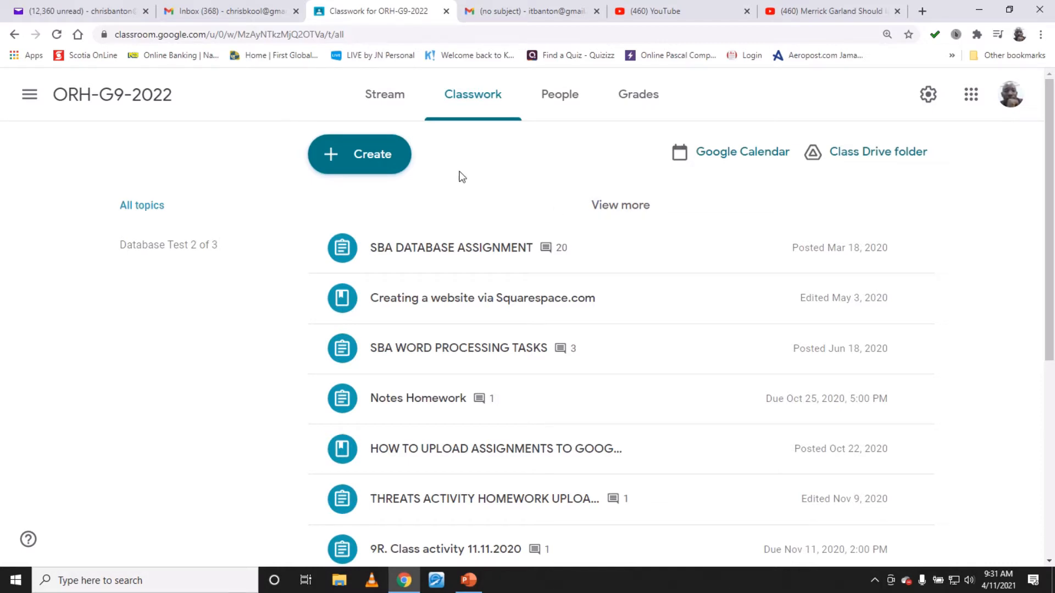
- Start a new quiz assignment from the class's Classwork page
click(116, 94)
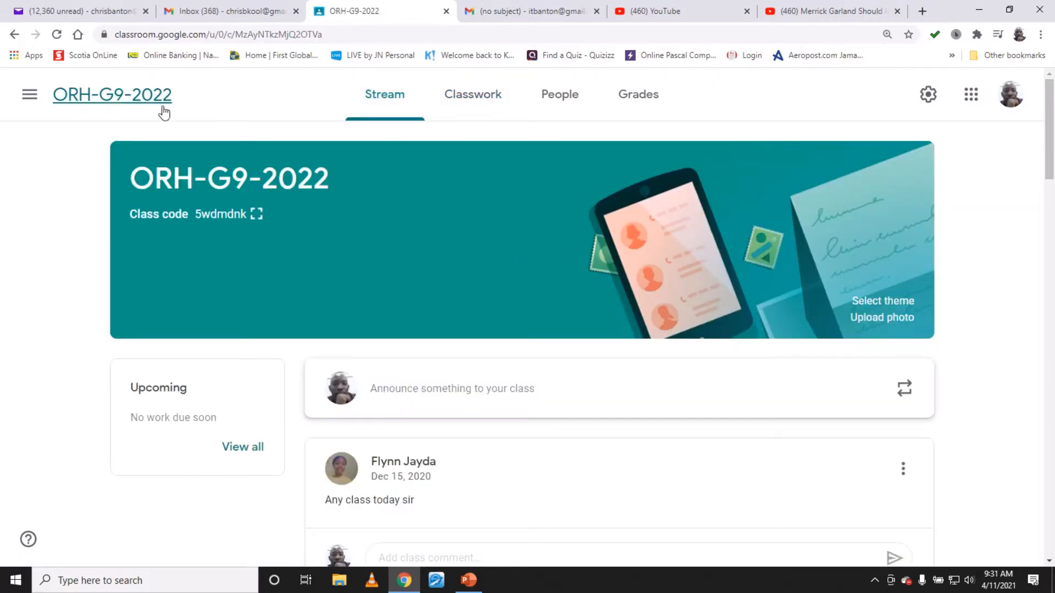
click(495, 97)
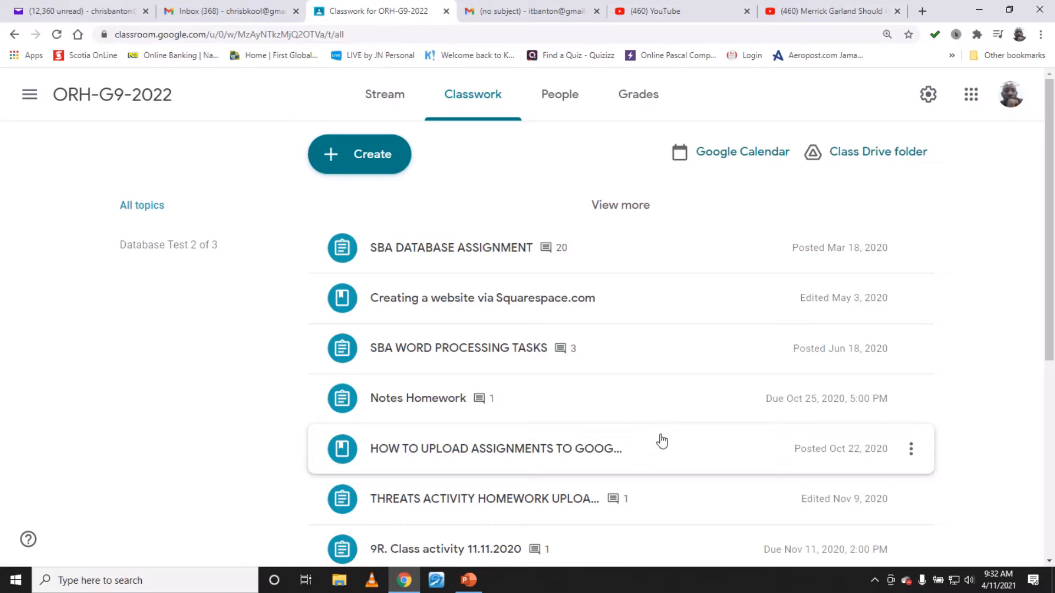
click(372, 155)
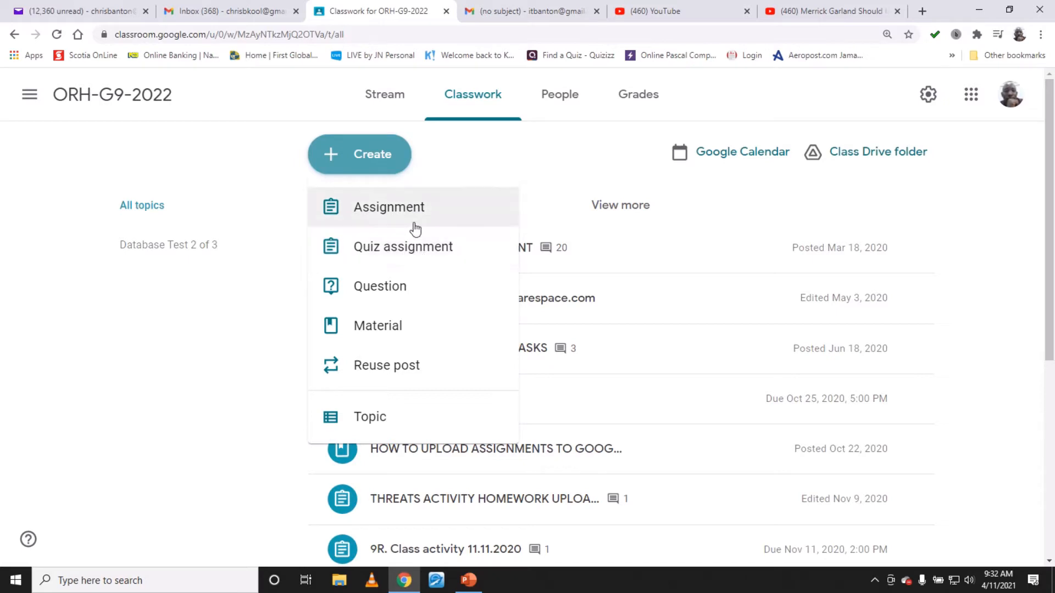
click(429, 253)
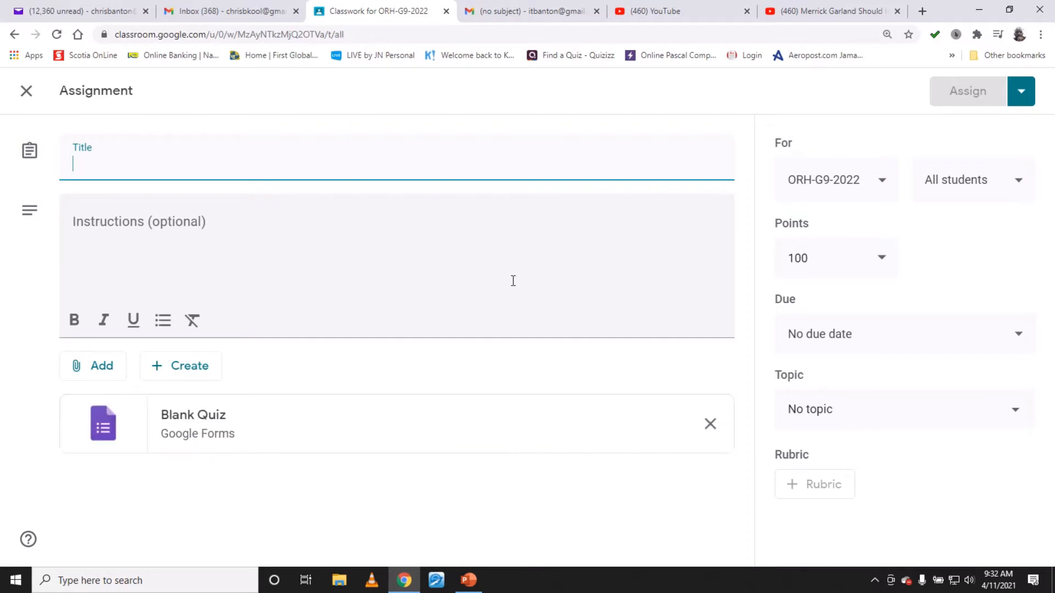
- Title the assignment Ocho Rios Quiz
text(Ochoo)
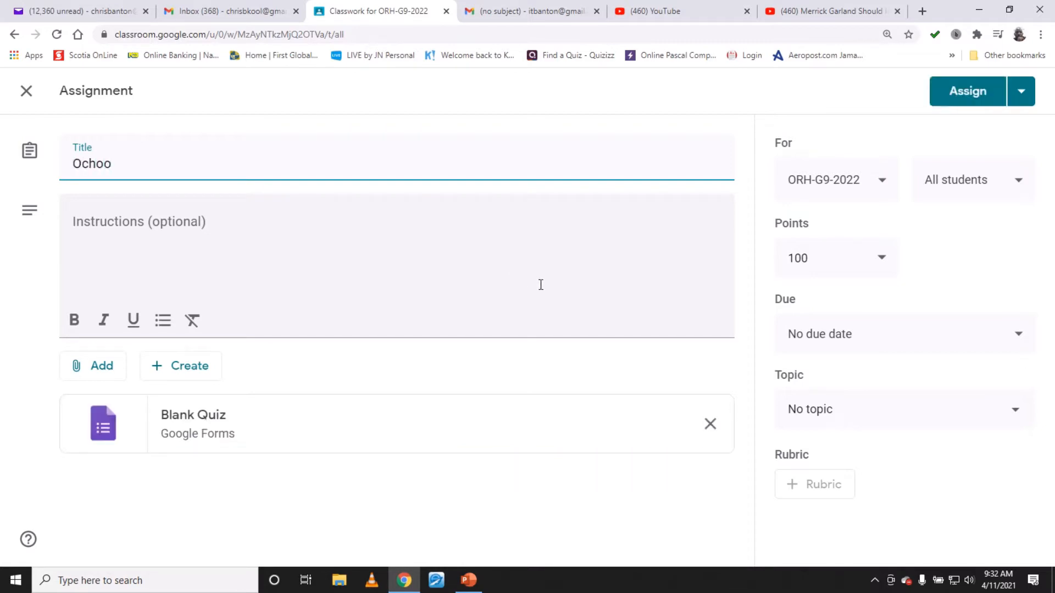
key(BackSpace)
text(Rios )
text(Te)
key(BackSpace)
key(BackSpace)
text(Quiz)
- Enter the instructions Complete all question in this 2 section quiz and start a new line
click(323, 236)
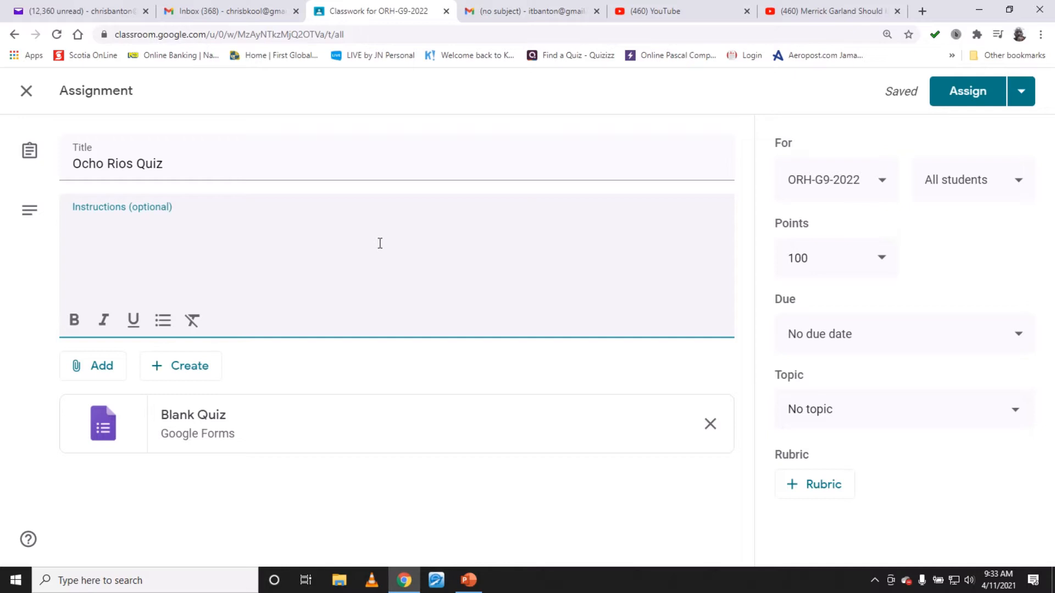
text(Complet)
key(BackSpace)
text(e)
text(all que)
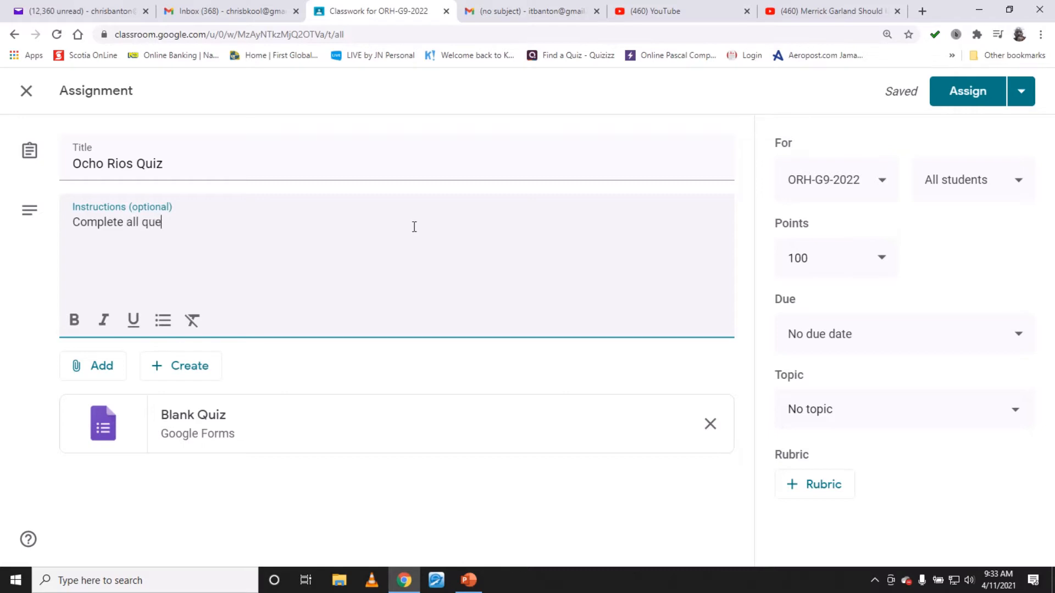
text(stion in this)
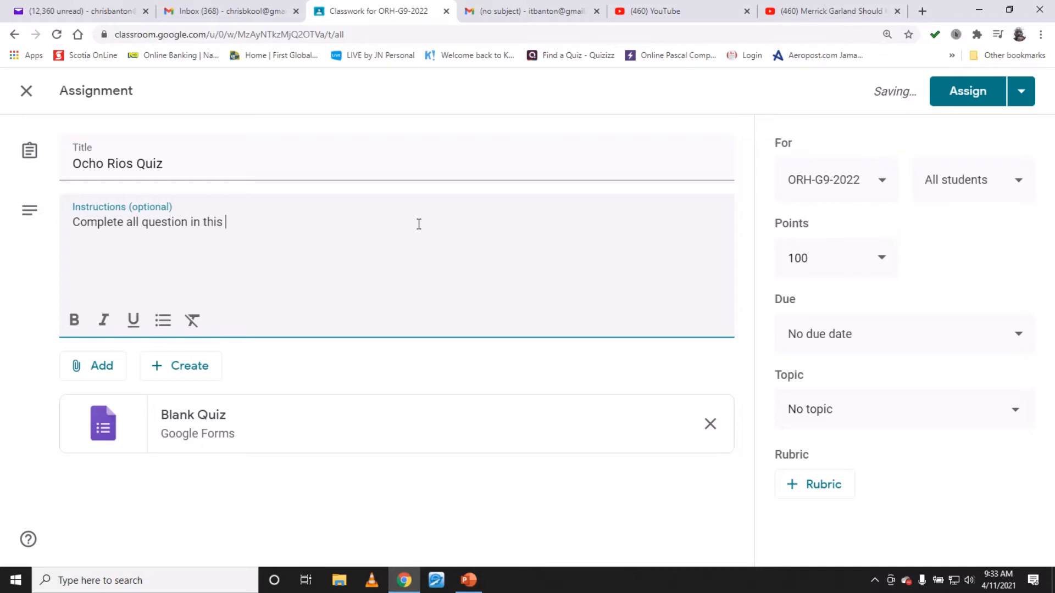
text( 2 section)
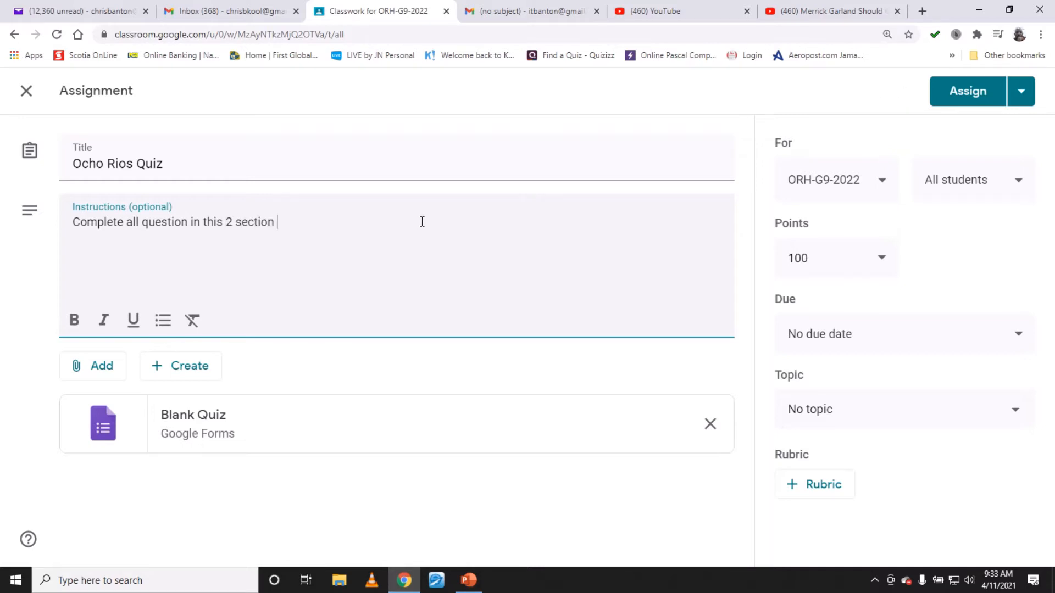
text( a)
text(n)
key(BackSpace)
key(BackSpace)
text(quiz)
key(Return)
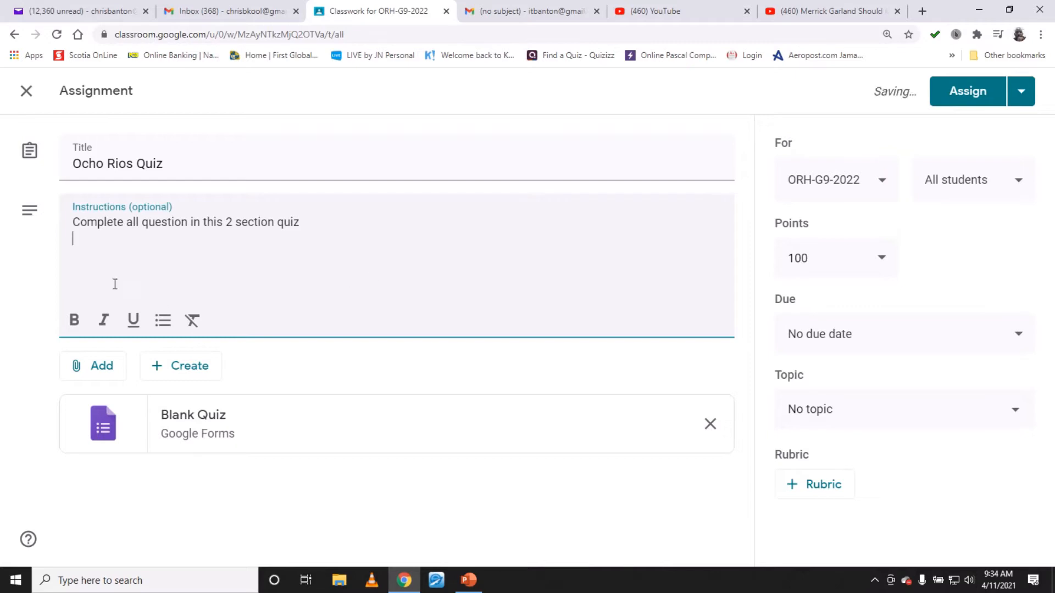
- Begin a bulleted list in the instructions with the item Do sections A and B
click(163, 323)
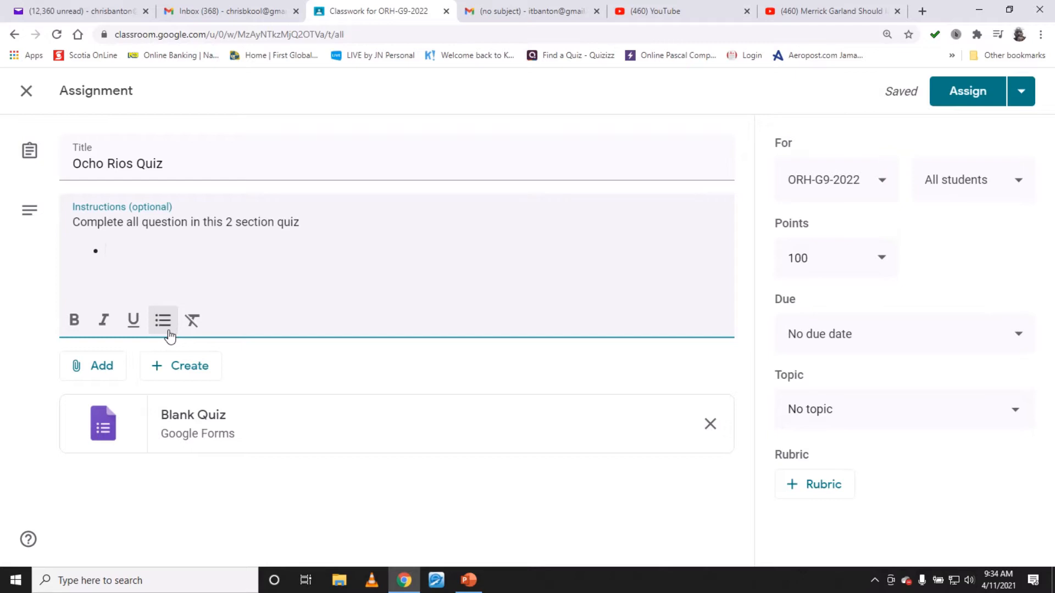
text(Do section)
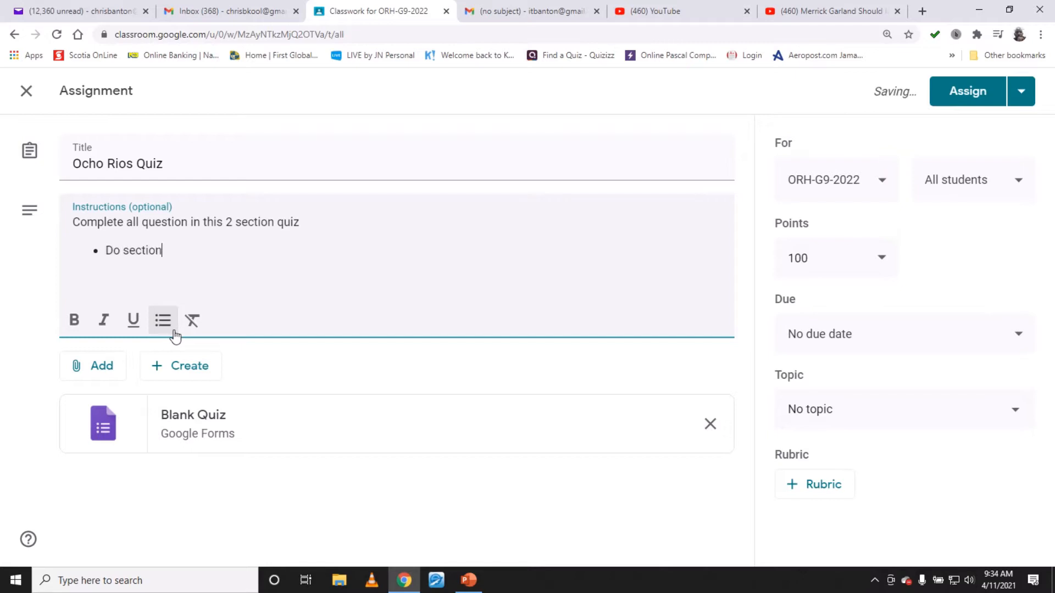
text(s A and B)
key(Return)
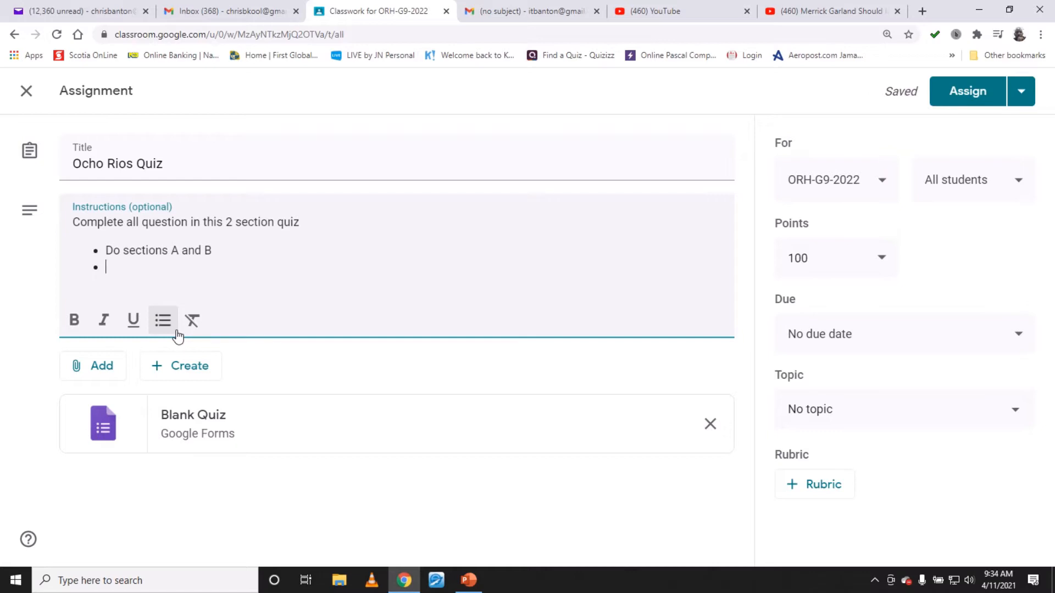
- Add the bullet item Section A multiple Choice
text(Section  A mul)
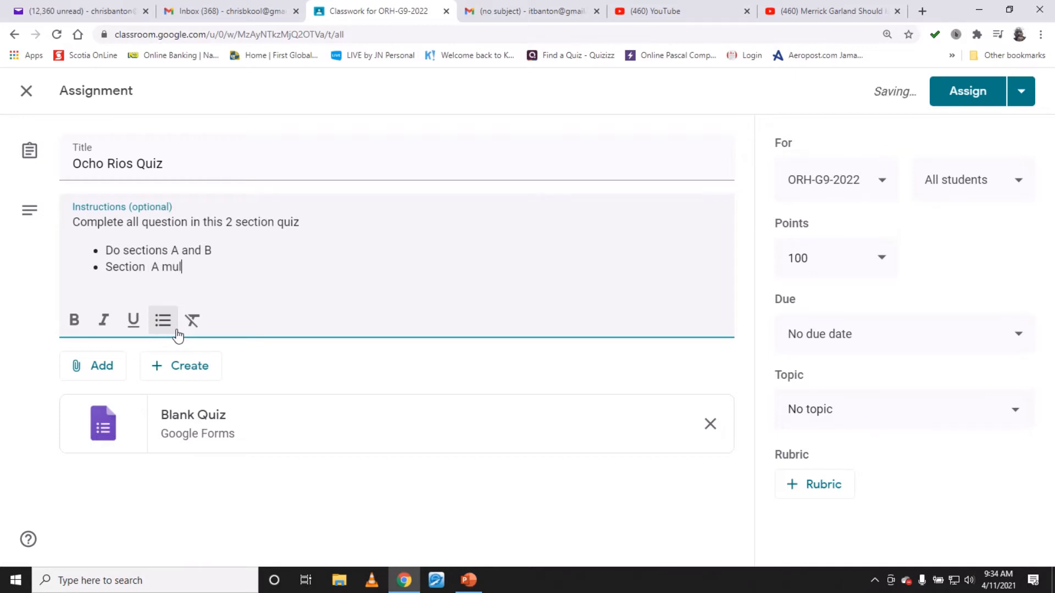
text(tiple Choice)
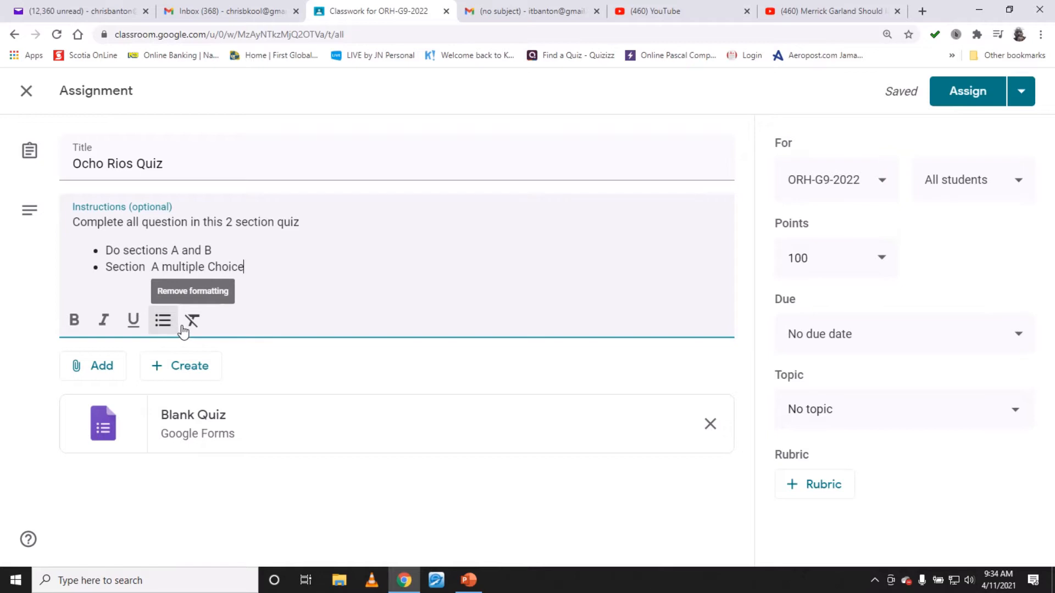
key(Return)
- Add the bullet item Section B fill in the blanks
text(Section B )
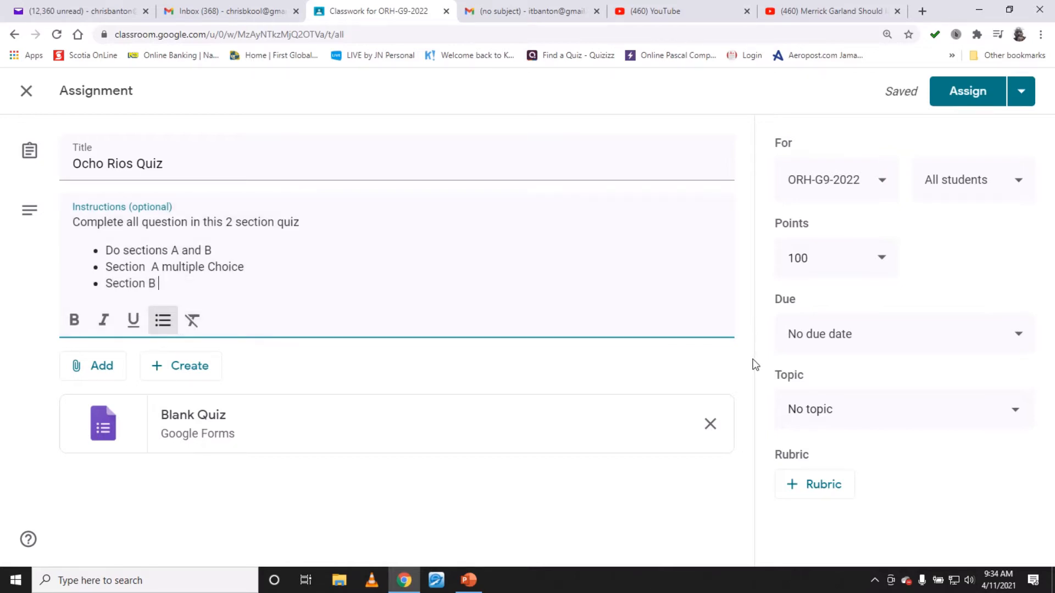
text(fill in the blanks)
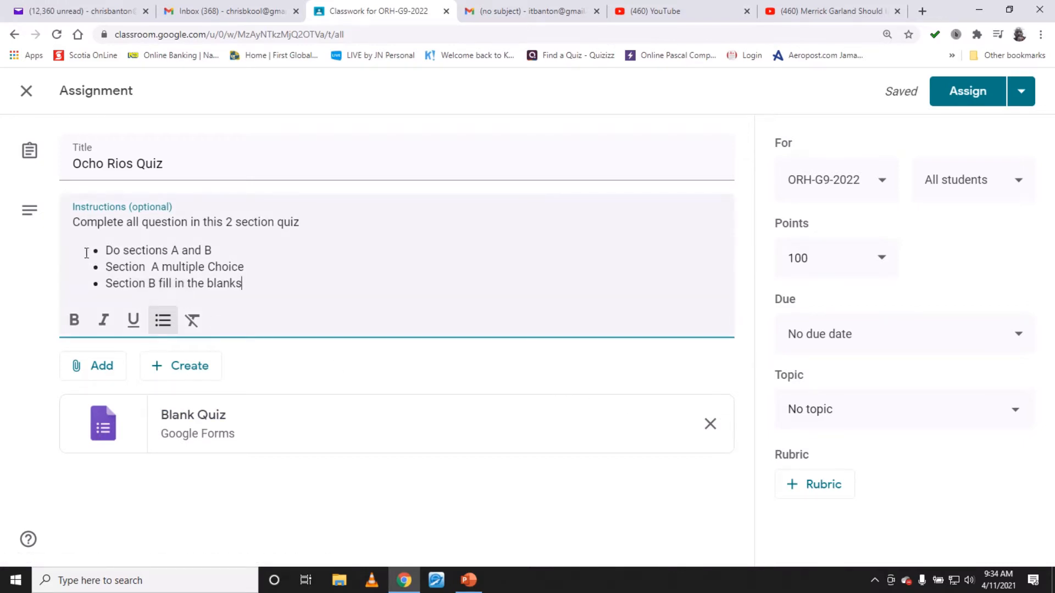
- Make the bullet Do sections A and B bold
drag(88, 251, 258, 250)
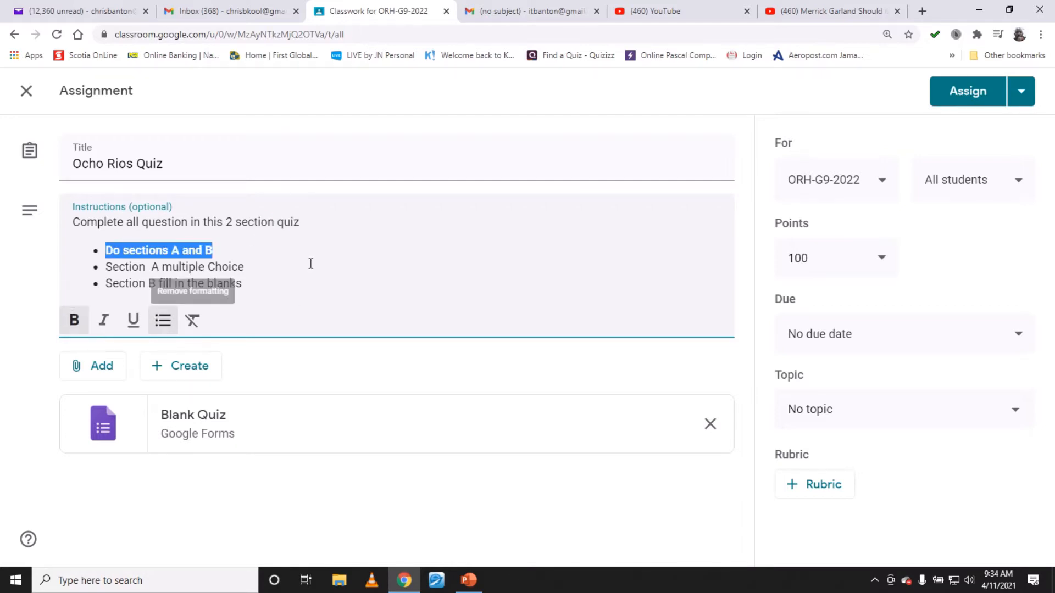
click(333, 270)
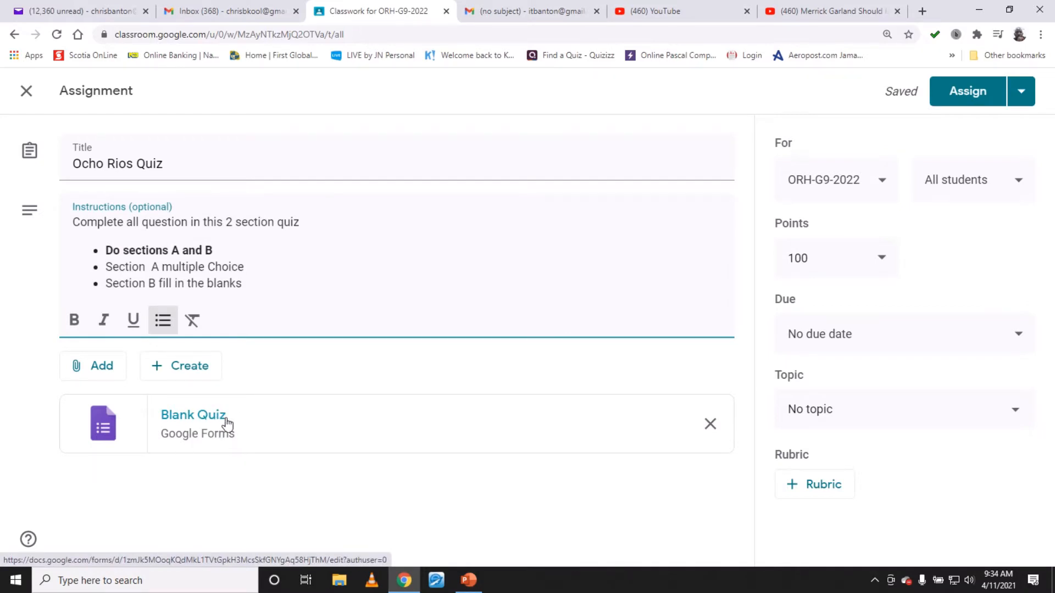
- Open the attached blank quiz form and set its form title to QUIZ ON OCHO RIOS
click(226, 417)
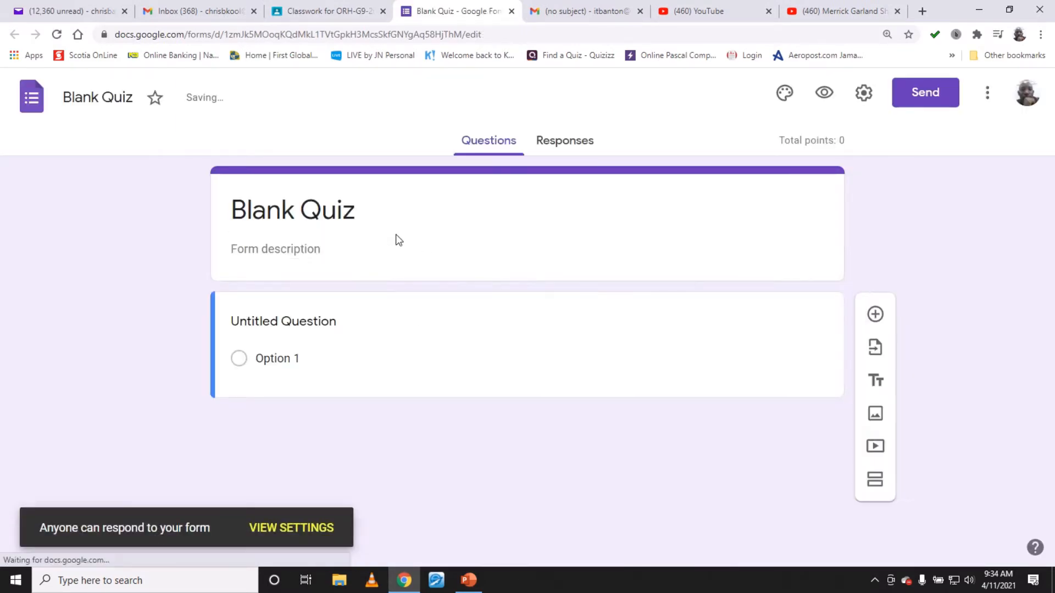
click(122, 97)
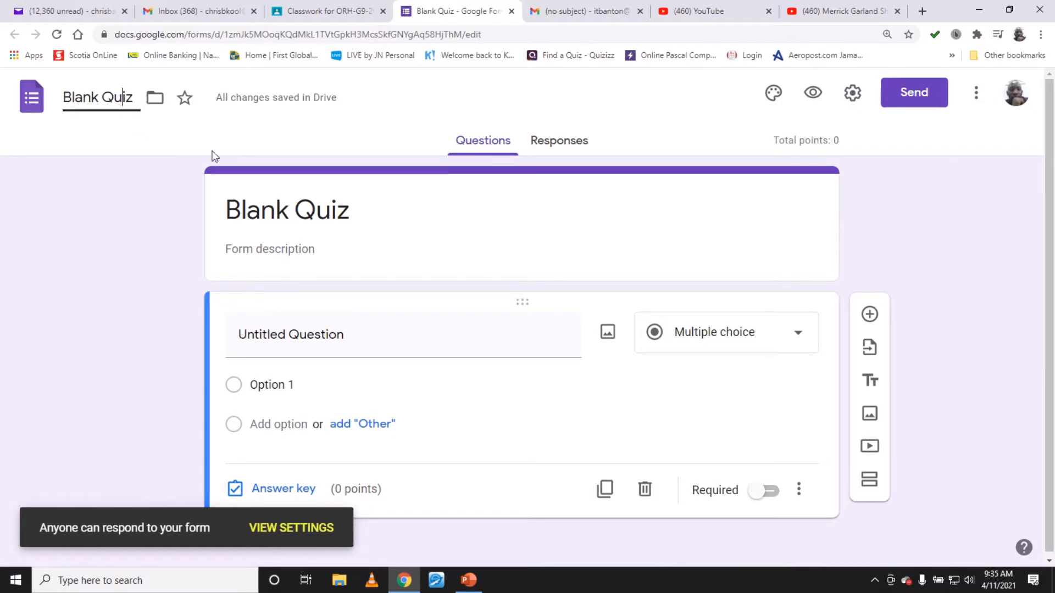
click(367, 203)
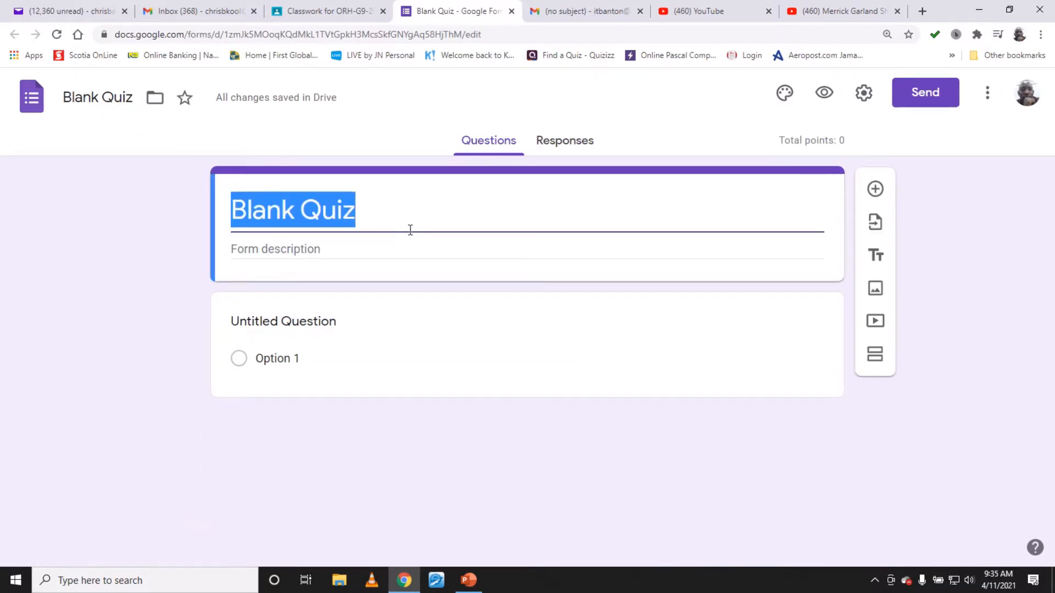
text(TEST)
key(BackSpace)
key(BackSpace)
key(BackSpace)
key(BackSpace)
text(QUIZ)
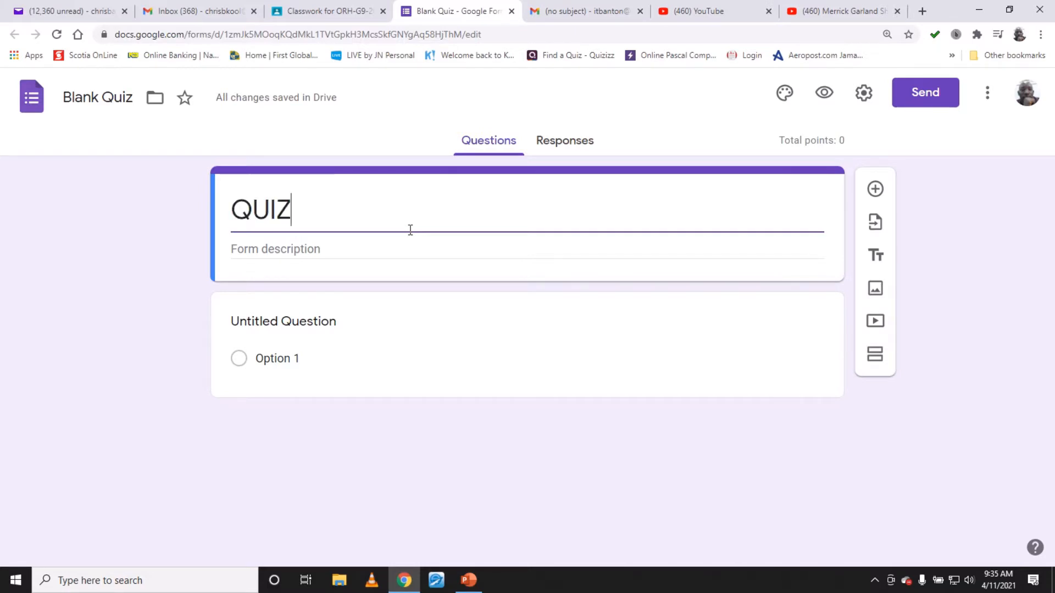
text( ON OCHO rl)
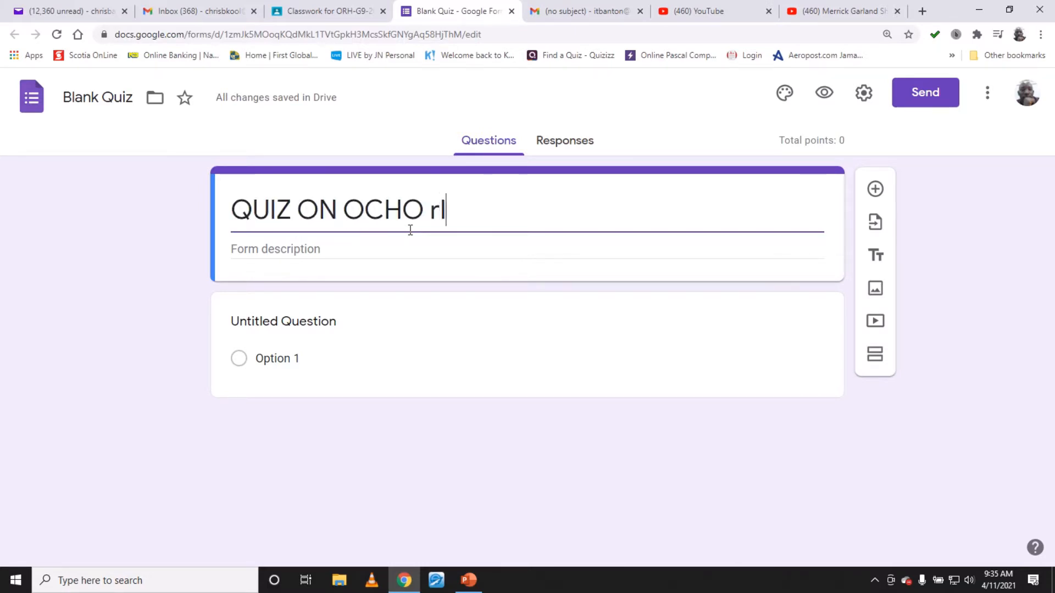
text(RIO)
key(BackSpace)
key(BackSpace)
key(BackSpace)
key(BackSpace)
text(RIOS)
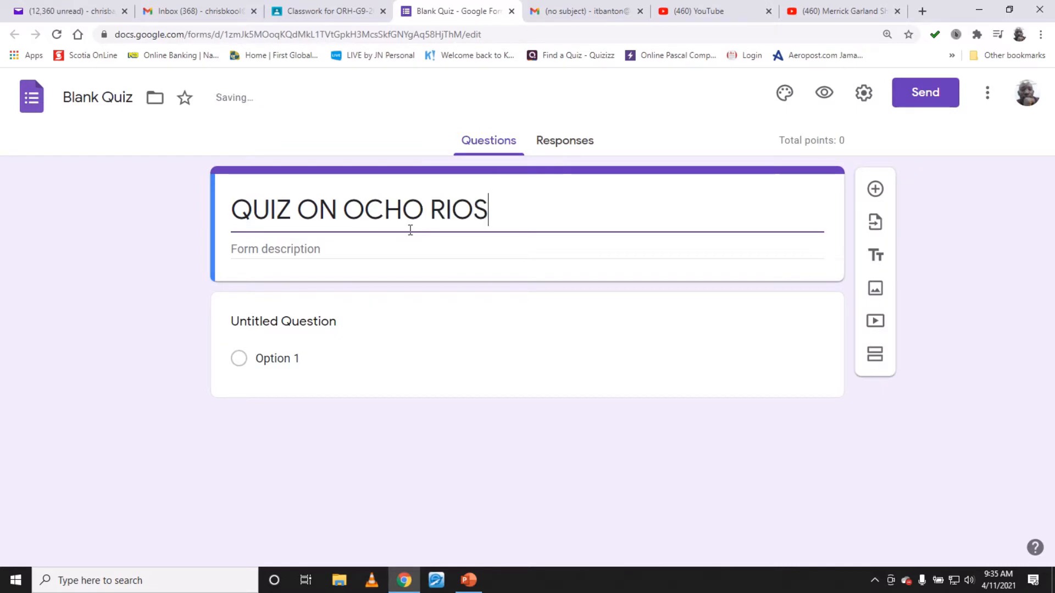
- Set the form description to End of Month Test
click(361, 253)
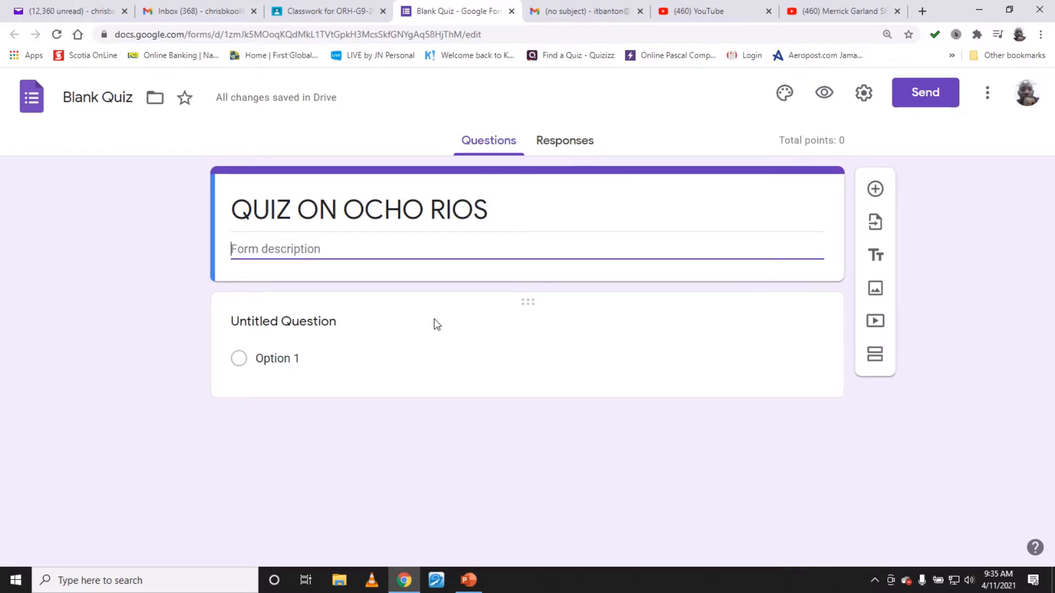
text(End )
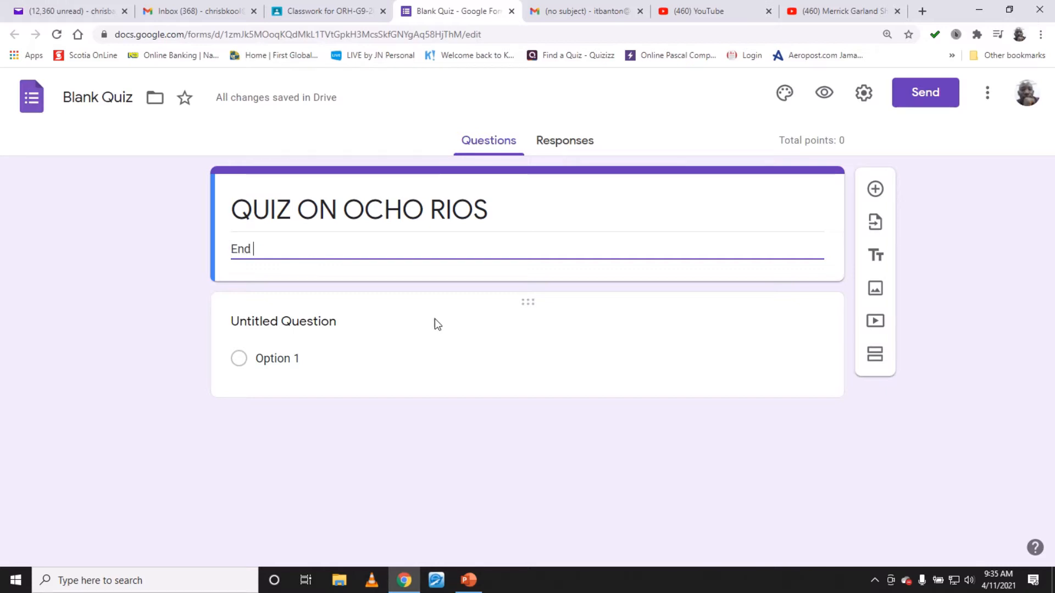
text(of Month Test)
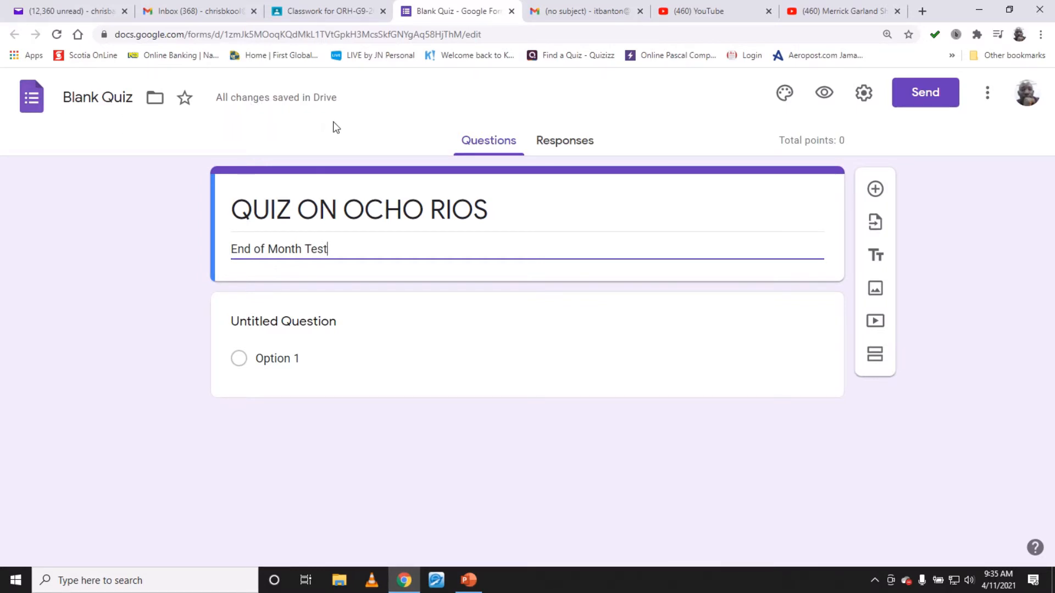
- Rename the form document as ocho rios Quiz
click(102, 99)
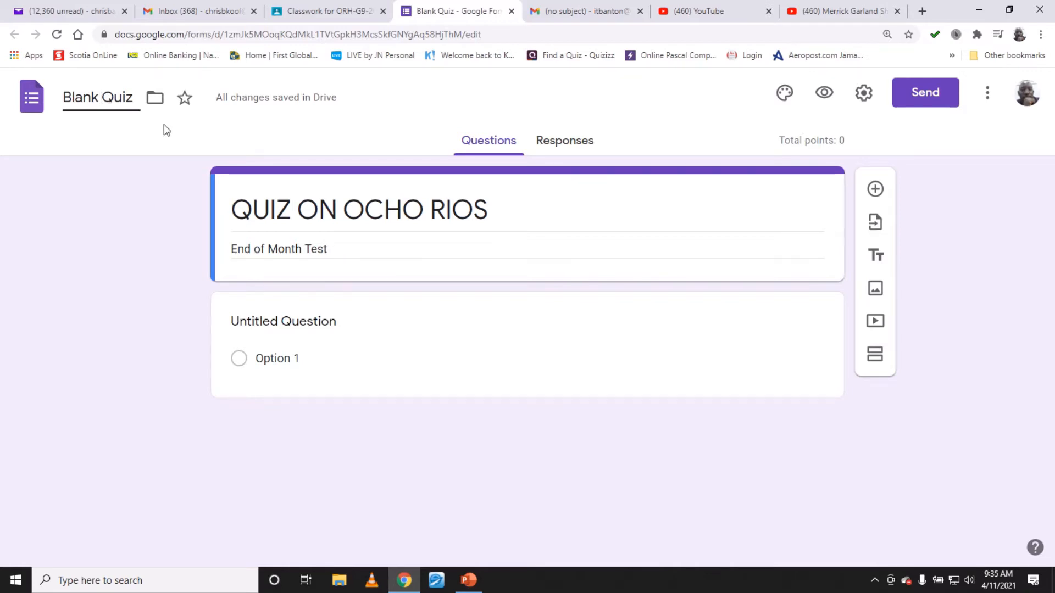
key(BackSpace)
key(BackSpace)
key(BackSpace)
key(BackSpace)
key(BackSpace)
key(BackSpace)
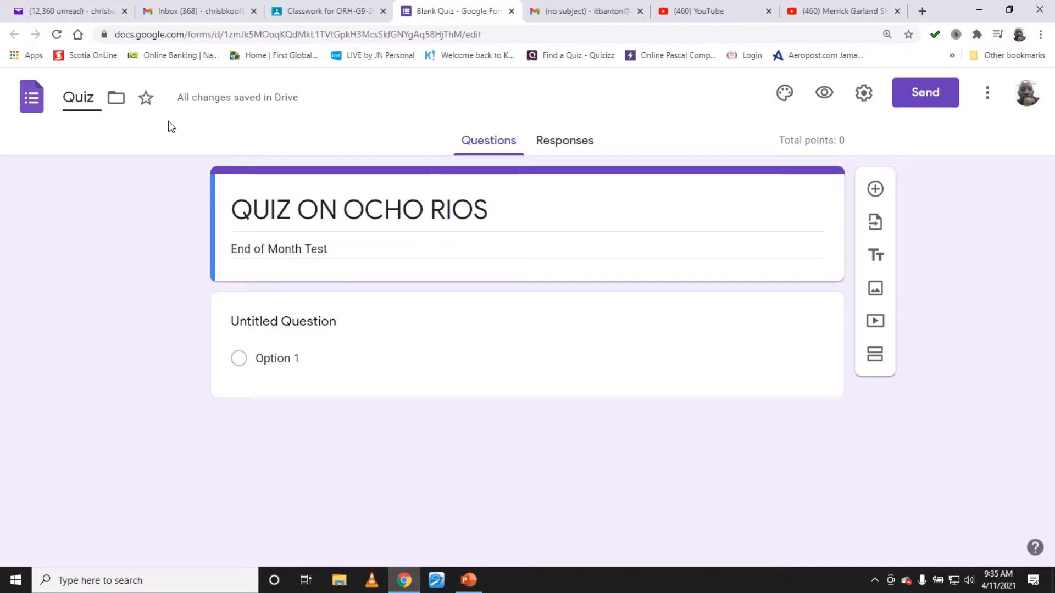
text(c)
key(BackSpace)
text(och Rios)
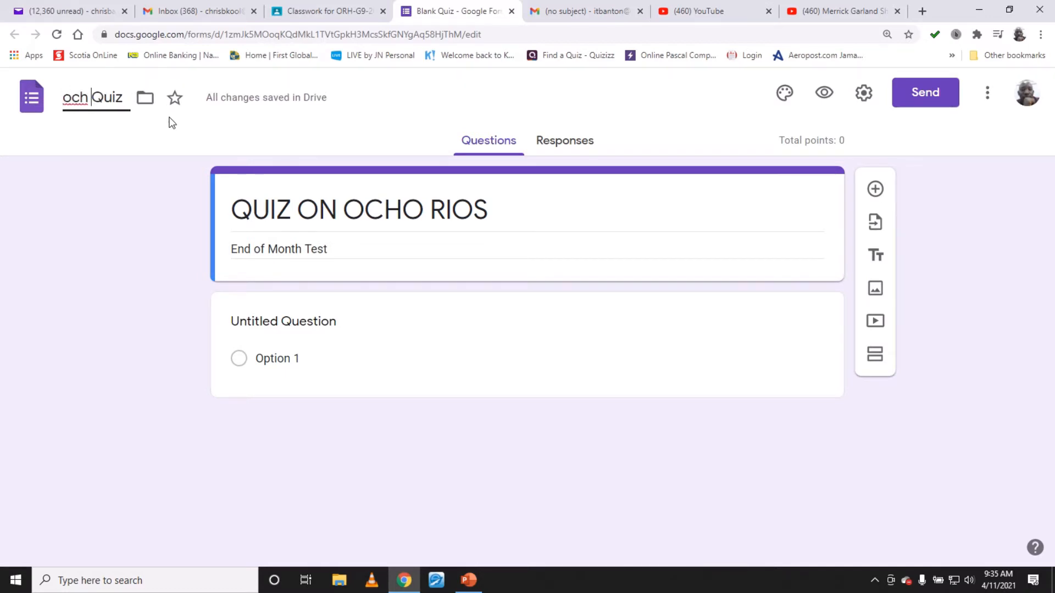
key(BackSpace)
key(BackSpace)
key(BackSpace)
key(BackSpace)
key(BackSpace)
key(BackSpace)
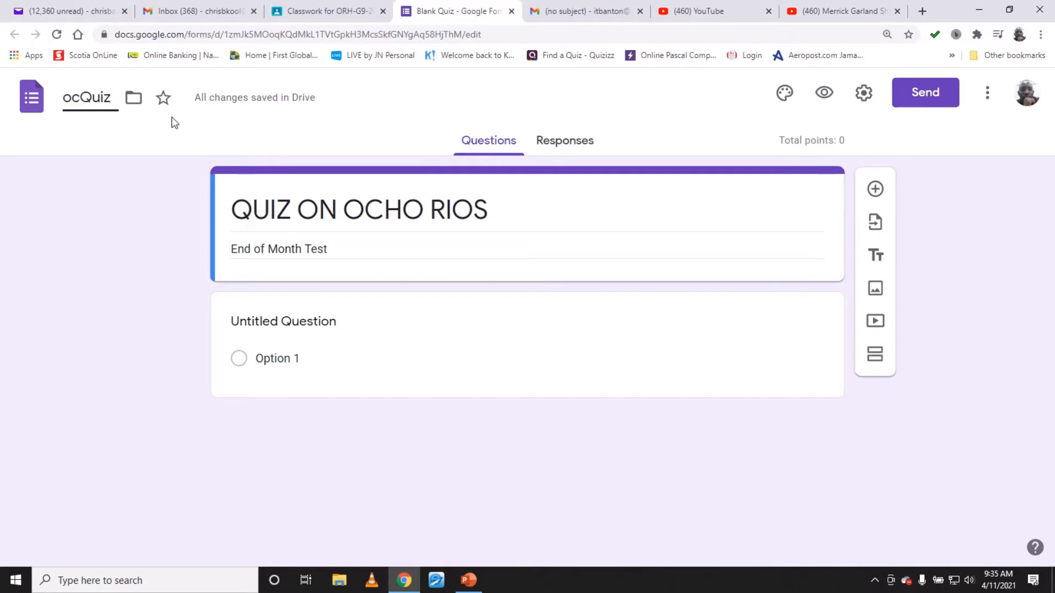
text(ho rios)
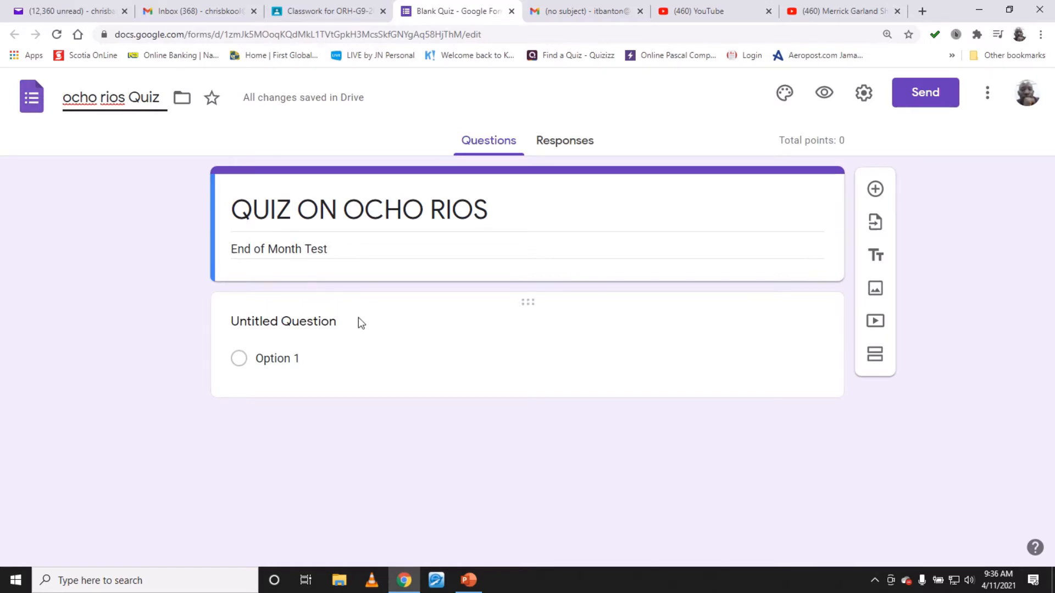
- Enter the first question as Which parish is Ocho Rios located?
click(344, 330)
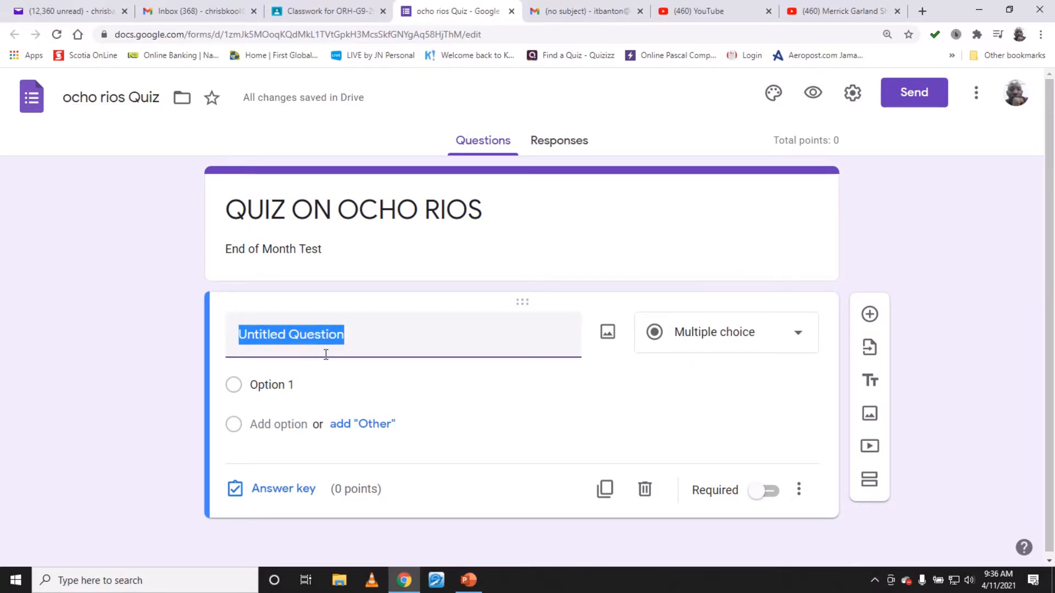
text(Q)
key(BackSpace)
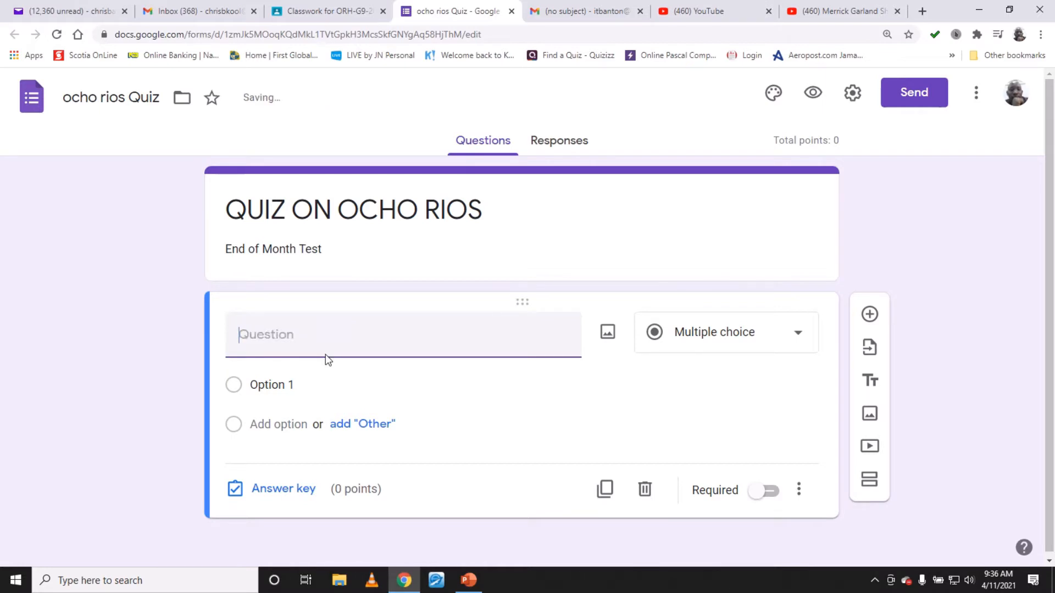
text(Which parish)
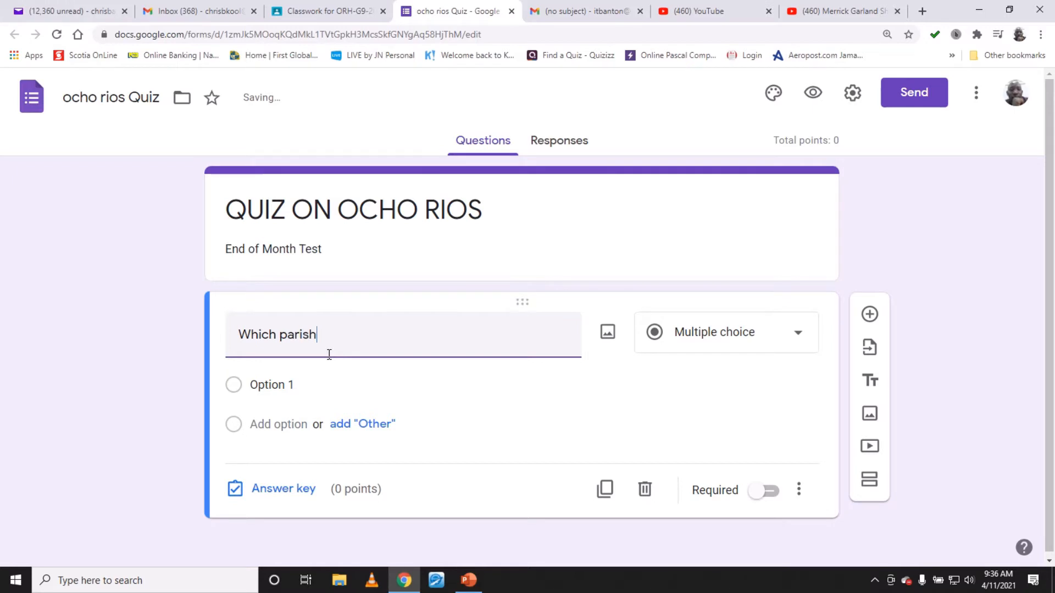
text( is Ocho Rios located)
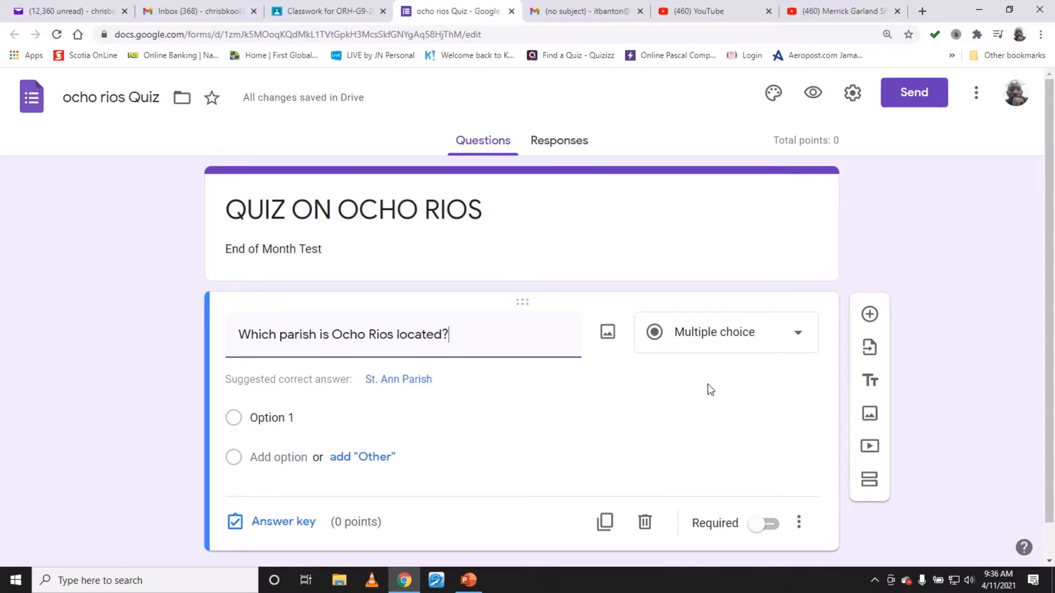
- Keep the question type as Multiple choice and add the answer options St. Ann and St. Mary
click(784, 342)
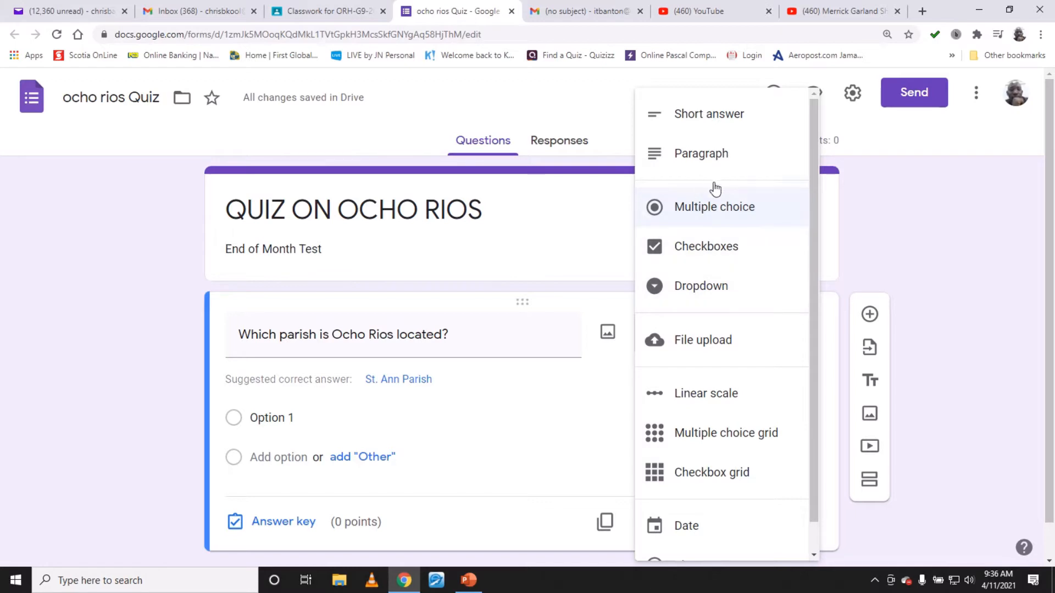
click(718, 207)
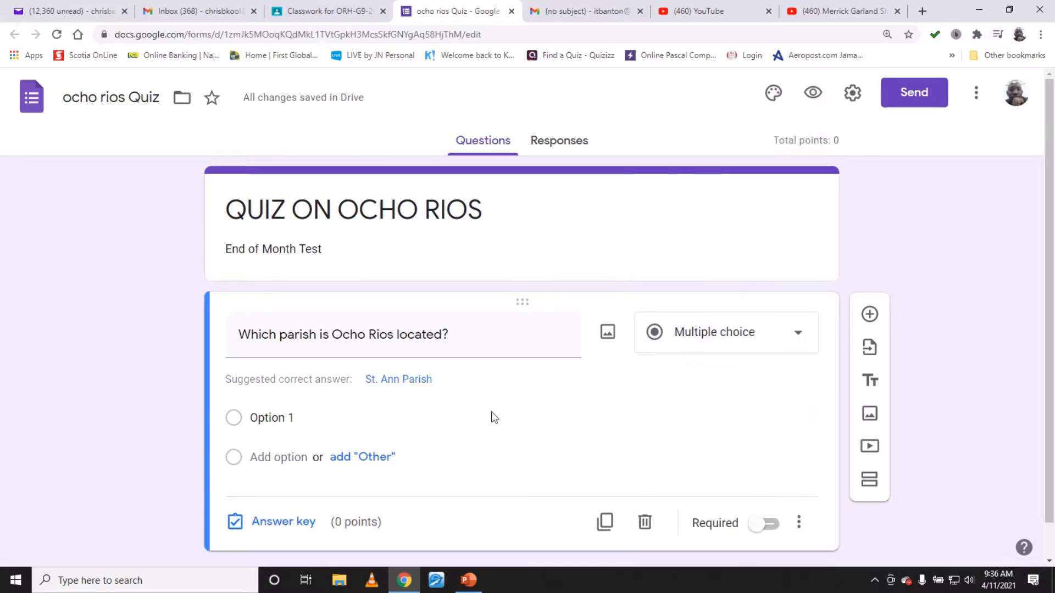
click(310, 426)
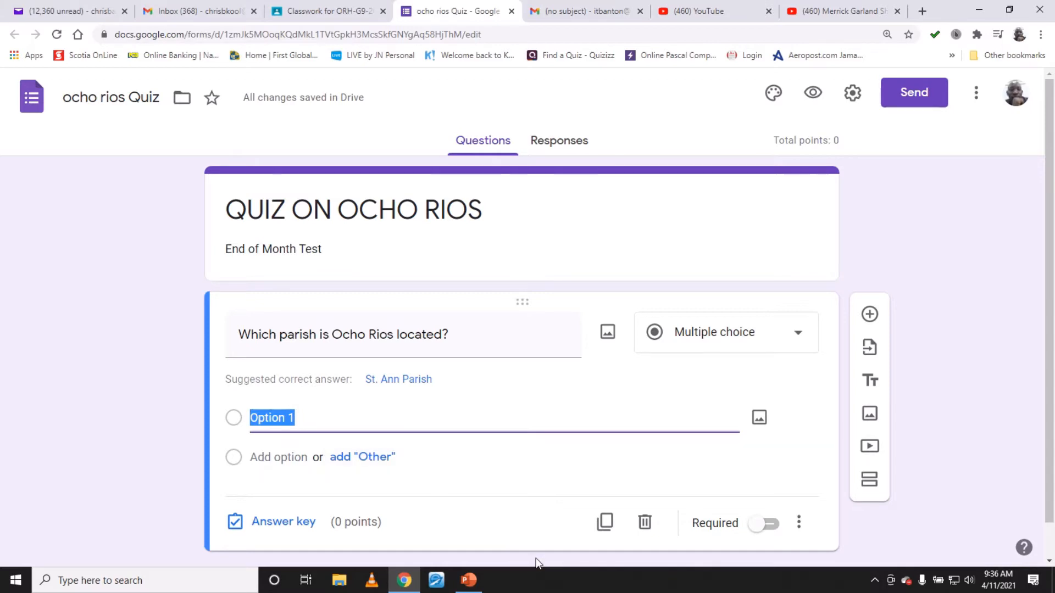
text(St. An)
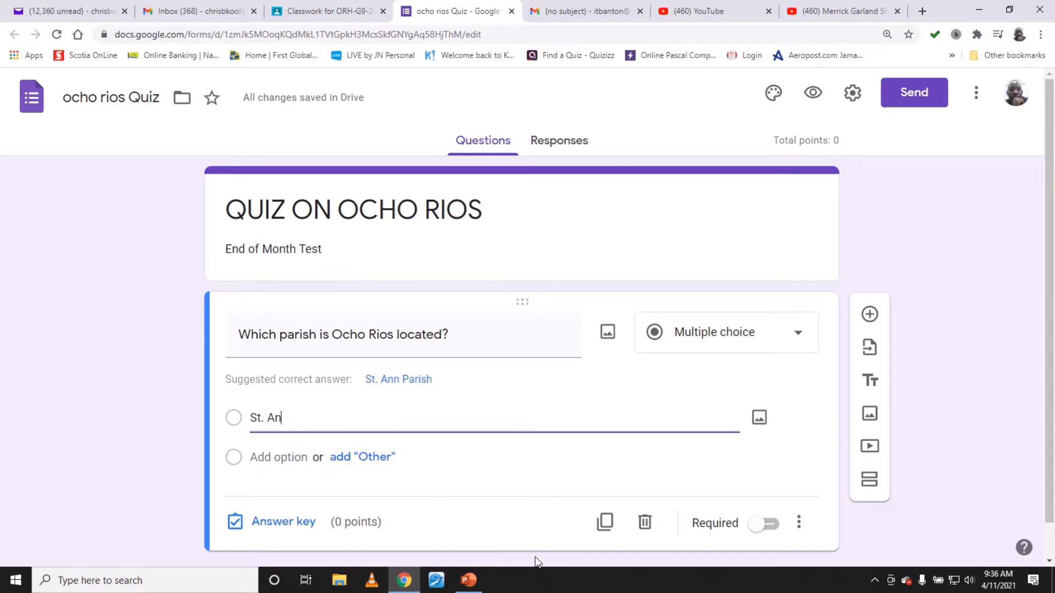
text(n)
key(Return)
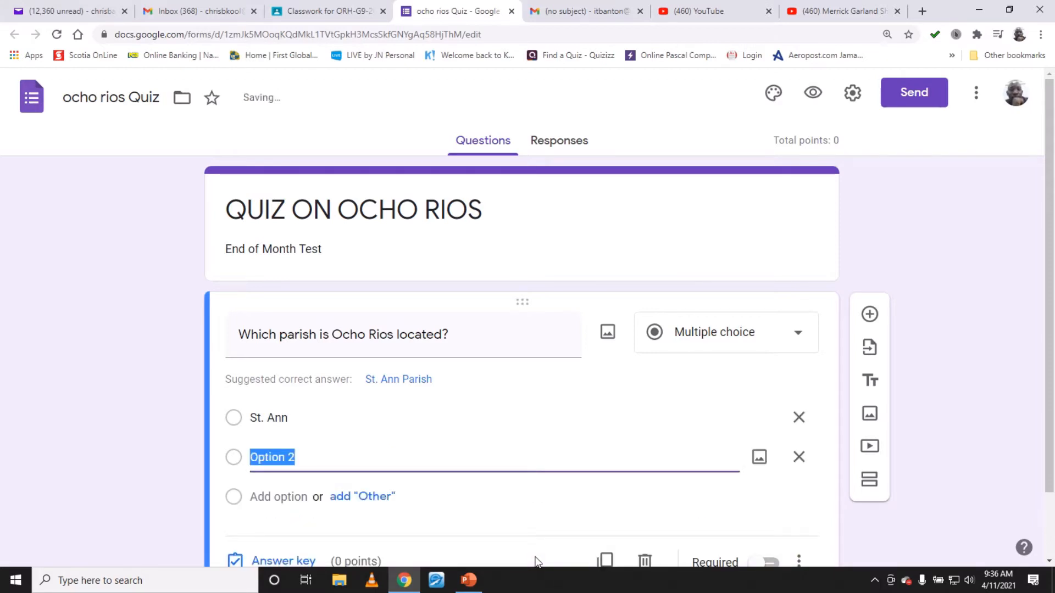
text(St. Mary)
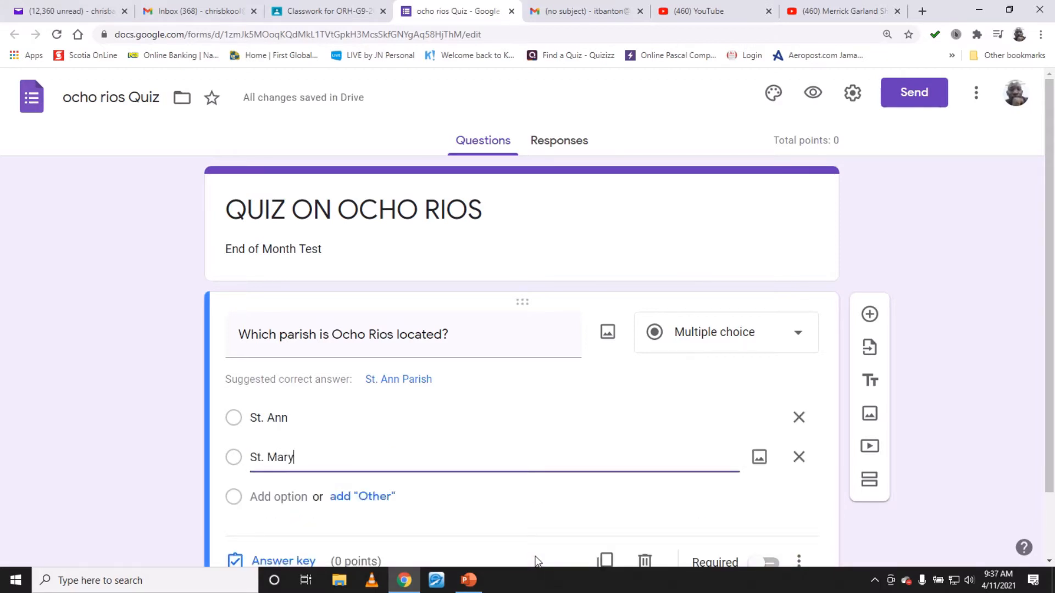
key(Return)
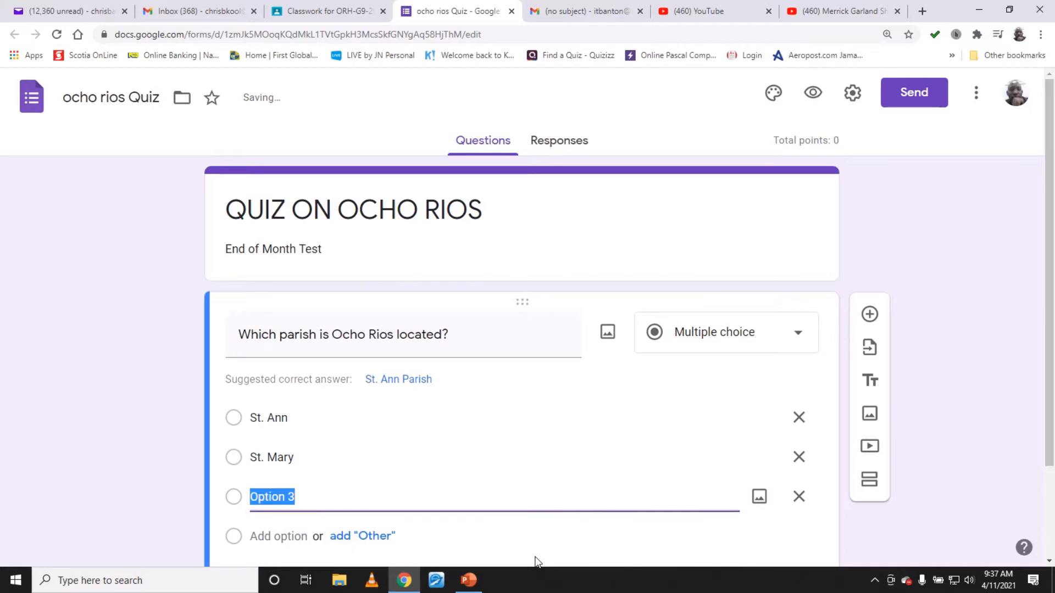
- Add the answer options St.Elizabeth and St. Thomas to the question
text(St.e)
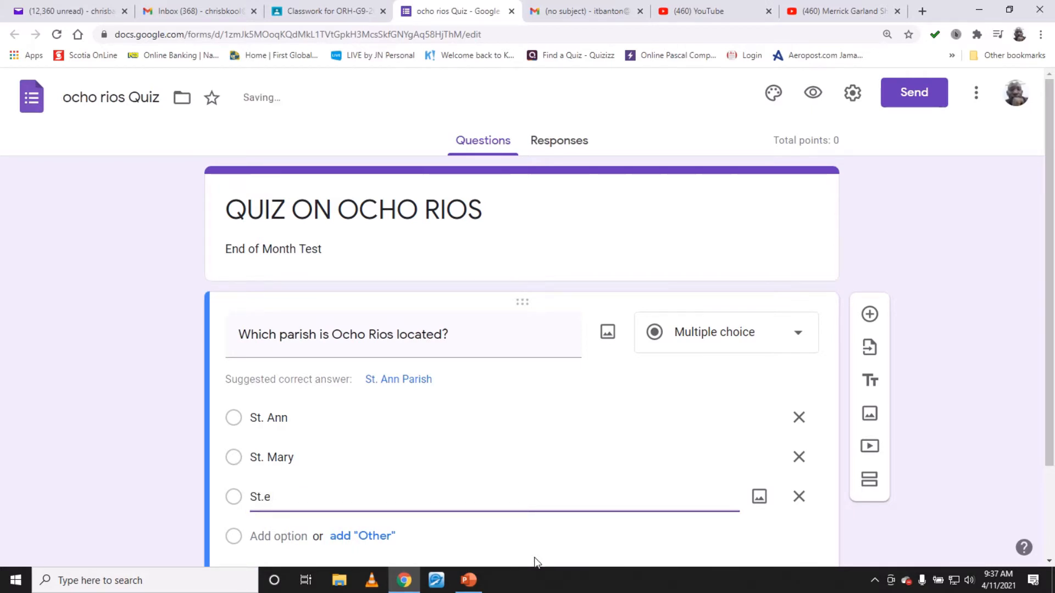
key(BackSpace)
text(Elizabeth)
key(Return)
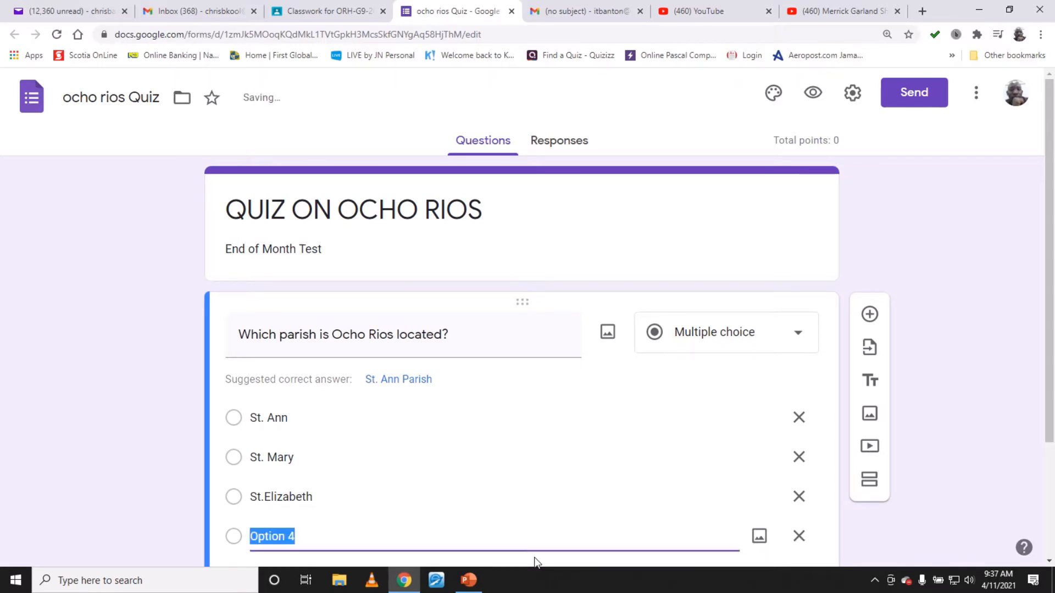
text(S)
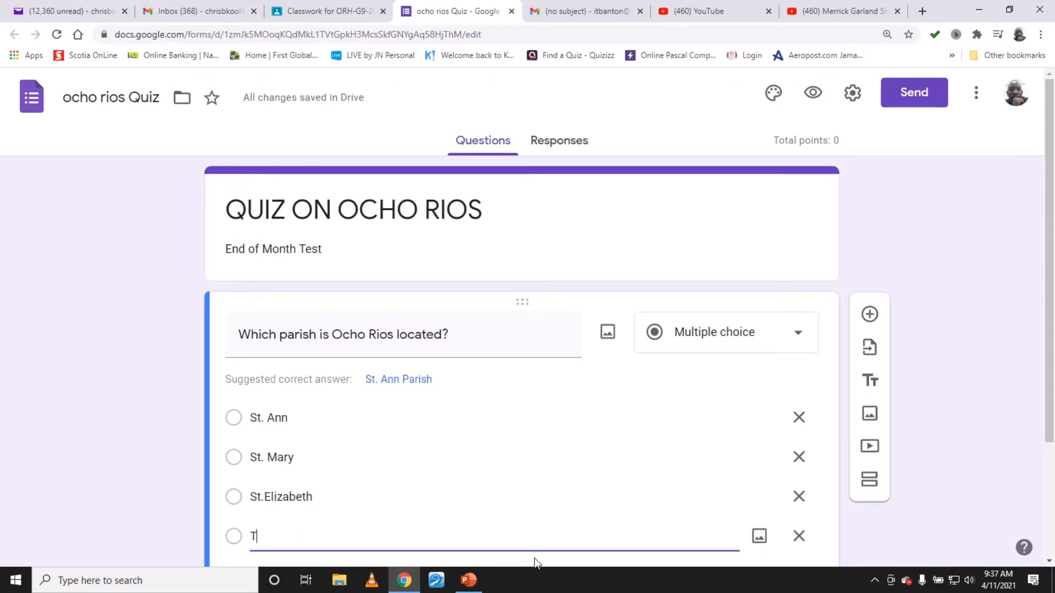
text(t)
key(BackSpace)
text(t)
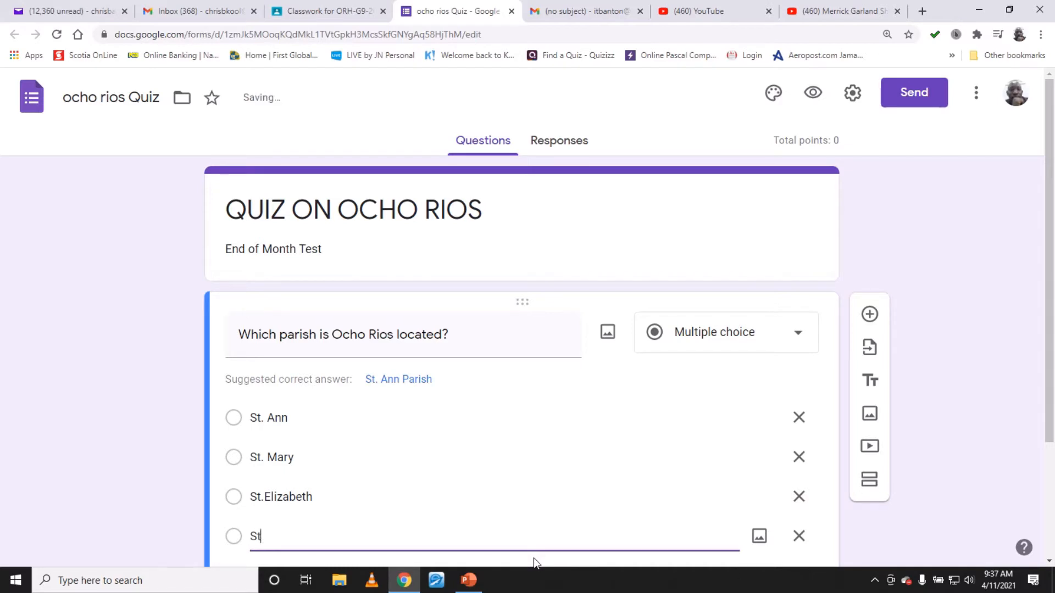
text(. Thomas)
- In the answer key, mark St. Ann as the correct answer and set the question to 1 point
scroll(719, 407, down, 3)
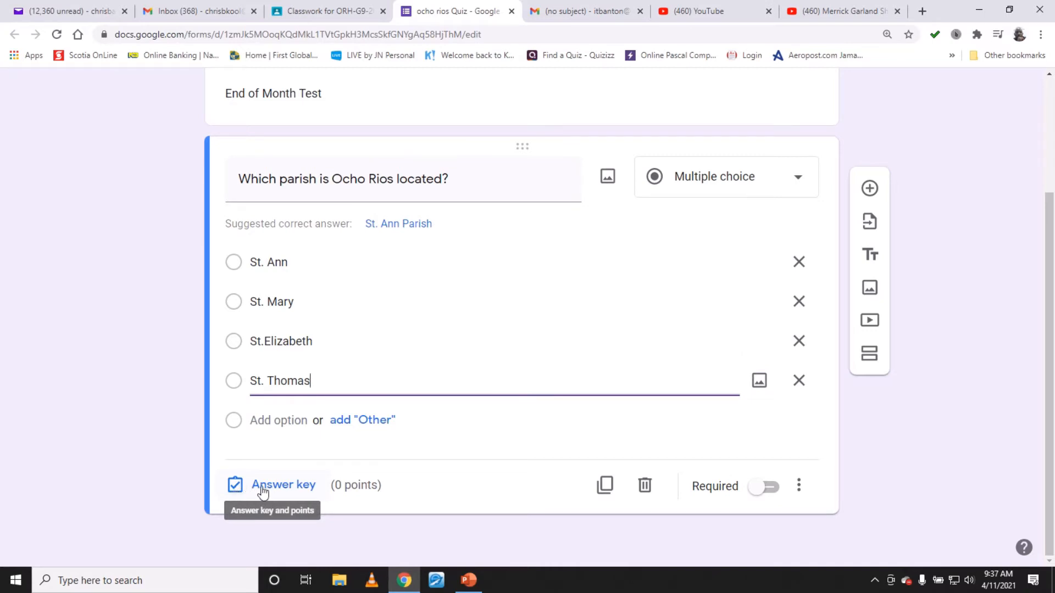
click(306, 489)
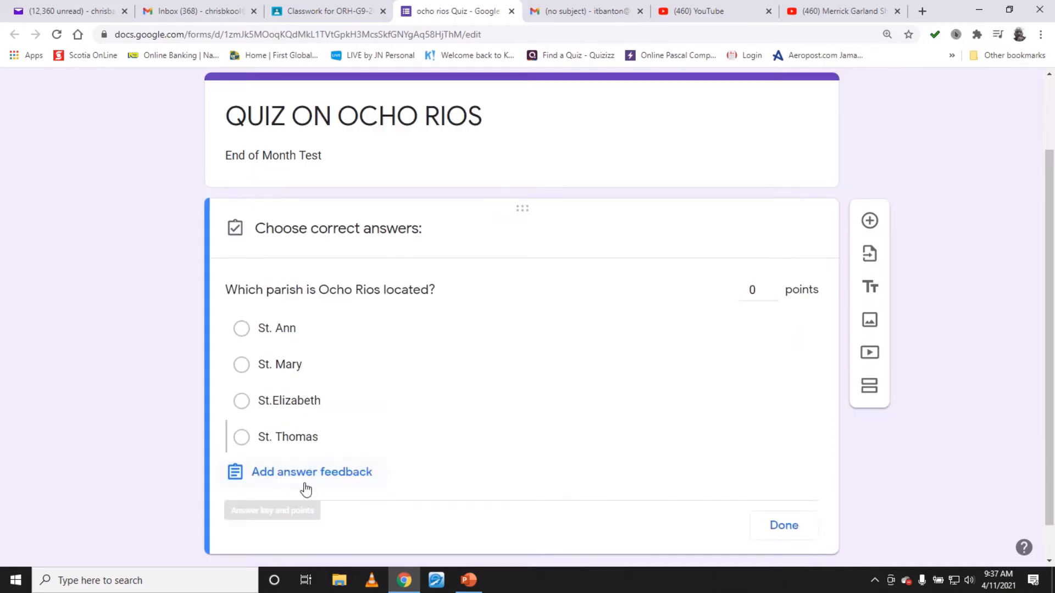
click(279, 333)
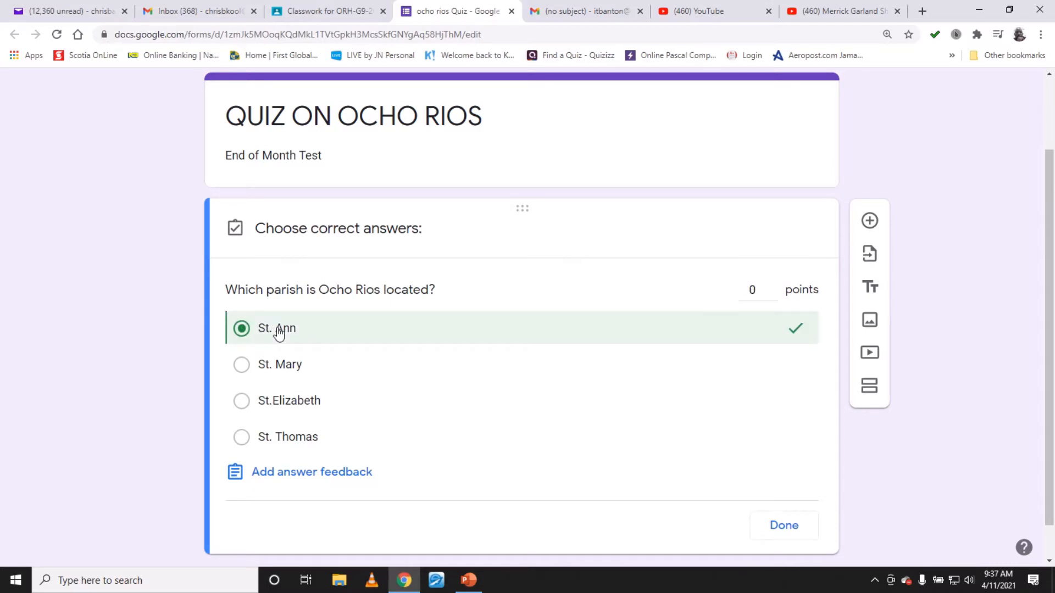
click(774, 287)
click(795, 531)
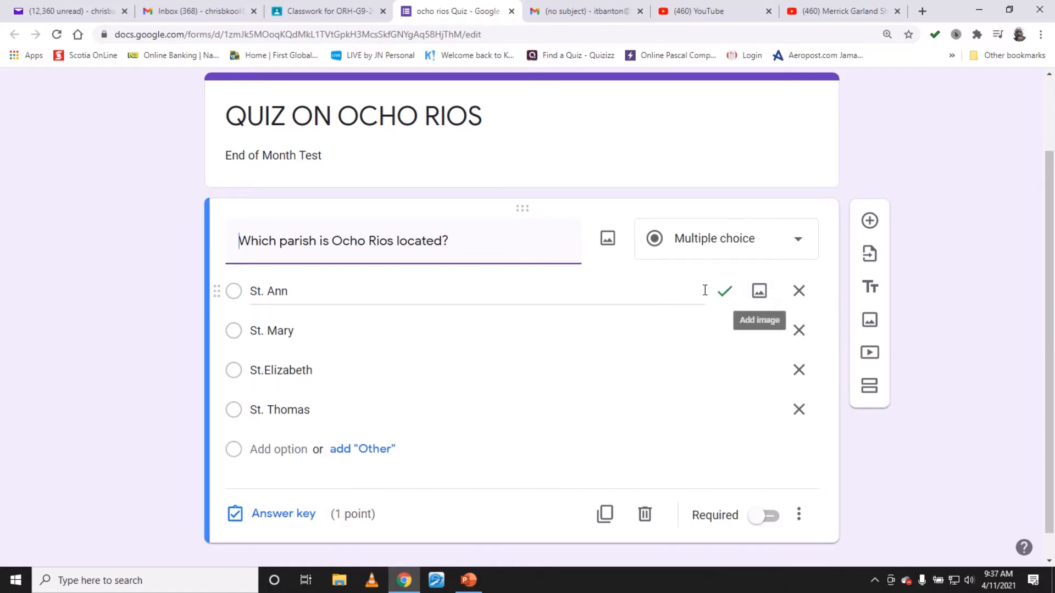
click(290, 521)
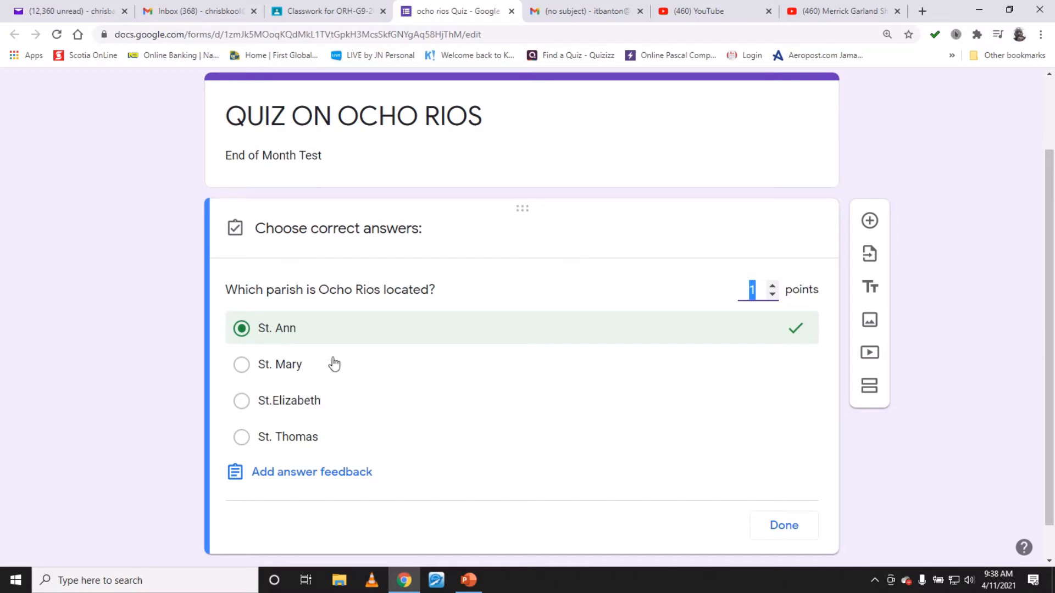
click(790, 531)
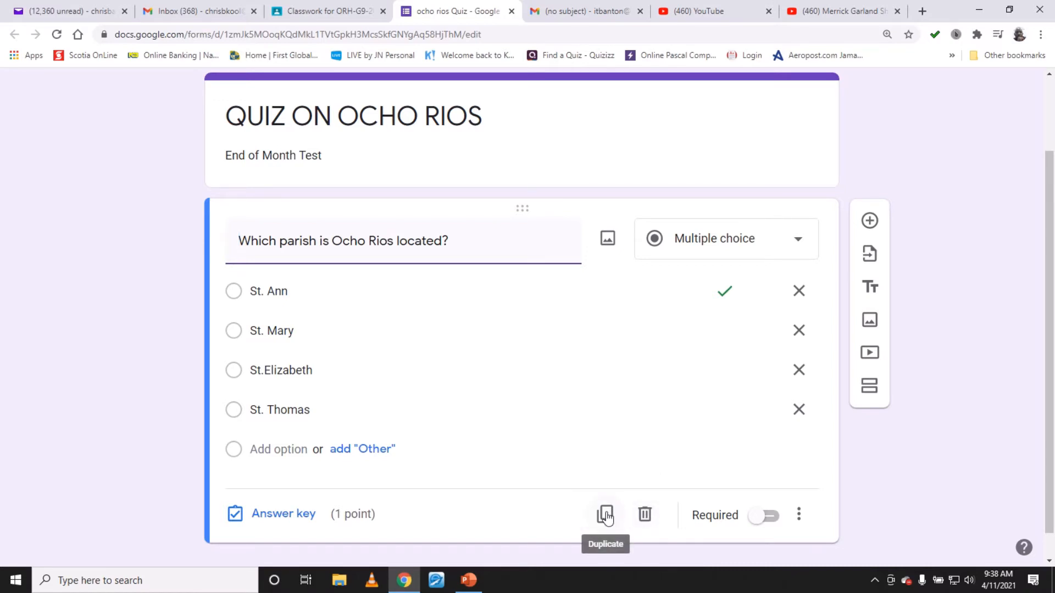
- Make the question required and turn on Shuffle option order
click(766, 516)
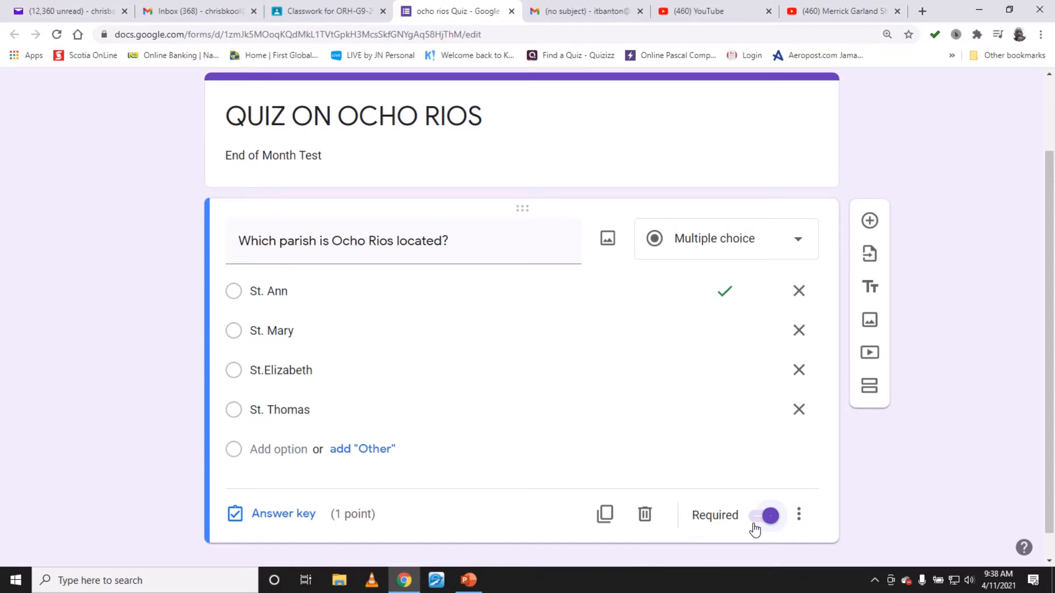
click(800, 517)
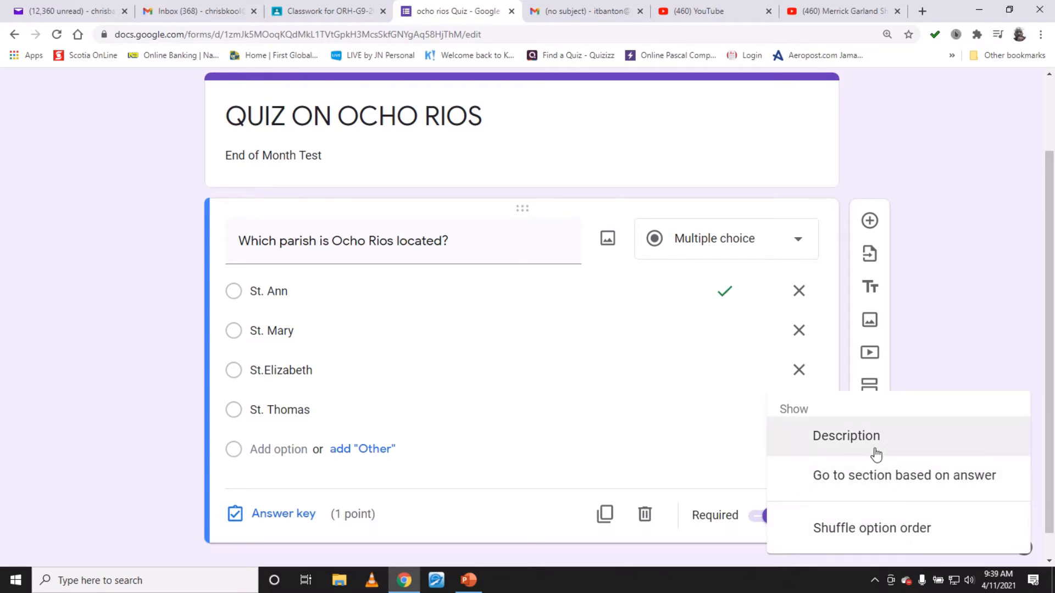
click(898, 530)
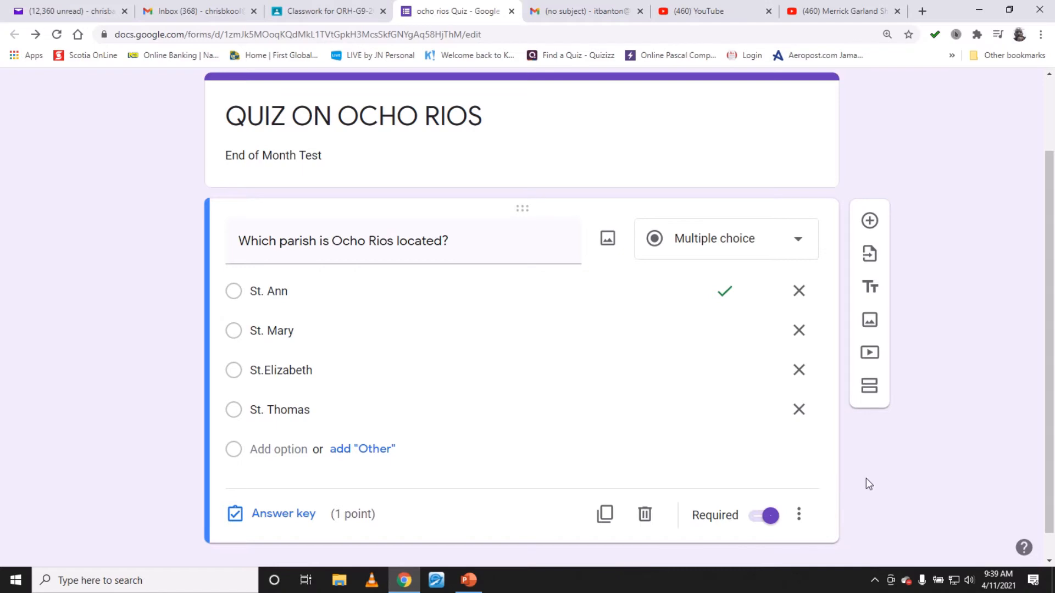
- Duplicate the Ocho Rios parish question
scroll(824, 404, down, 1)
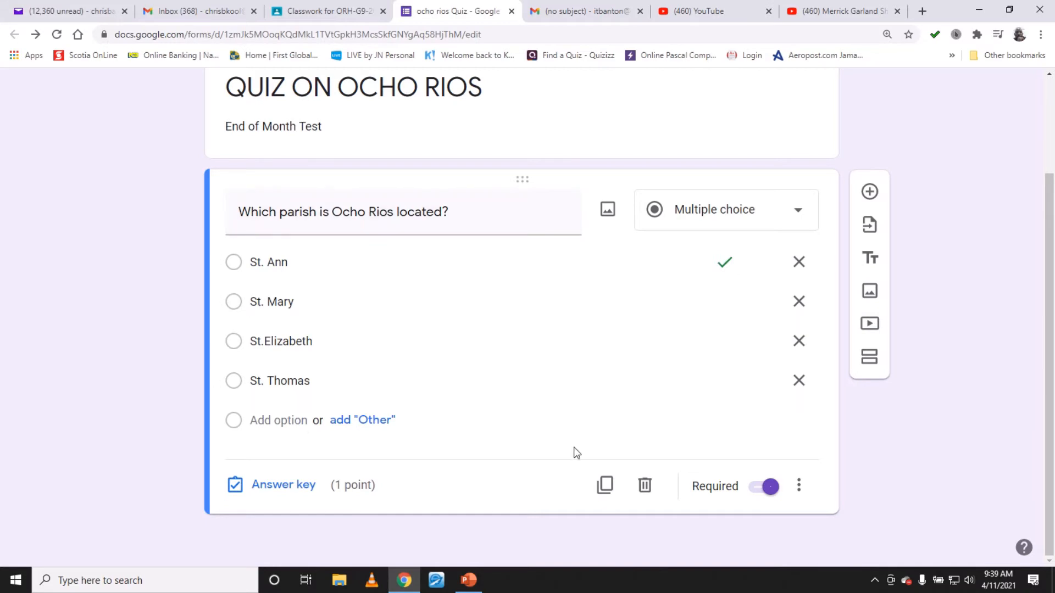
click(609, 487)
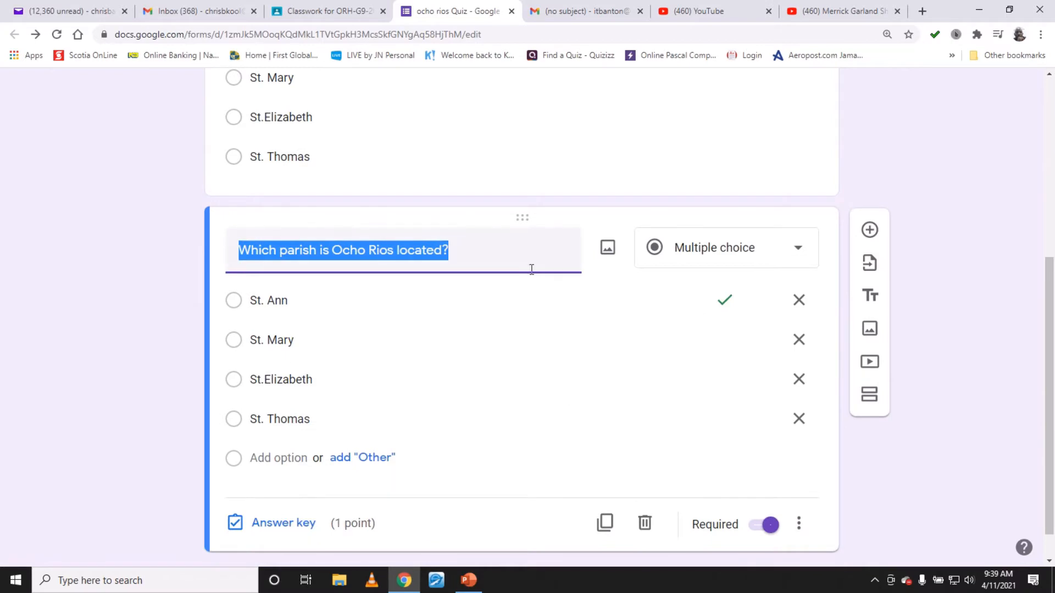
click(800, 525)
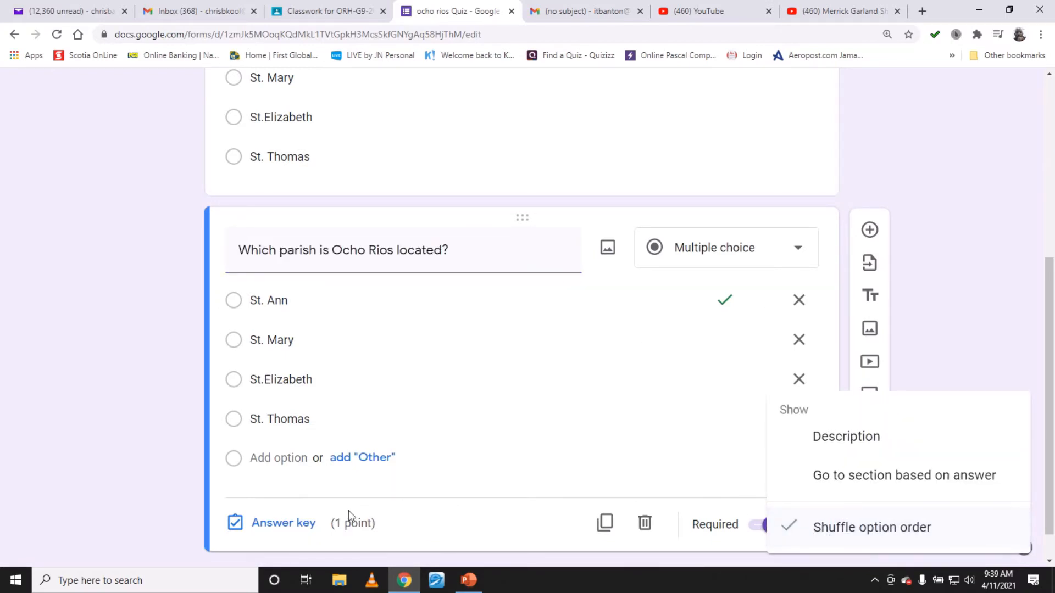
scroll(780, 184, up, 1)
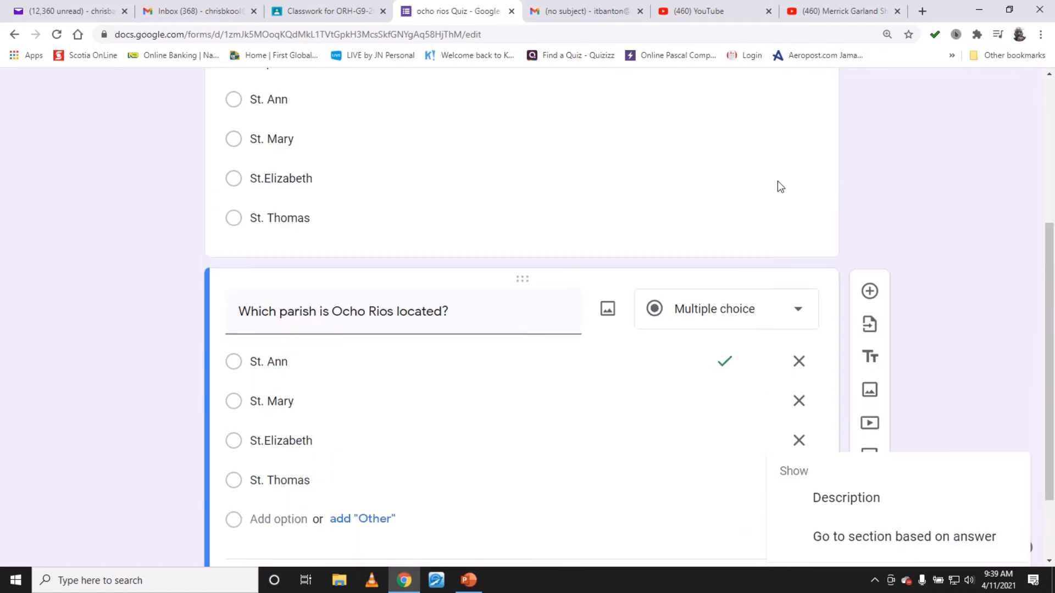
scroll(776, 181, up, 3)
scroll(454, 342, down, 5)
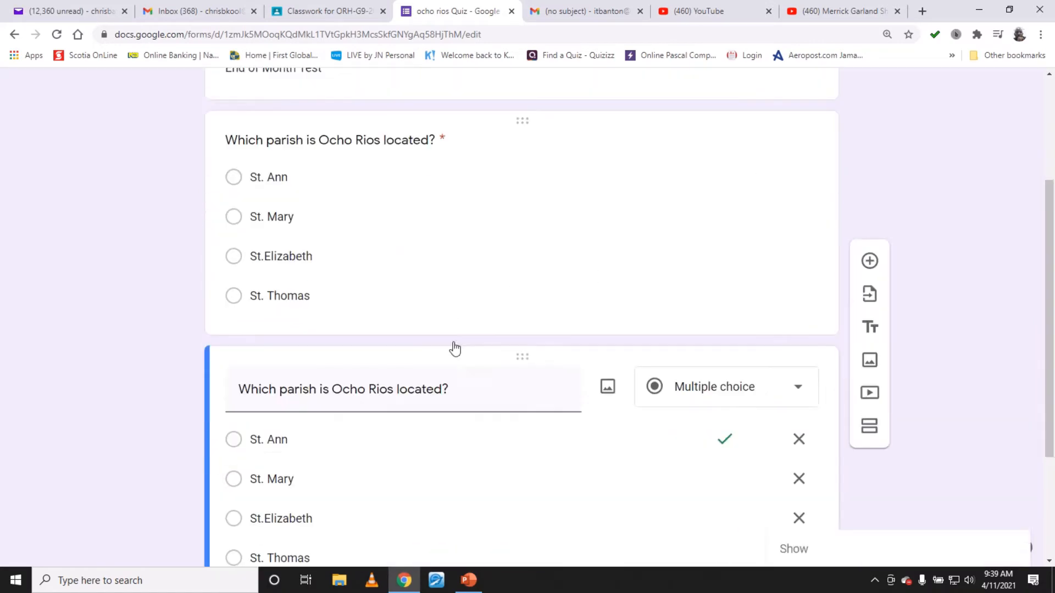
click(959, 207)
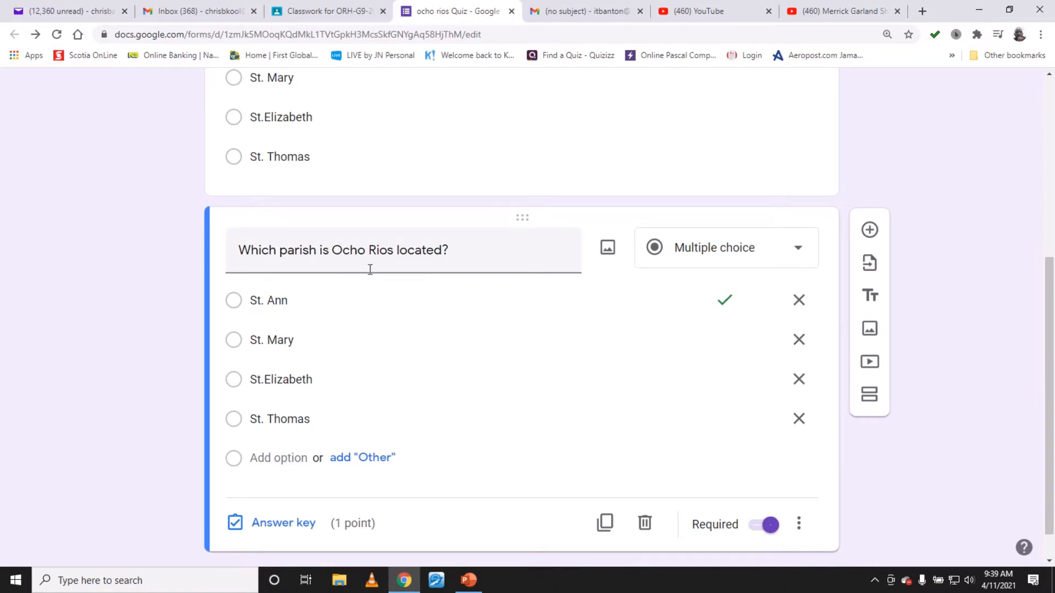
- Change the word parish to county in the copied question's text
click(300, 252)
double_click(300, 252)
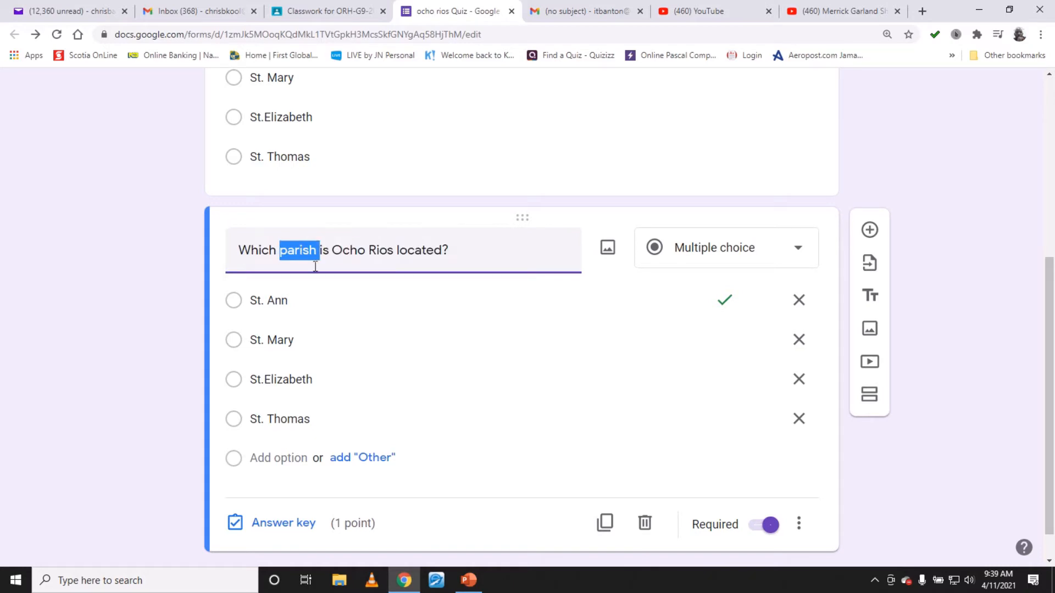
text(county)
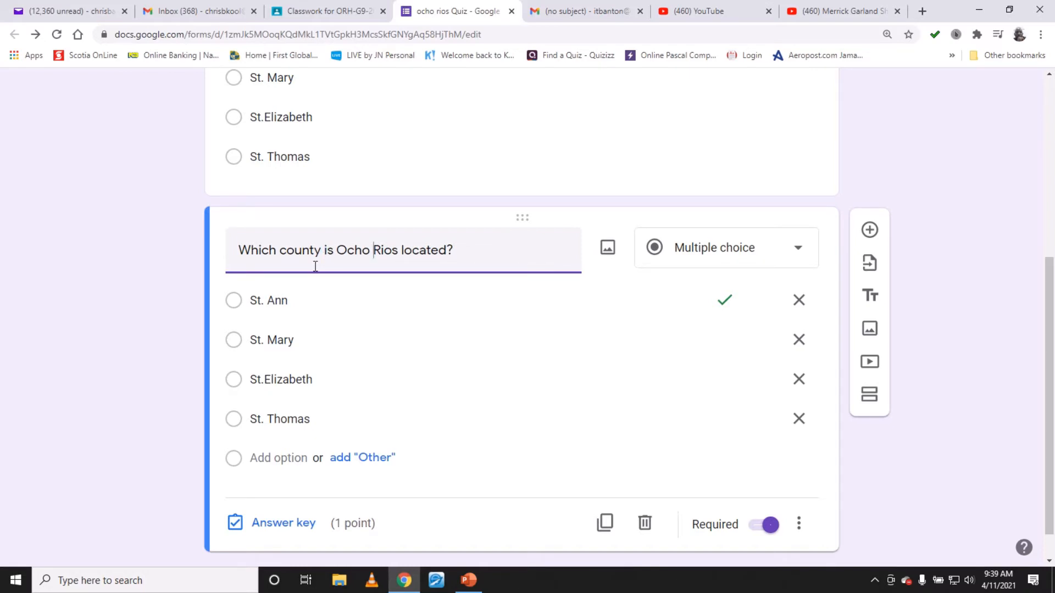
key(Right)
- Replace the copied question's St. Ann option with Cornwall
click(302, 305)
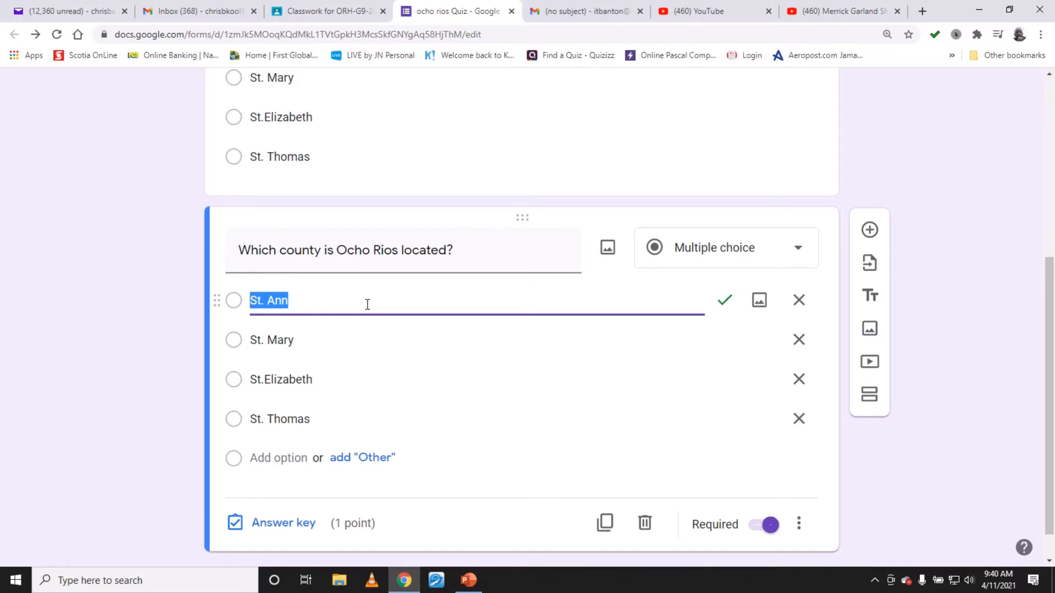
text(corn)
key(BackSpace)
key(BackSpace)
key(BackSpace)
text(o)
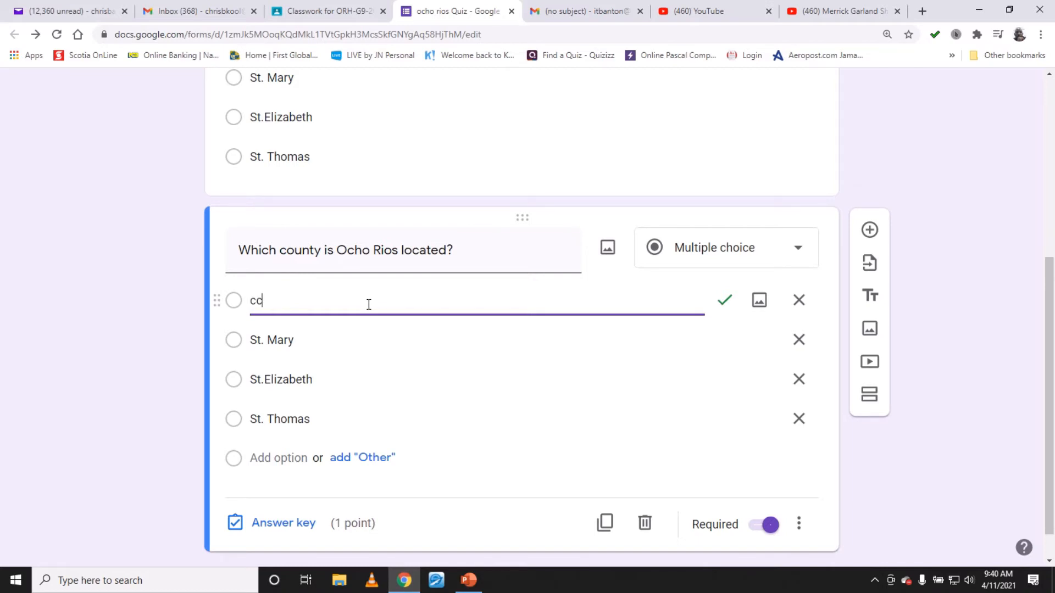
key(BackSpace)
key(BackSpace)
text(Cornwall)
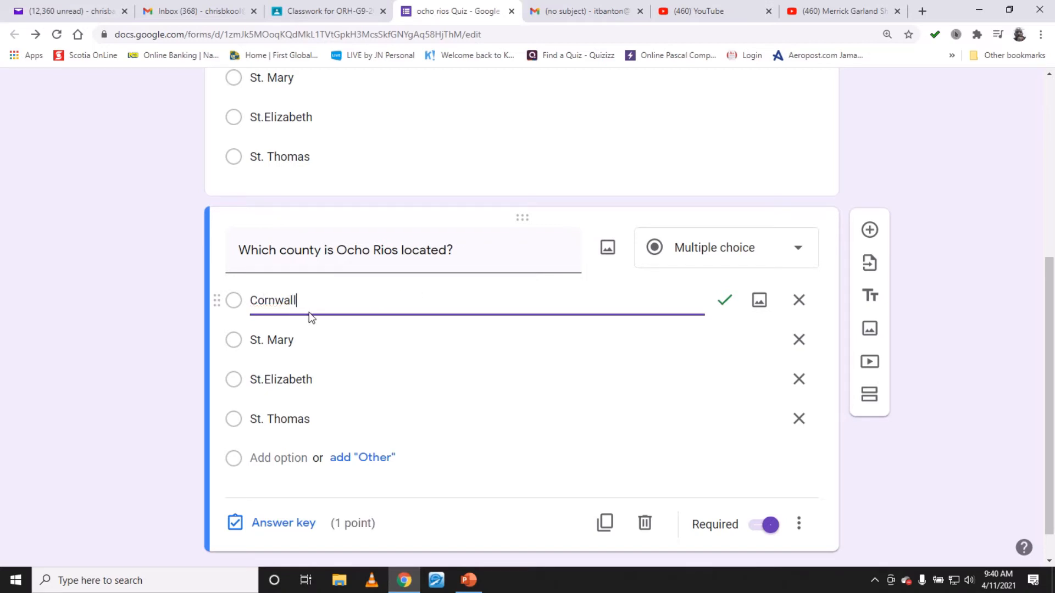
- Remove the St.Elizabeth and St. Thomas options and rename St. Mary as Middlesex
click(805, 386)
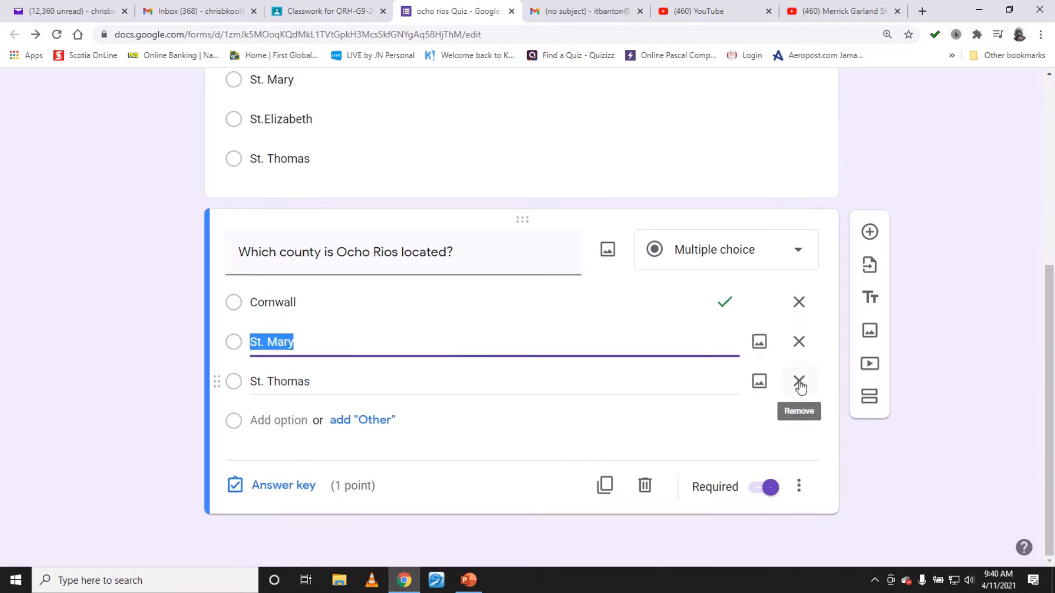
click(802, 387)
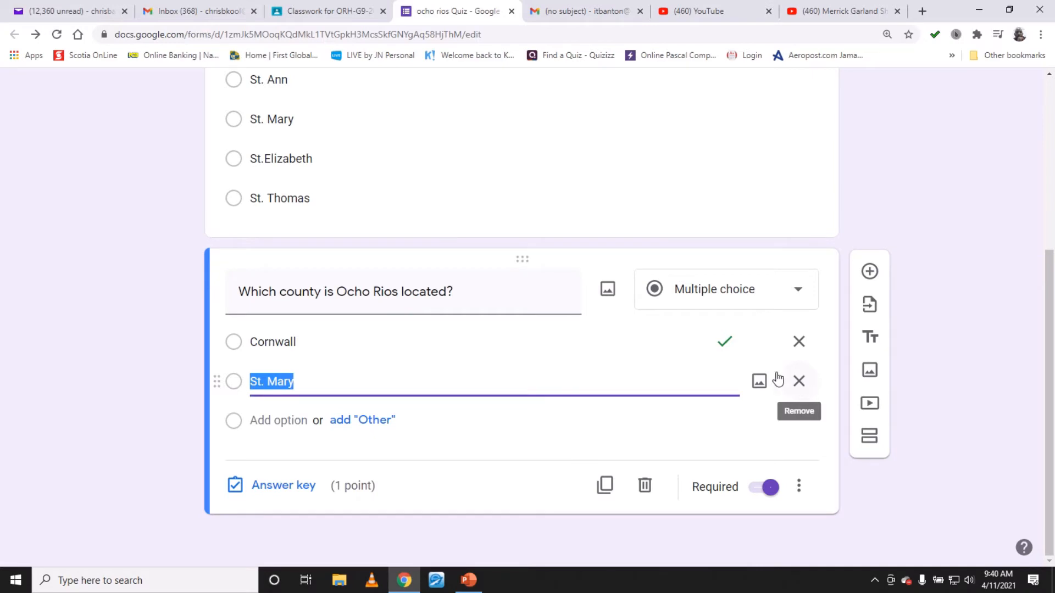
text(Mi)
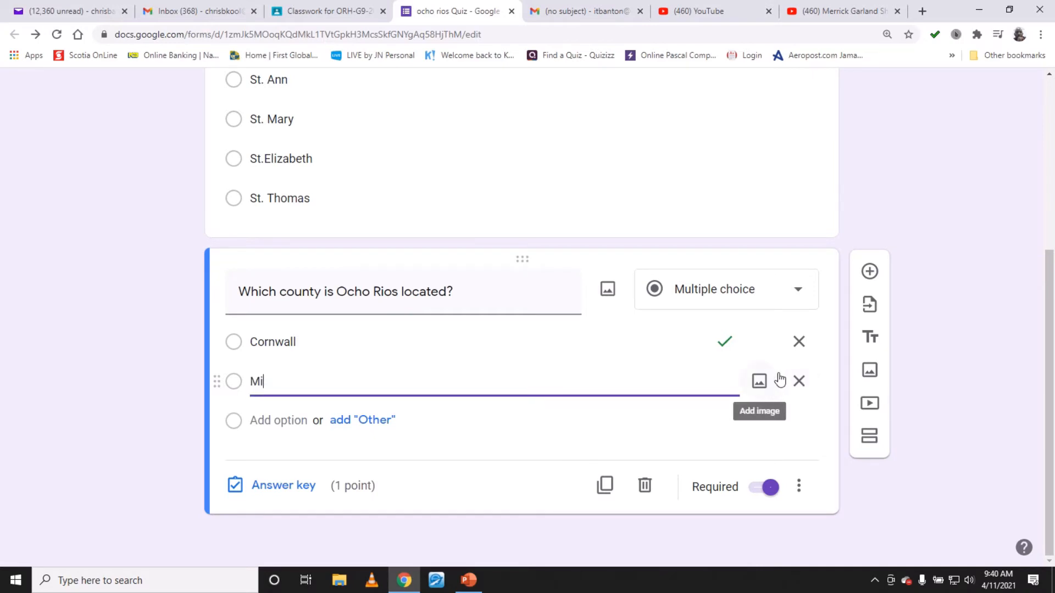
text(ddlesex)
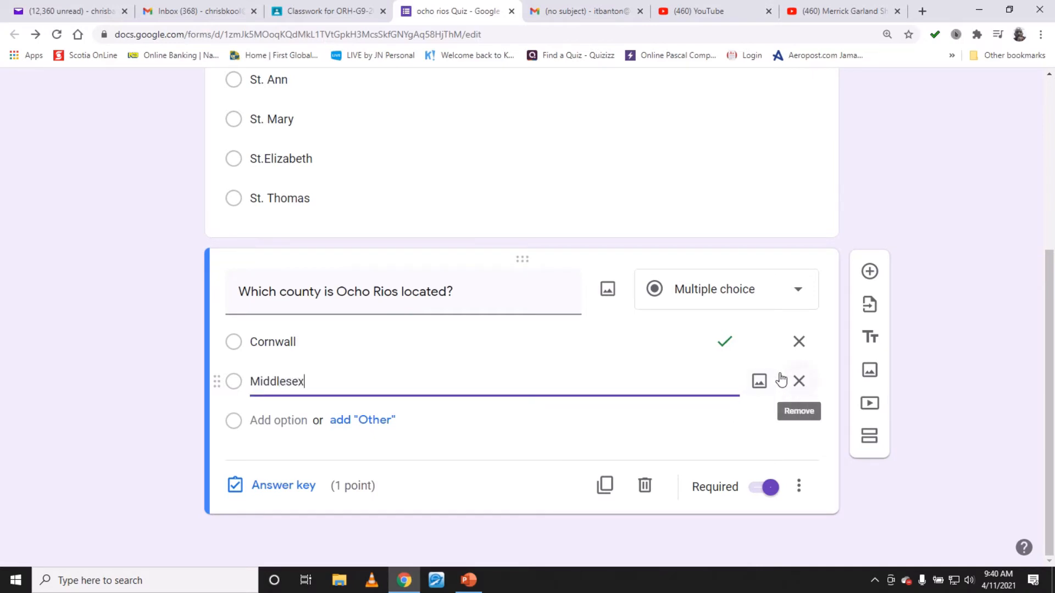
- Add Surrey and Jamaica as the third and fourth options
key(Return)
text(Surr)
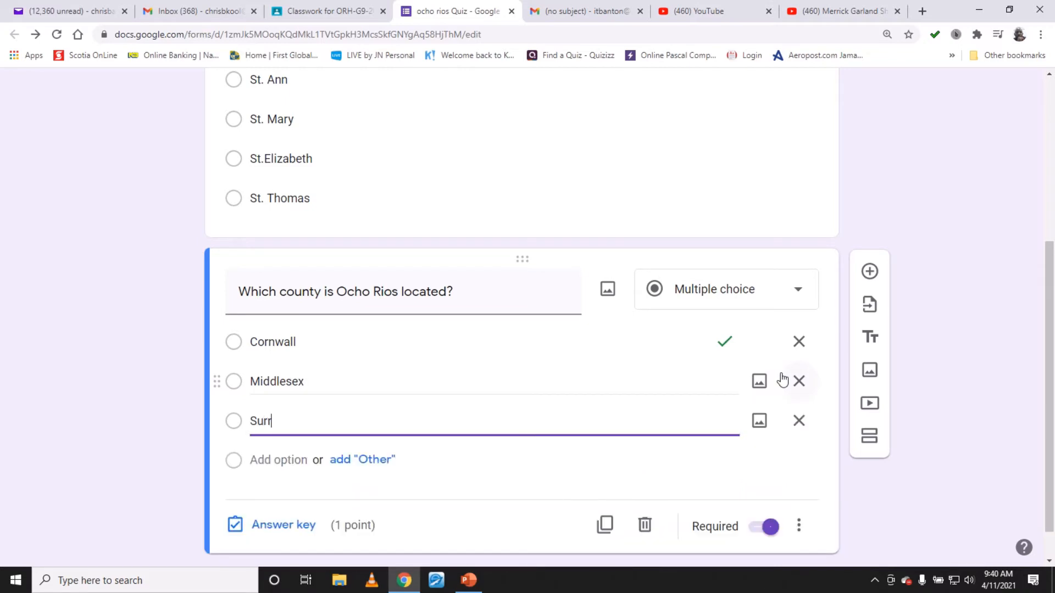
text(ey)
key(Return)
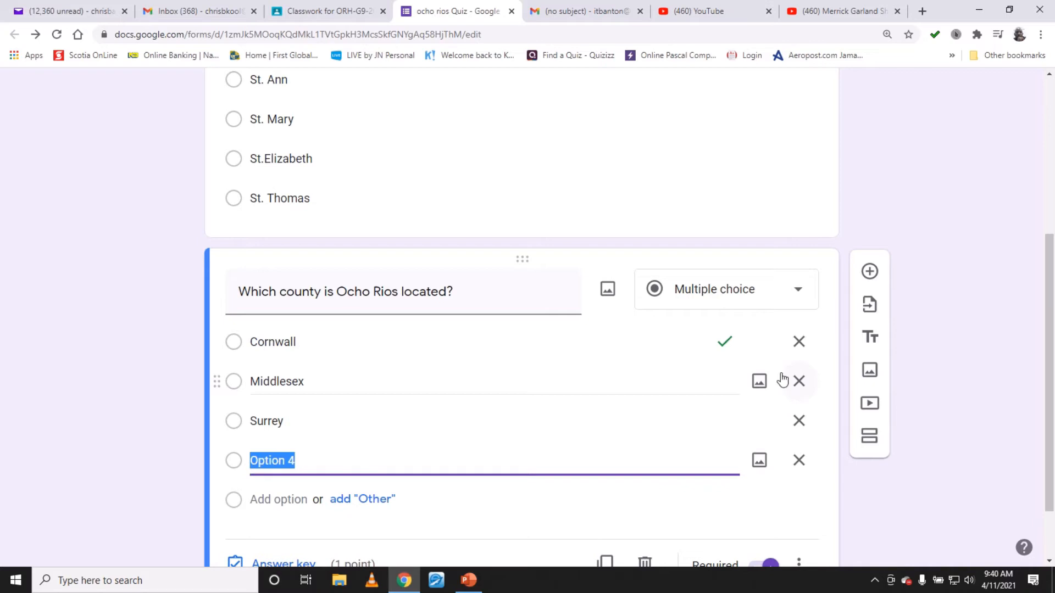
text(jamaica)
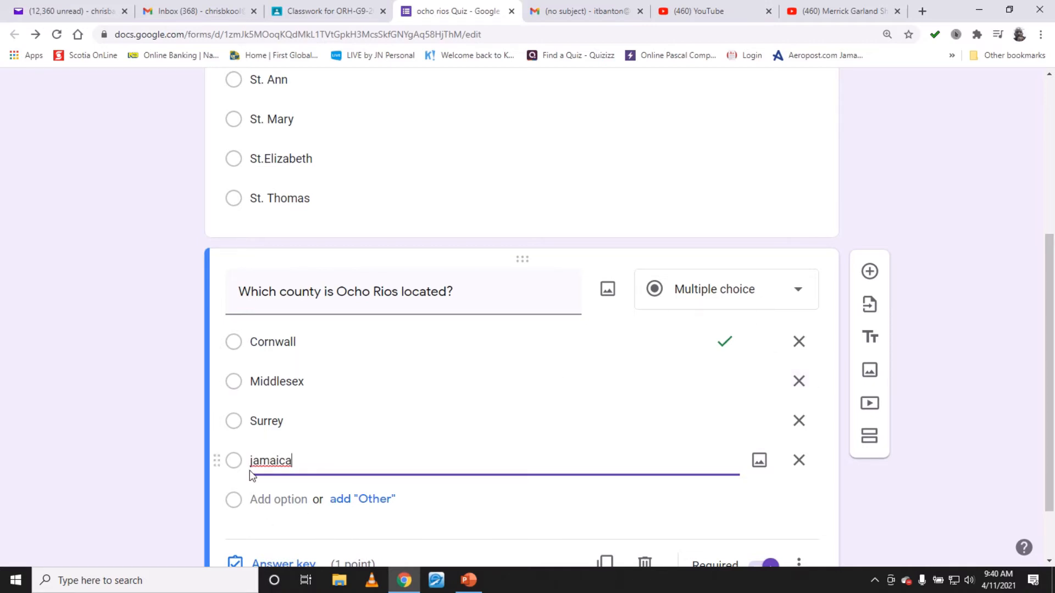
key(Delete)
text(J)
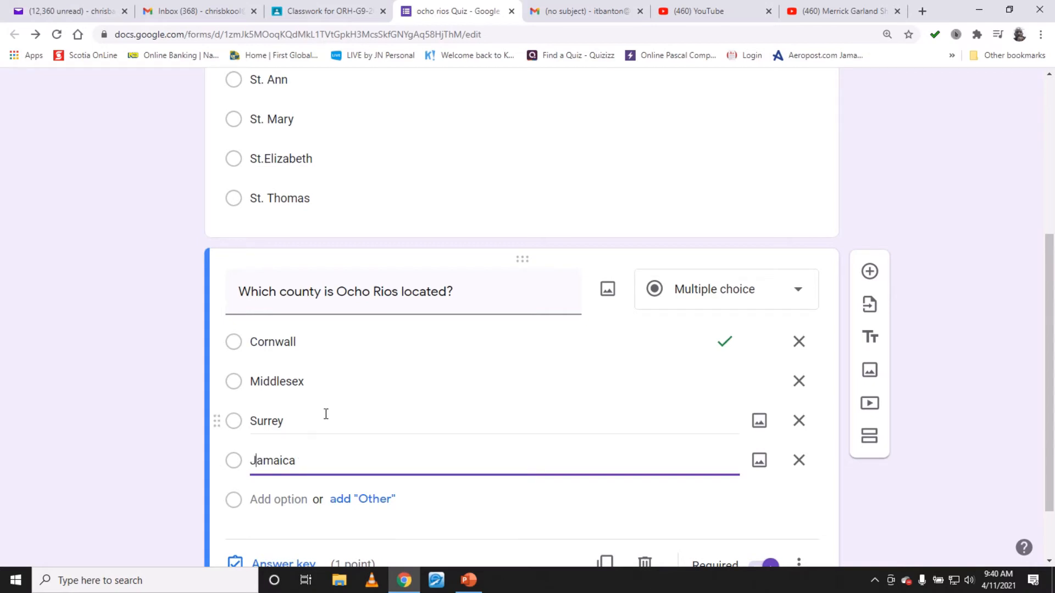
- In the answer key, mark Middlesex as correct, then toggle Shuffle option order for the county question
scroll(382, 400, down, 2)
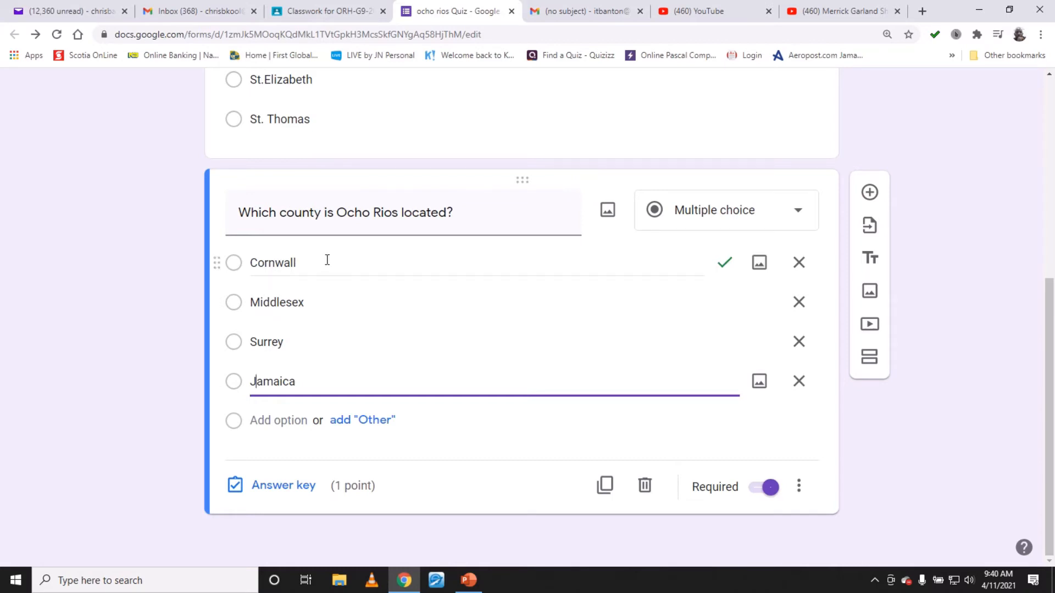
click(294, 487)
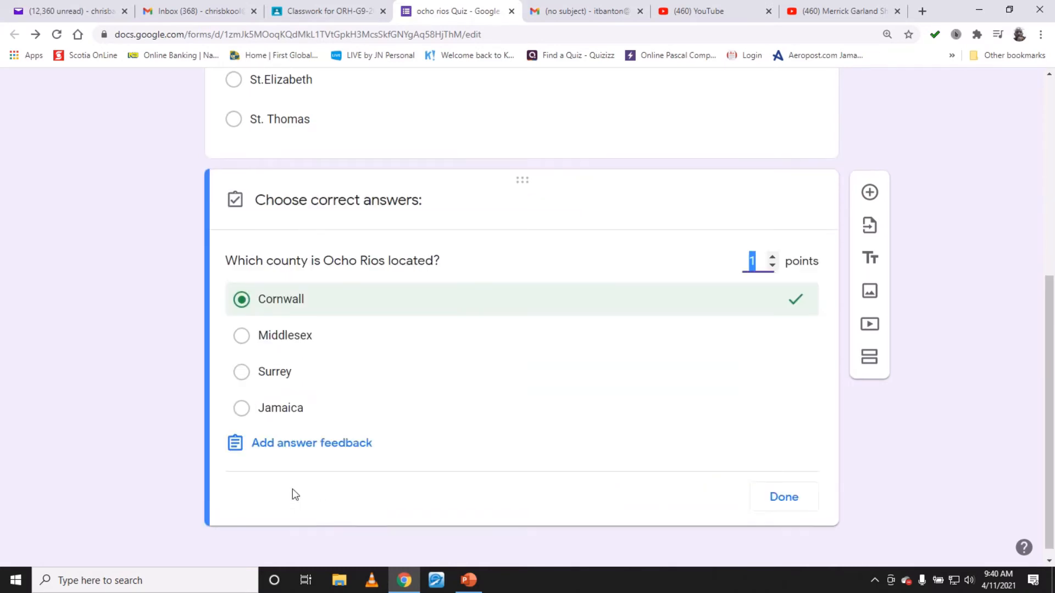
click(294, 337)
click(297, 305)
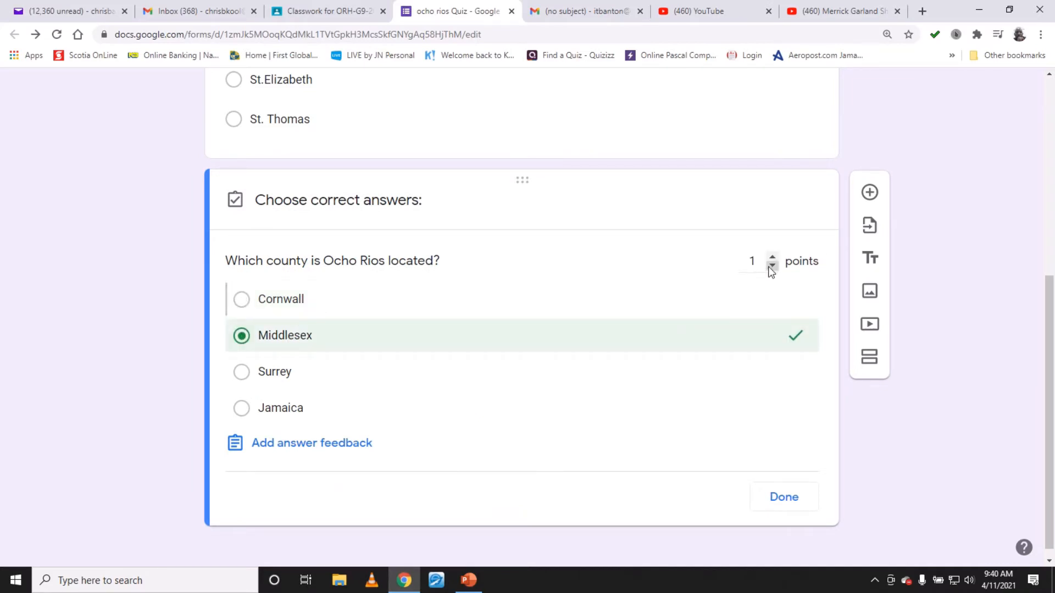
click(789, 498)
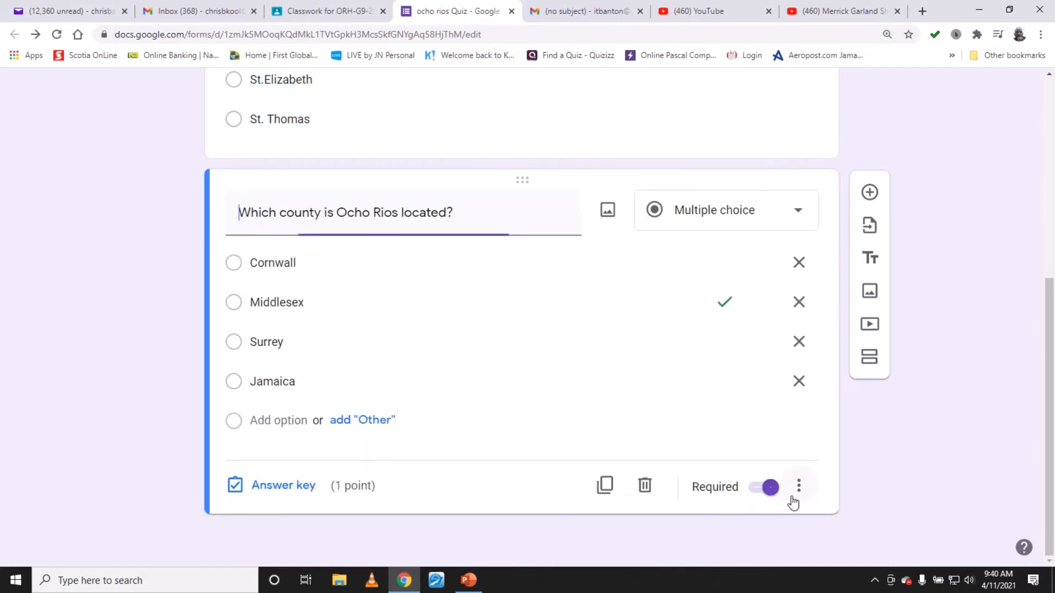
click(800, 488)
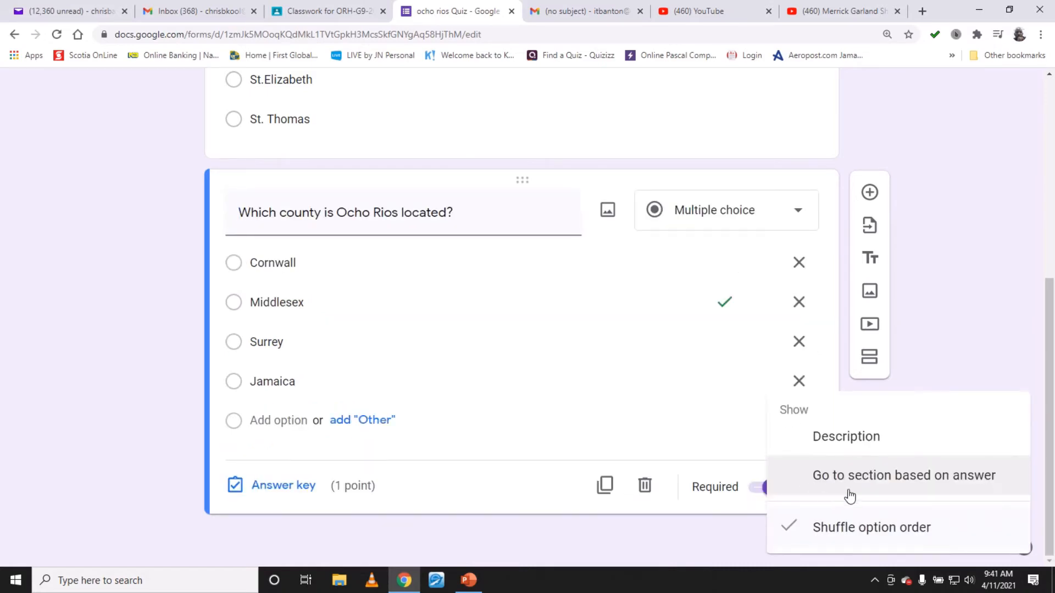
click(849, 528)
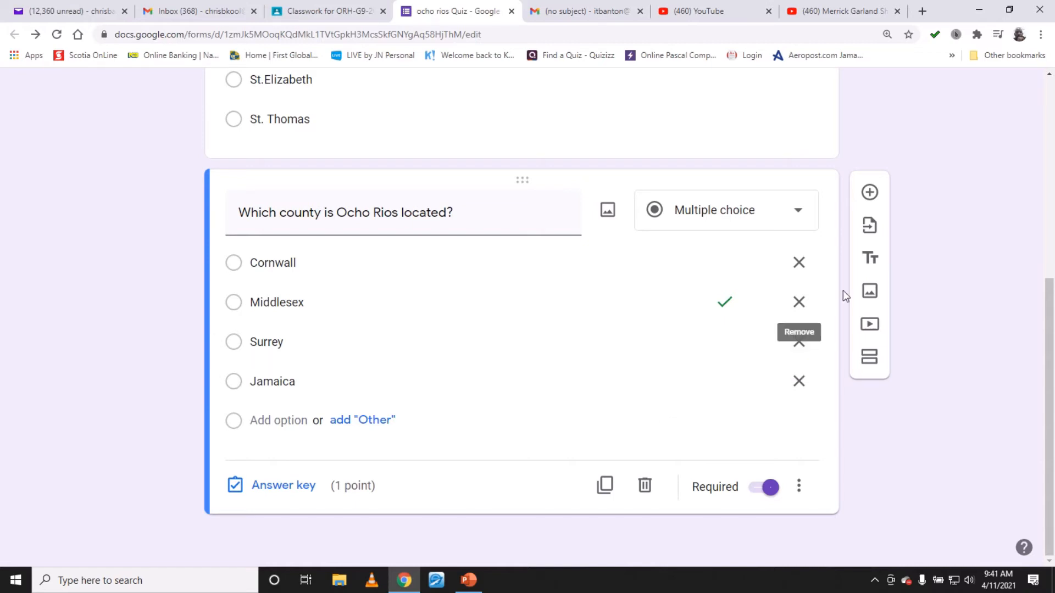
- Add a new multiple-choice question titled What is meaning of the word Ocho Rios?
click(870, 193)
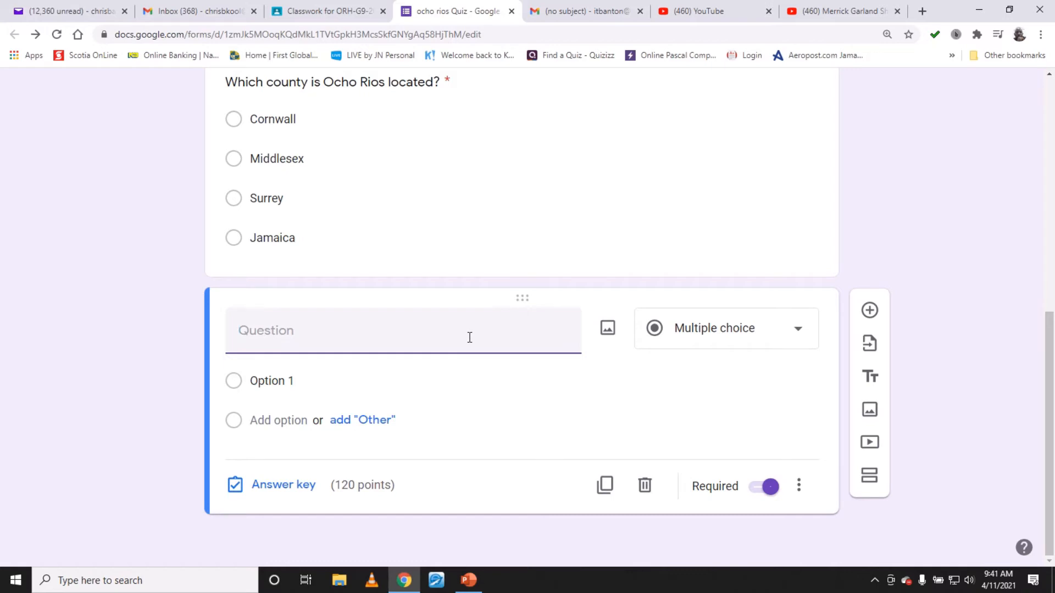
text(What is mea)
text(ning)
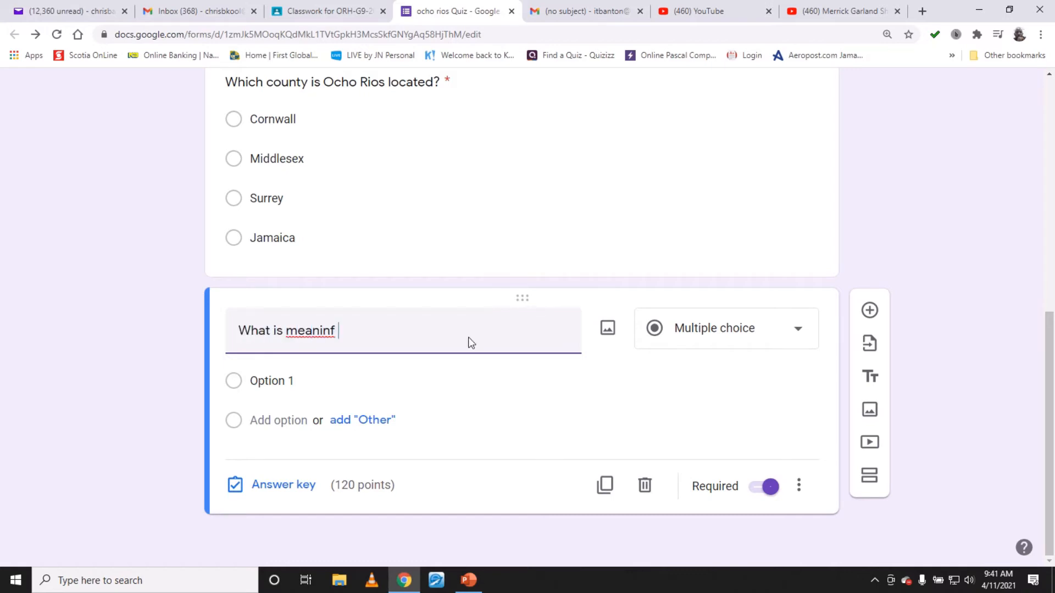
text( of the4 )
text(e)
text(wor)
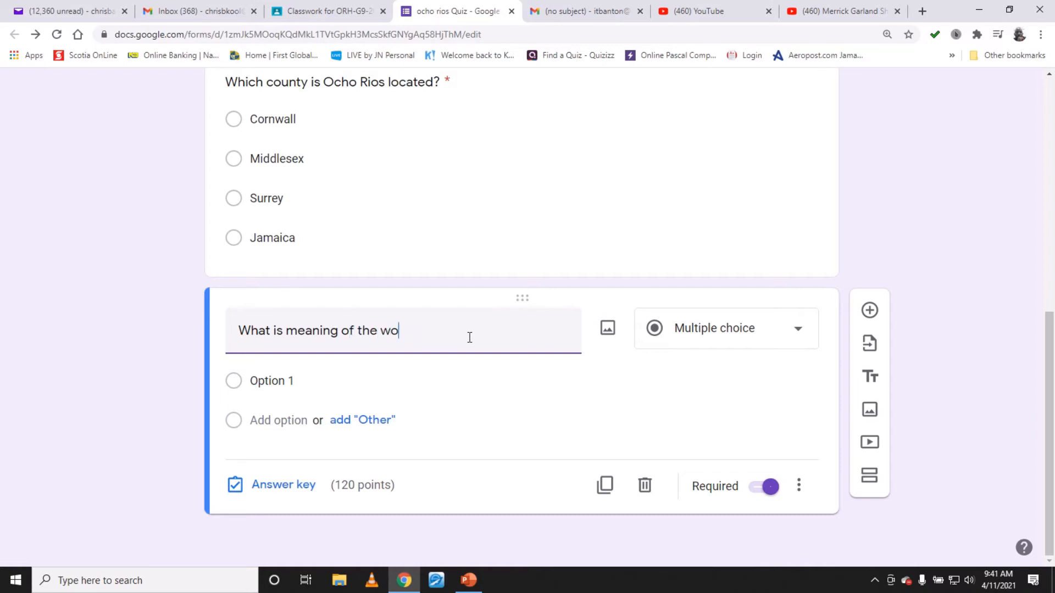
key(BackSpace)
key(BackSpace)
key(BackSpace)
text(word Ocho Rios)
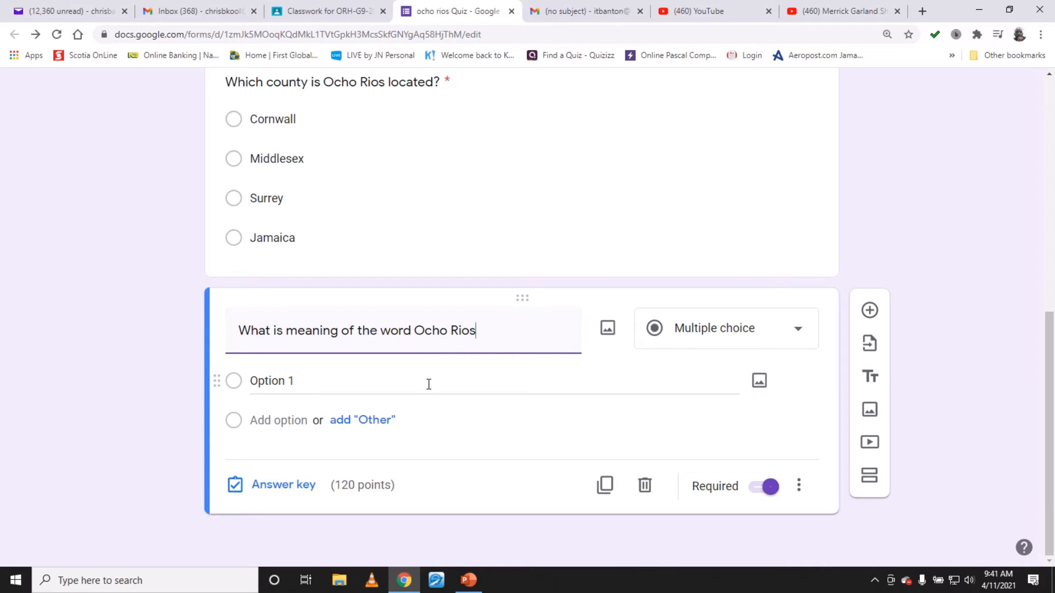
text(?)
- Enter Beautiful Rivers and French Riviera as the first two options
click(378, 377)
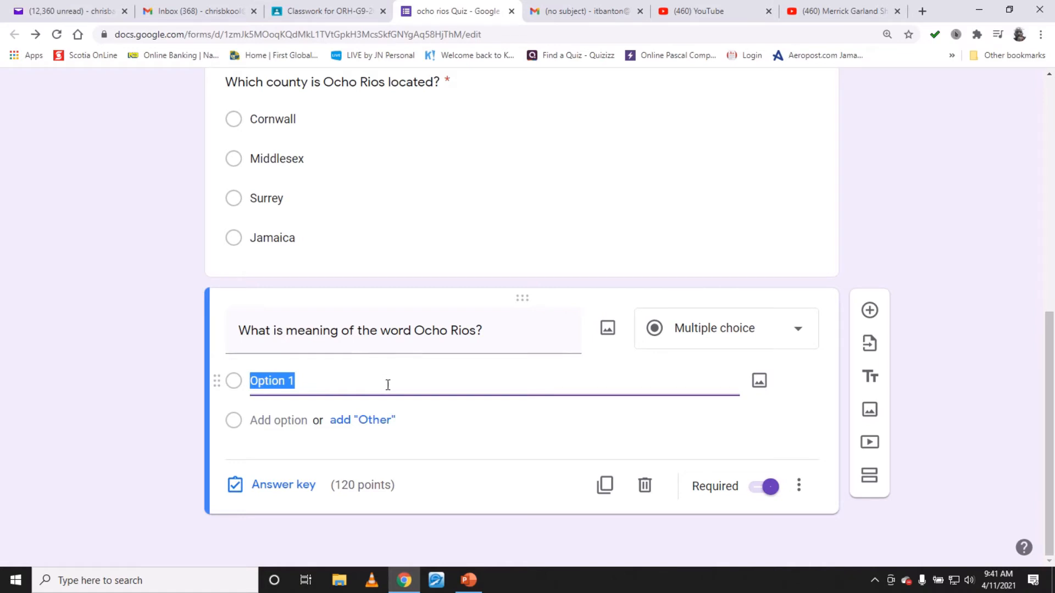
text(Beautifu)
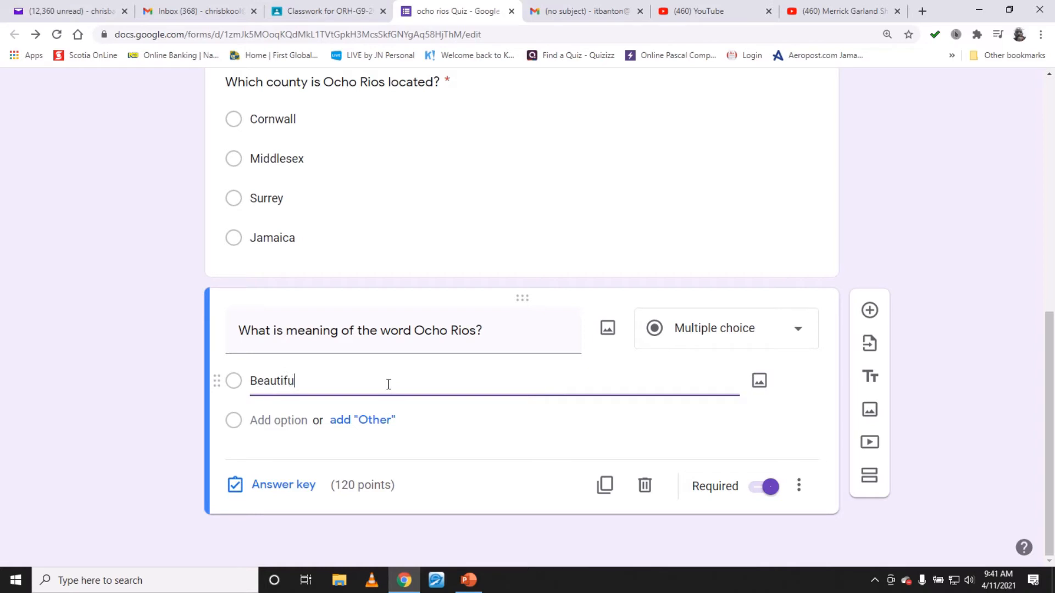
text(l Rivers)
key(Return)
text(French)
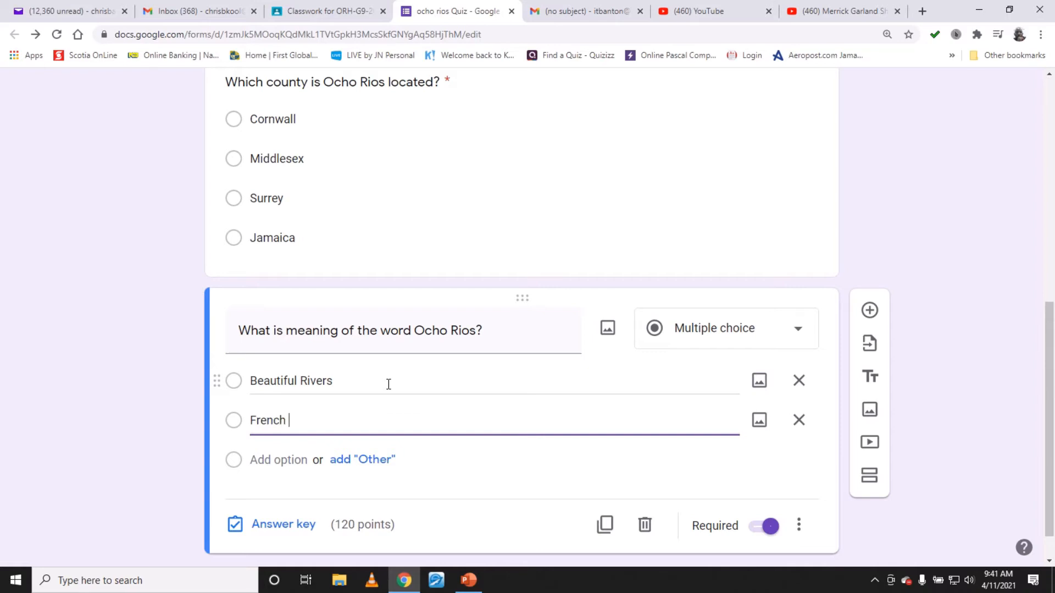
text( Riviera)
key(Return)
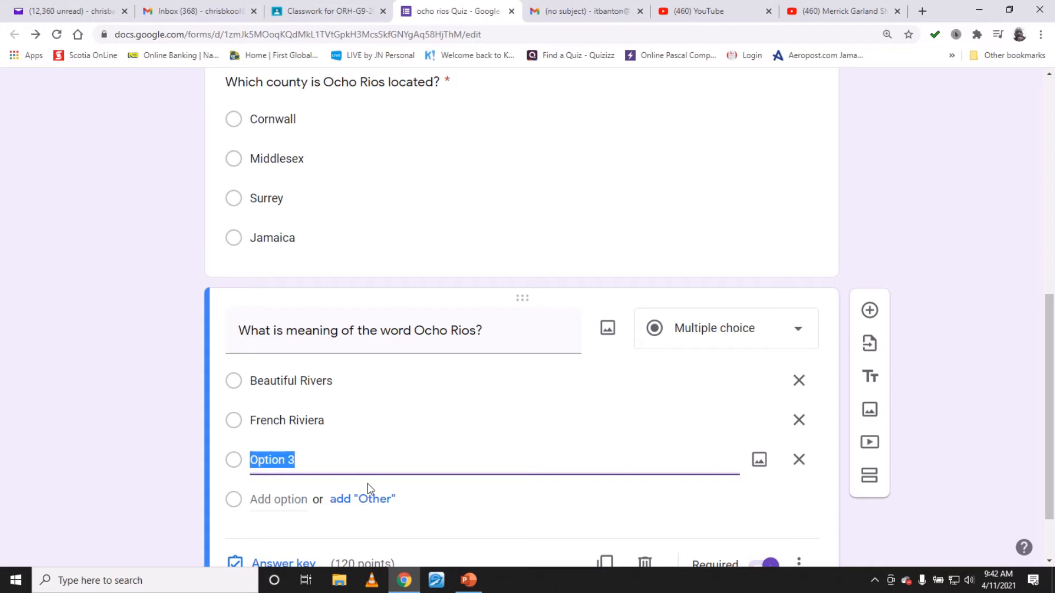
- Add Eight Rivers and Place of Rivers as the third and fourth options
text(Eigth Ri)
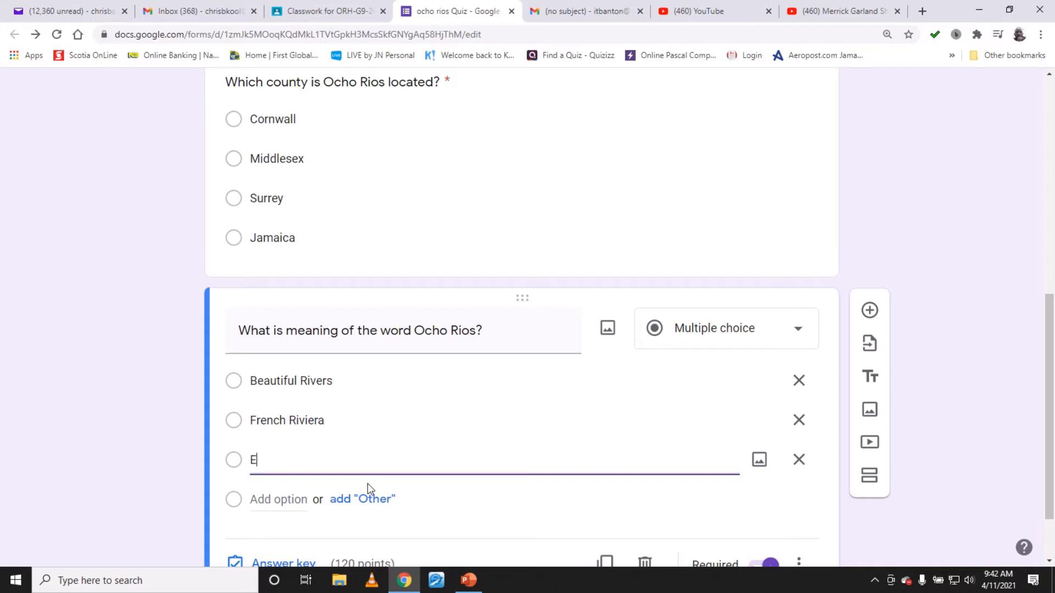
key(BackSpace)
key(BackSpace)
key(BackSpace)
key(BackSpace)
key(BackSpace)
text(ht Rivers)
scroll(511, 310, down, 2)
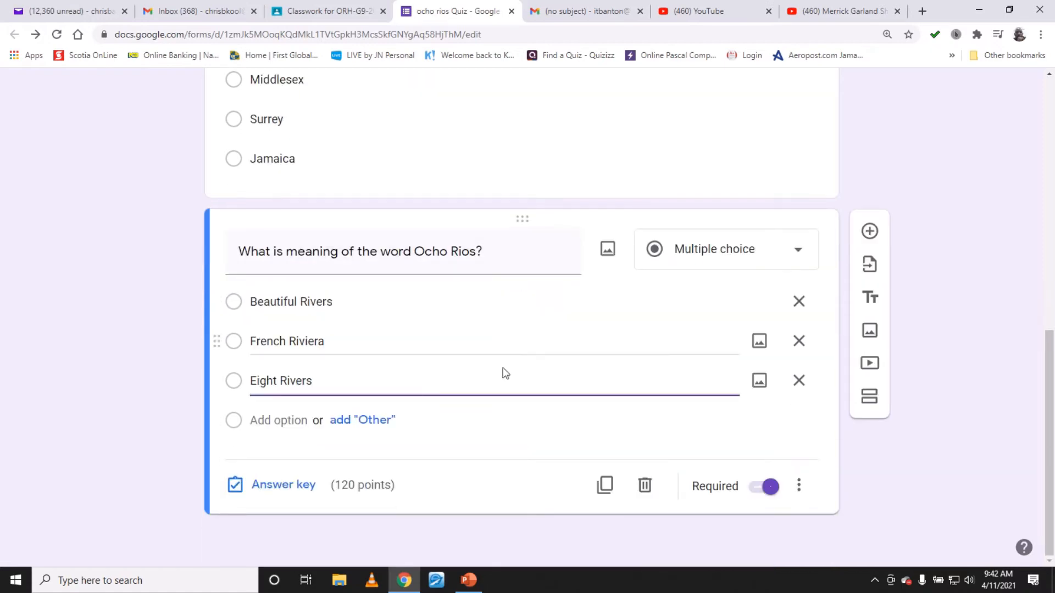
key(Return)
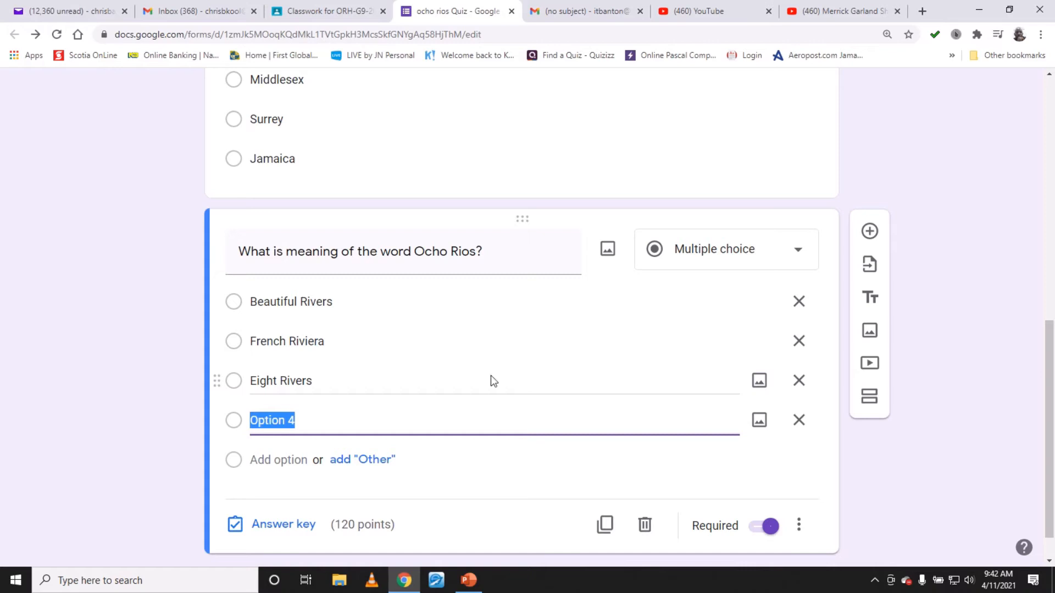
text(Place of Riv)
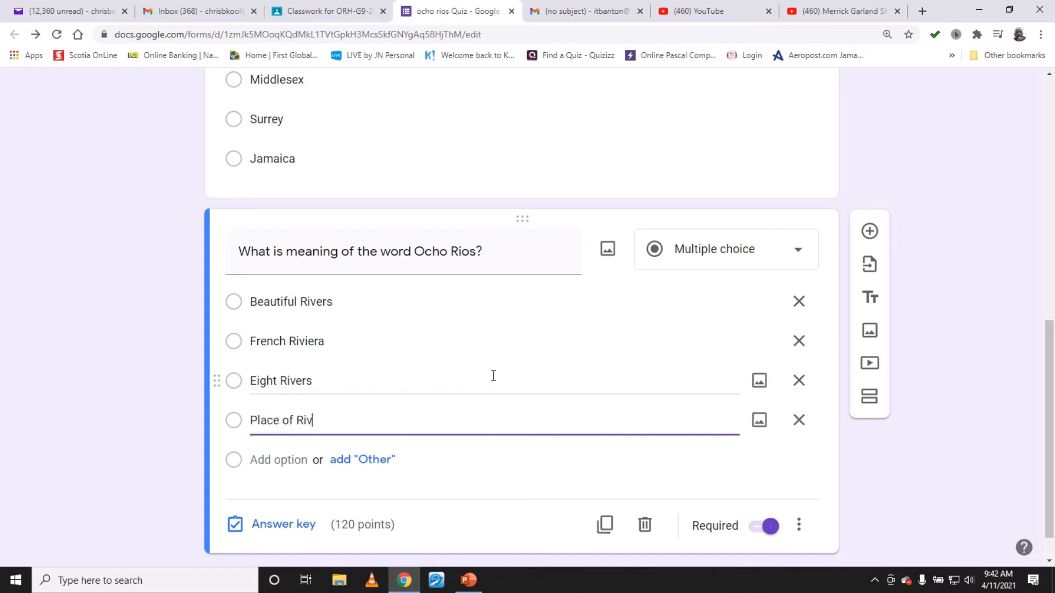
text(ers)
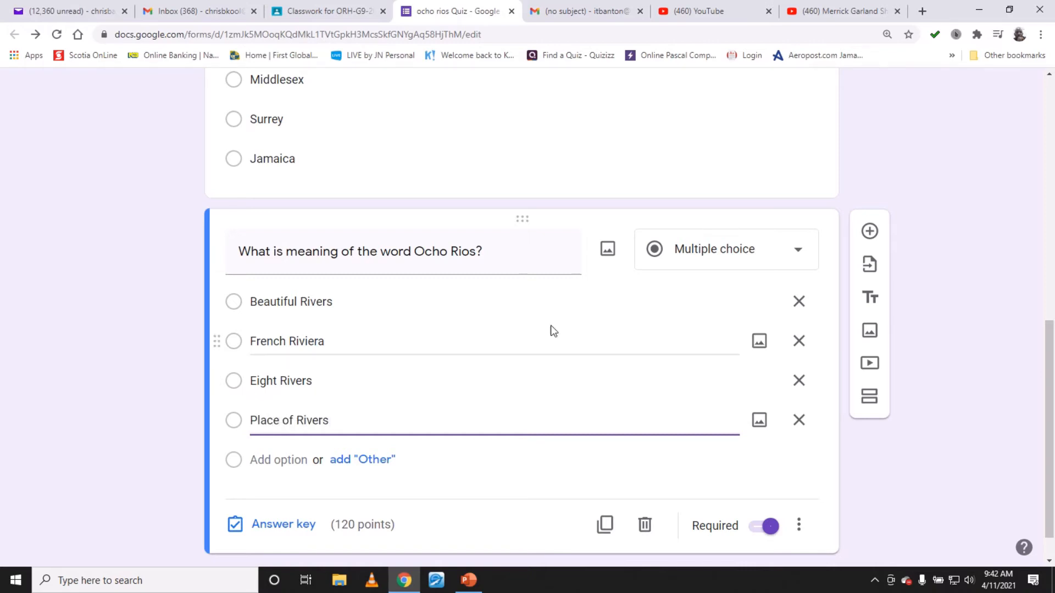
- In the answer key, set the question to 1 point and mark Eight Rivers as correct
scroll(549, 326, down, 1)
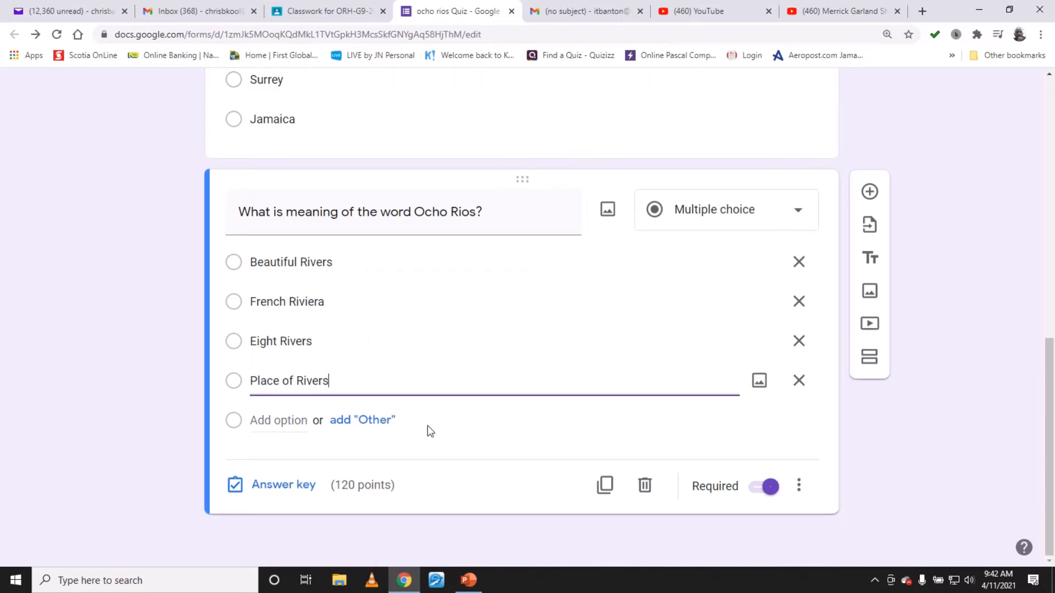
click(304, 486)
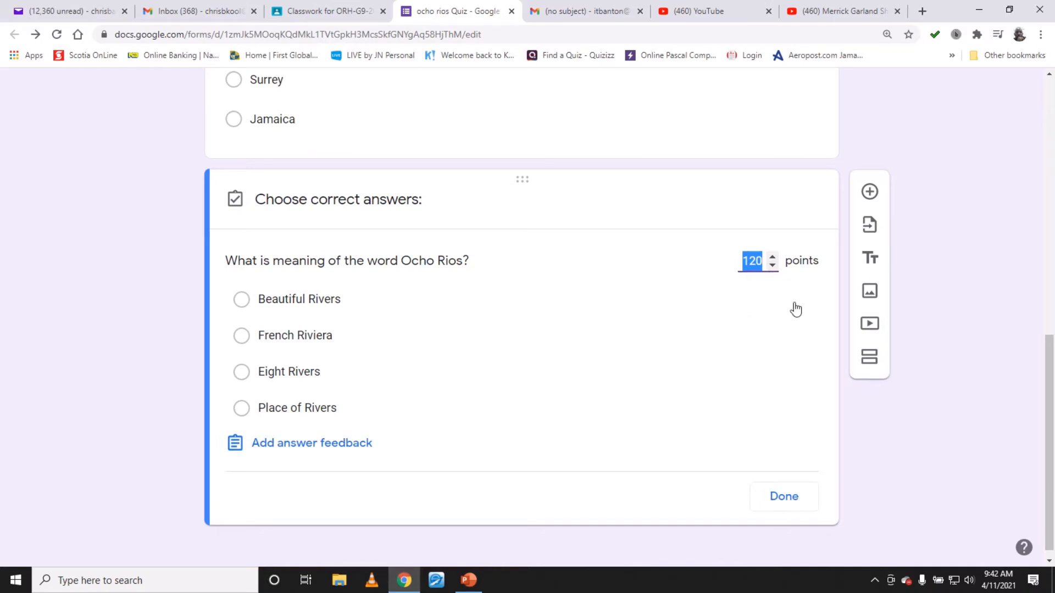
text(1)
click(282, 378)
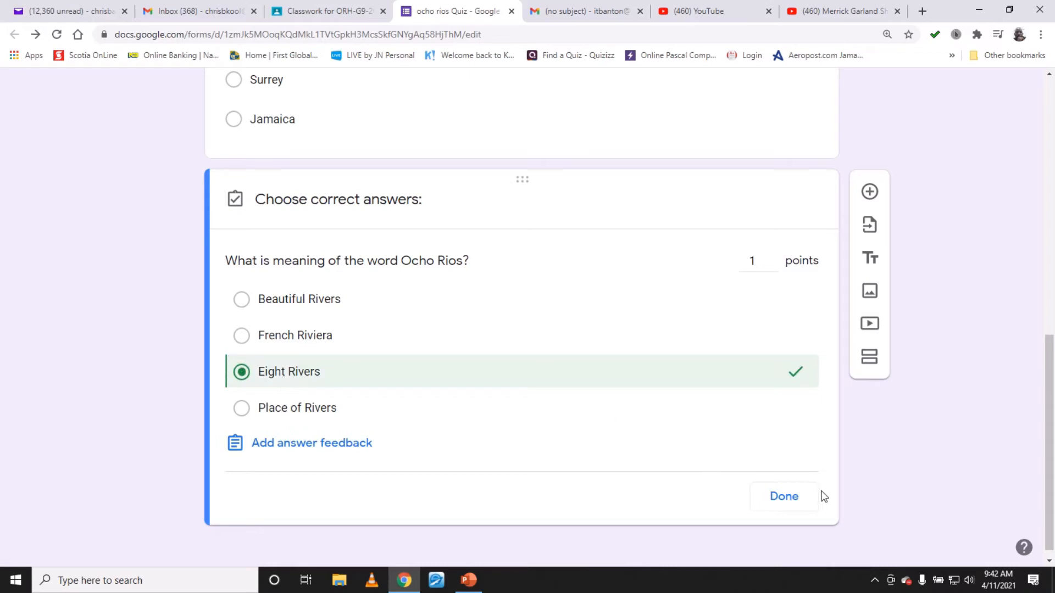
click(803, 503)
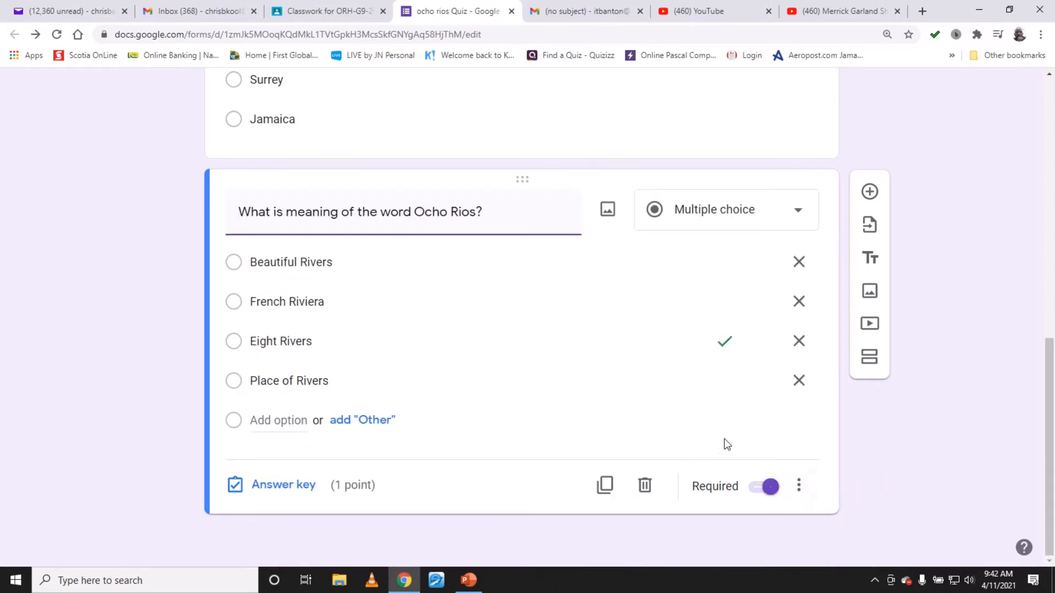
scroll(757, 443, up, 6)
scroll(767, 443, up, 5)
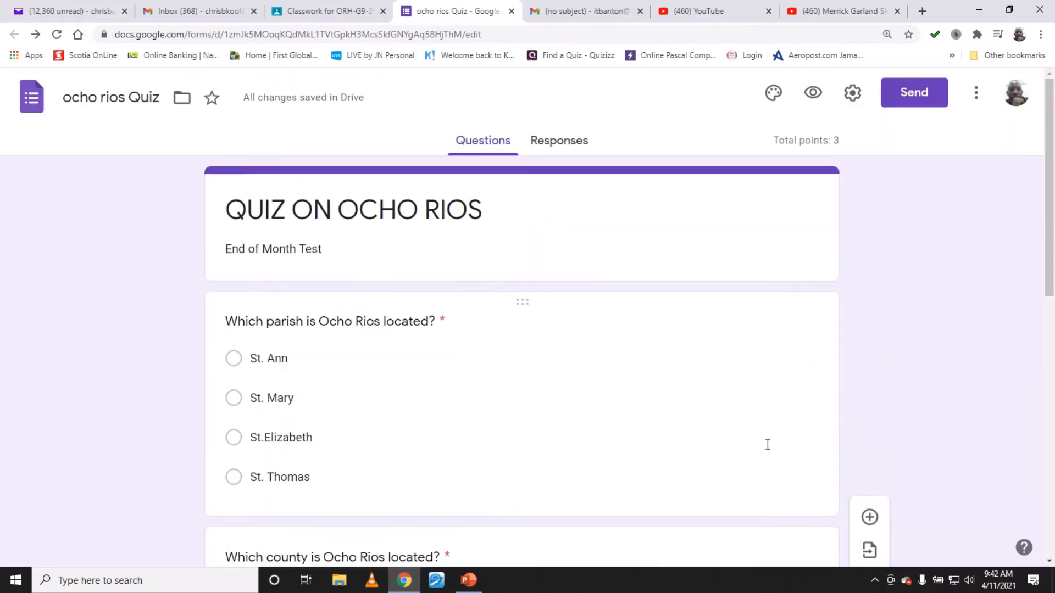
- Move the Which county is Ocho Rios located? question below the What is meaning of the word Ocho Rios? question
scroll(766, 442, down, 10)
scroll(766, 448, down, 1)
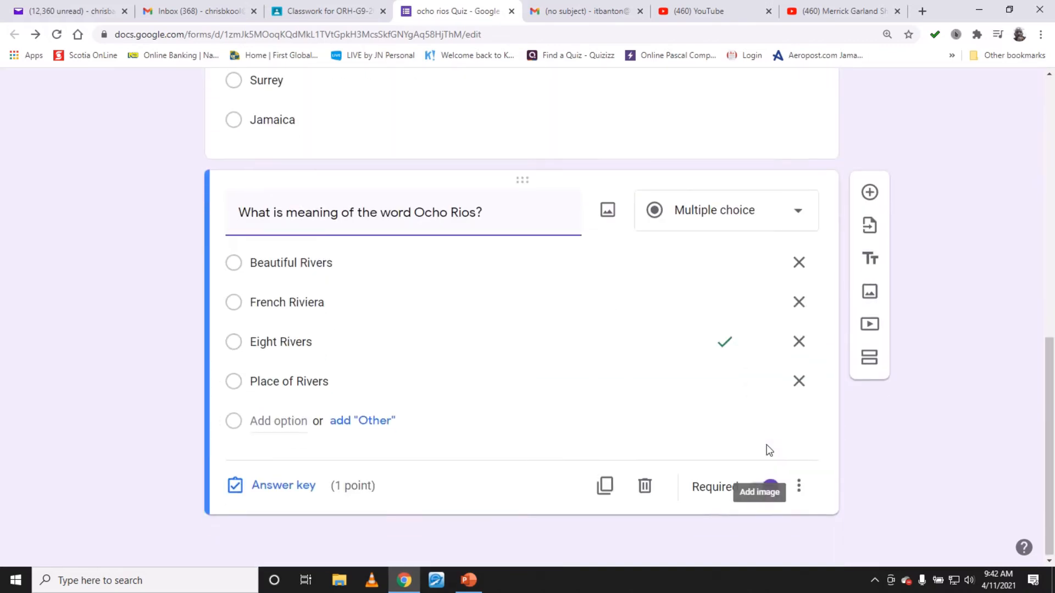
scroll(766, 445, up, 4)
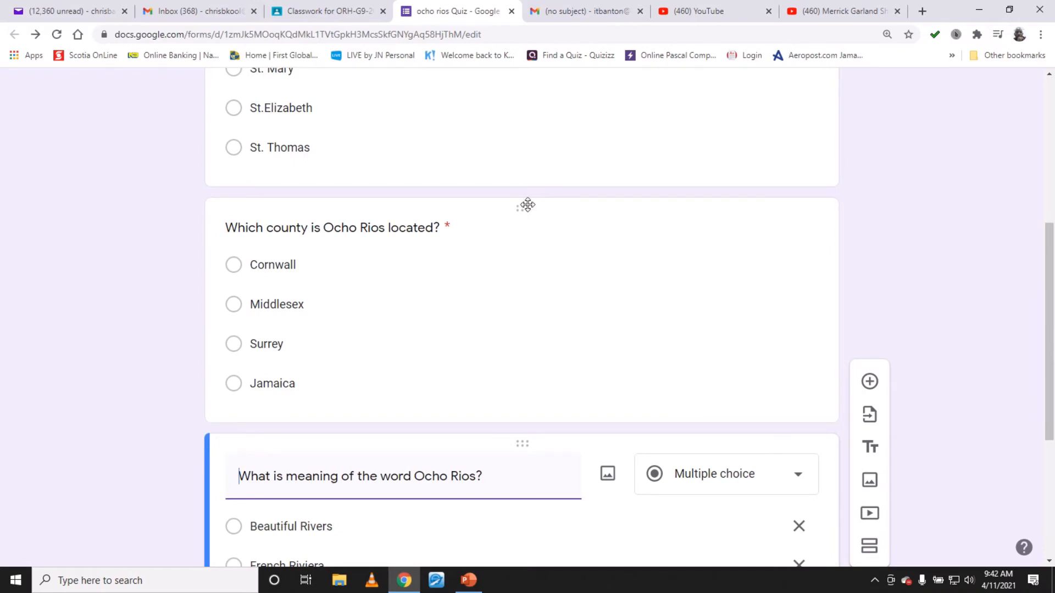
drag(528, 205, 540, 269)
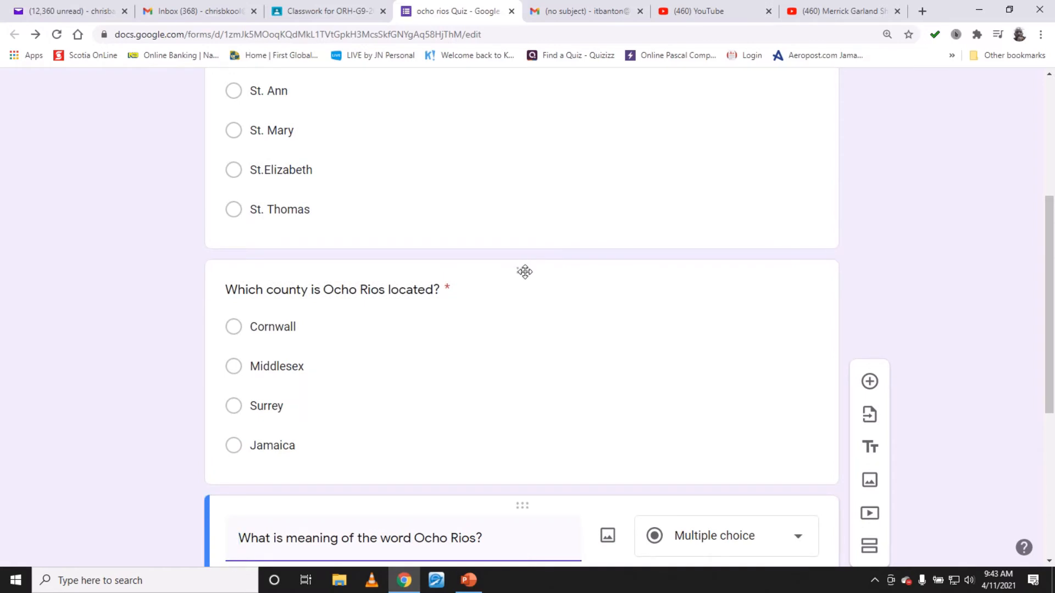
drag(525, 268, 547, 538)
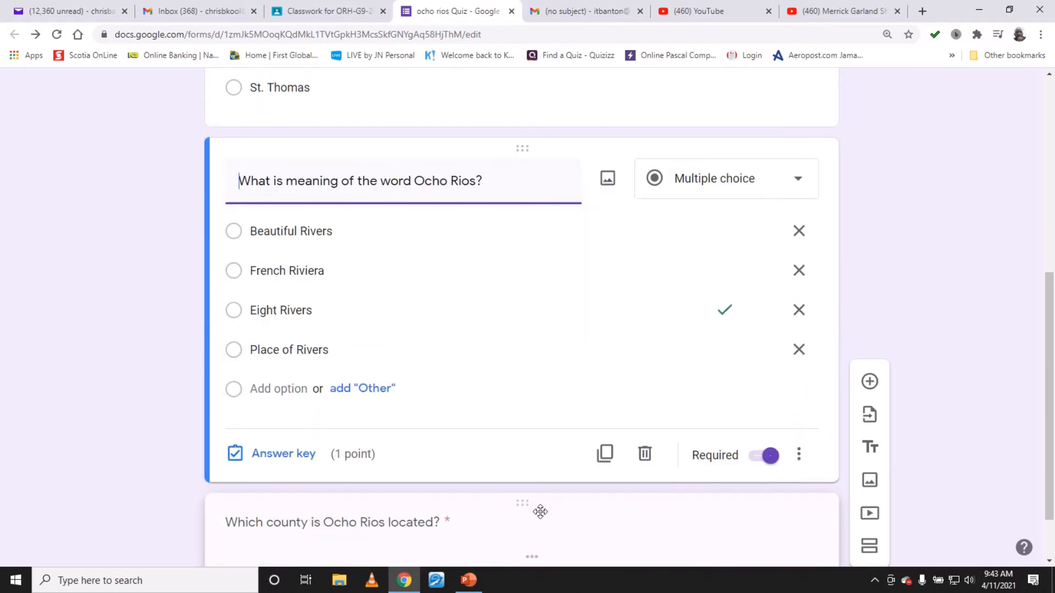
click(539, 509)
scroll(566, 444, down, 4)
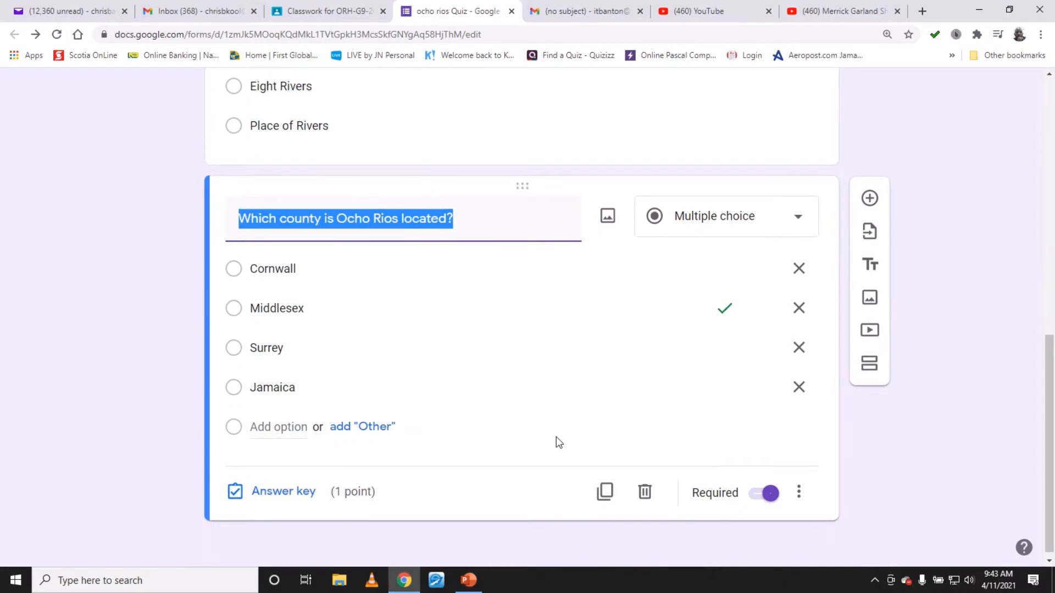
- Scroll through the quiz to review the order of the three questions
scroll(556, 437, up, 12)
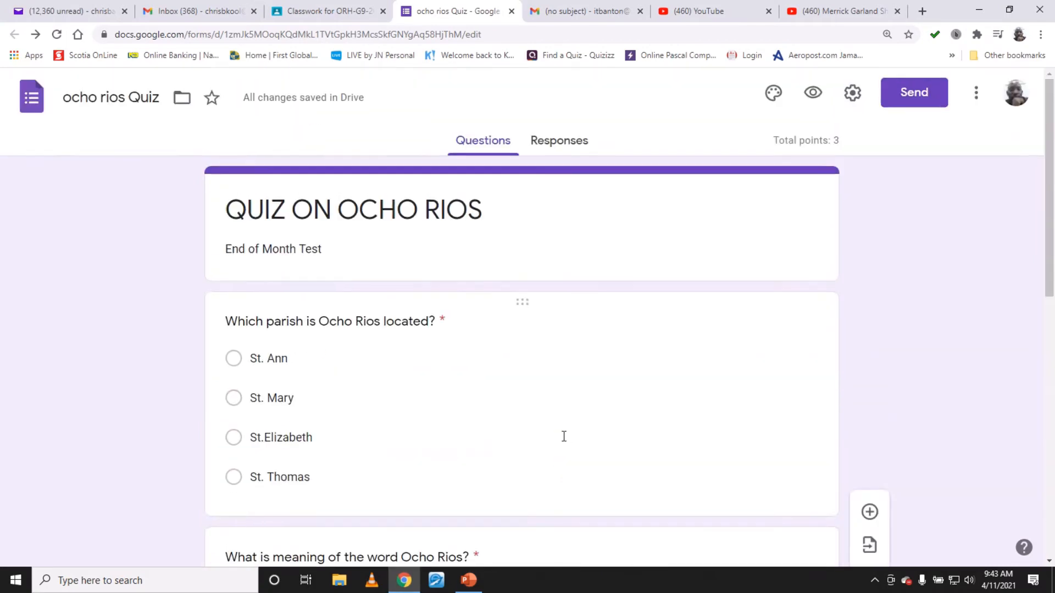
scroll(566, 437, down, 2)
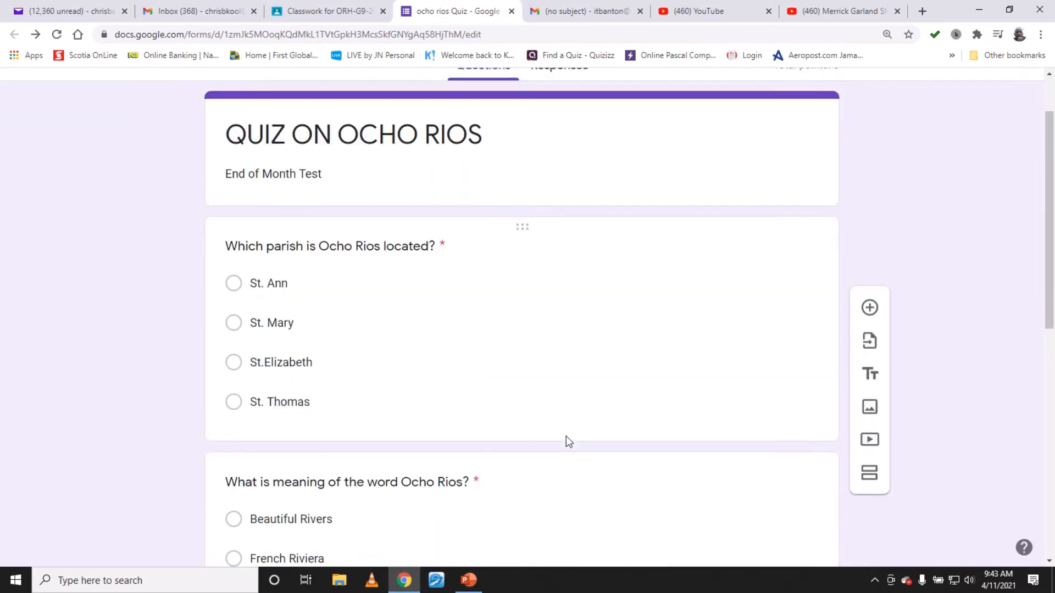
scroll(568, 442, down, 4)
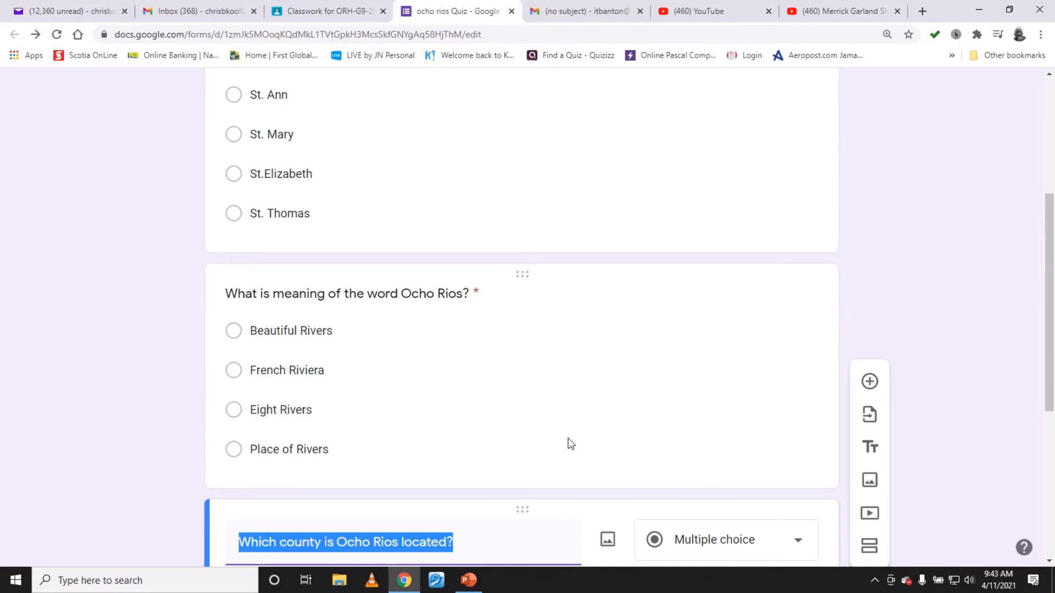
scroll(572, 440, down, 5)
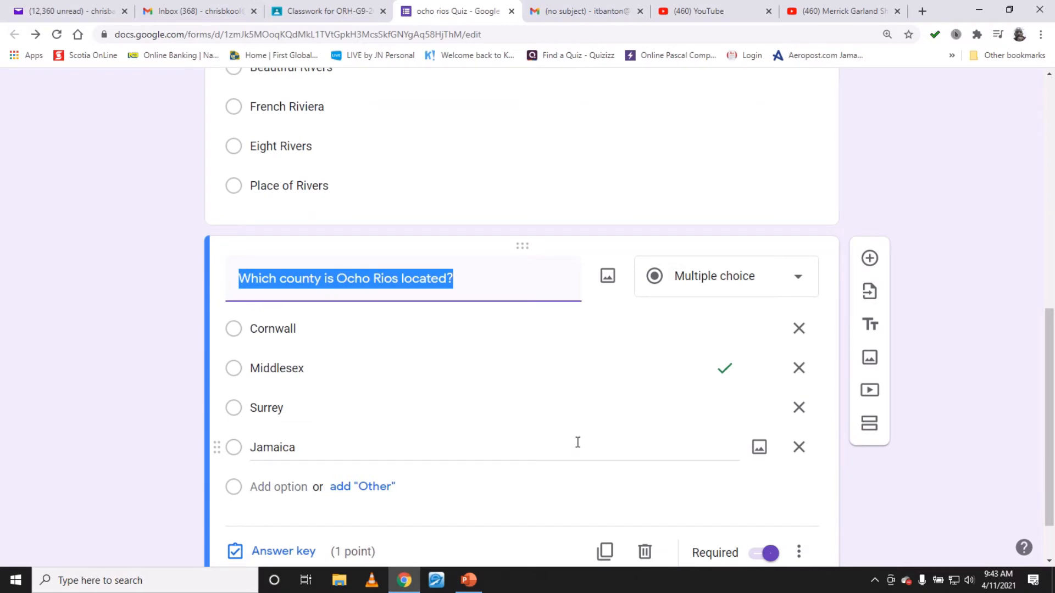
scroll(577, 442, down, 2)
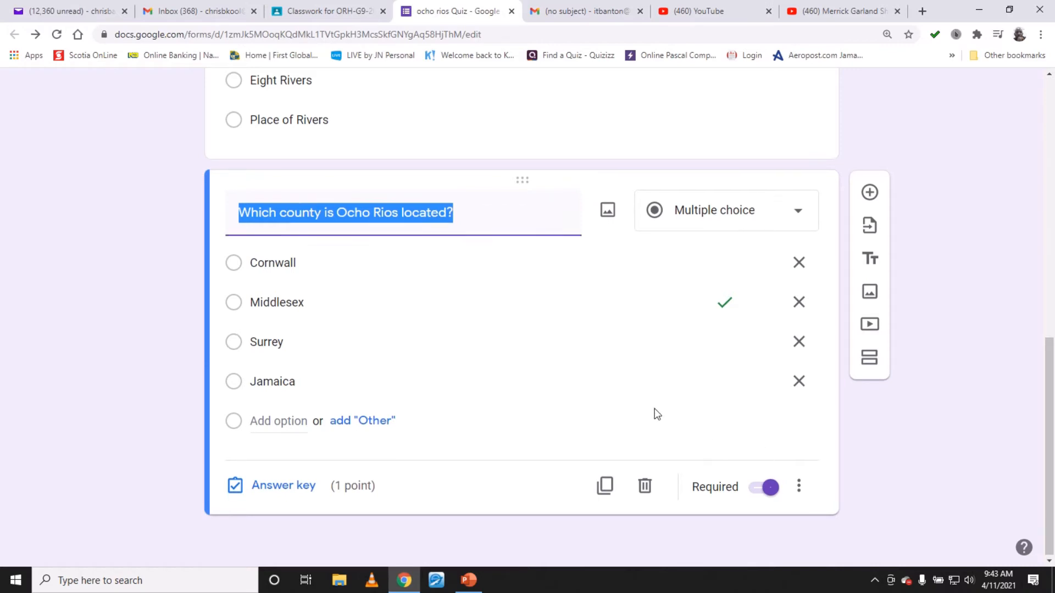
scroll(654, 414, up, 10)
scroll(665, 414, down, 8)
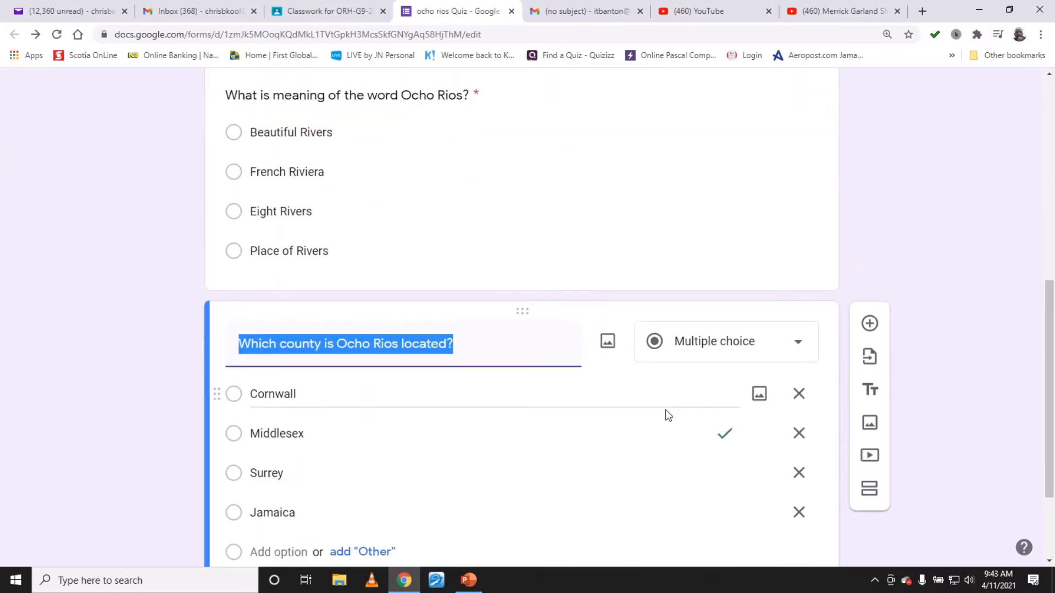
scroll(665, 414, down, 3)
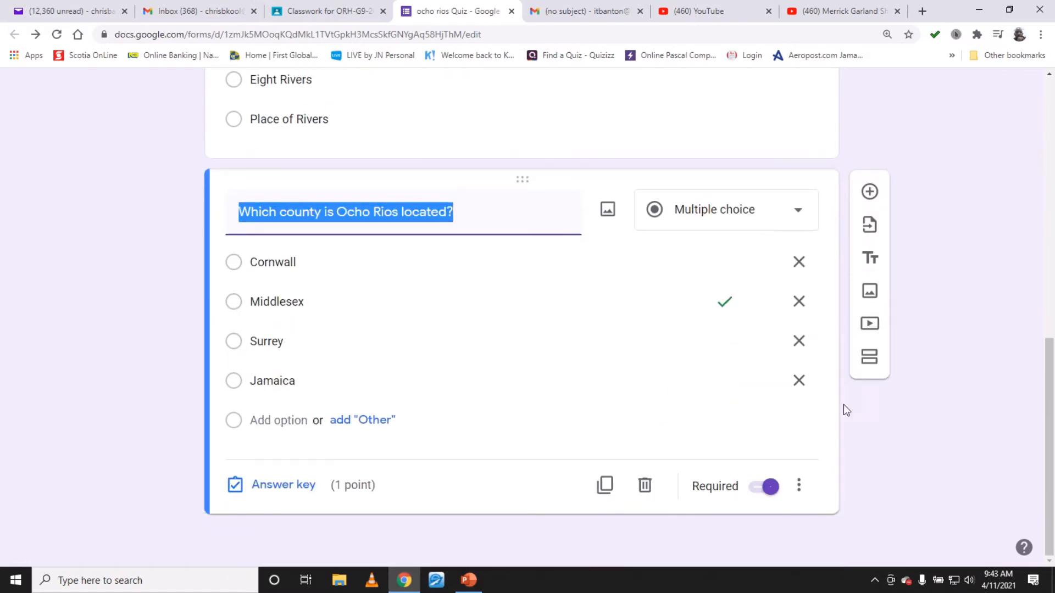
- Add a new section after the questions and title it Fill in the blanks
click(870, 358)
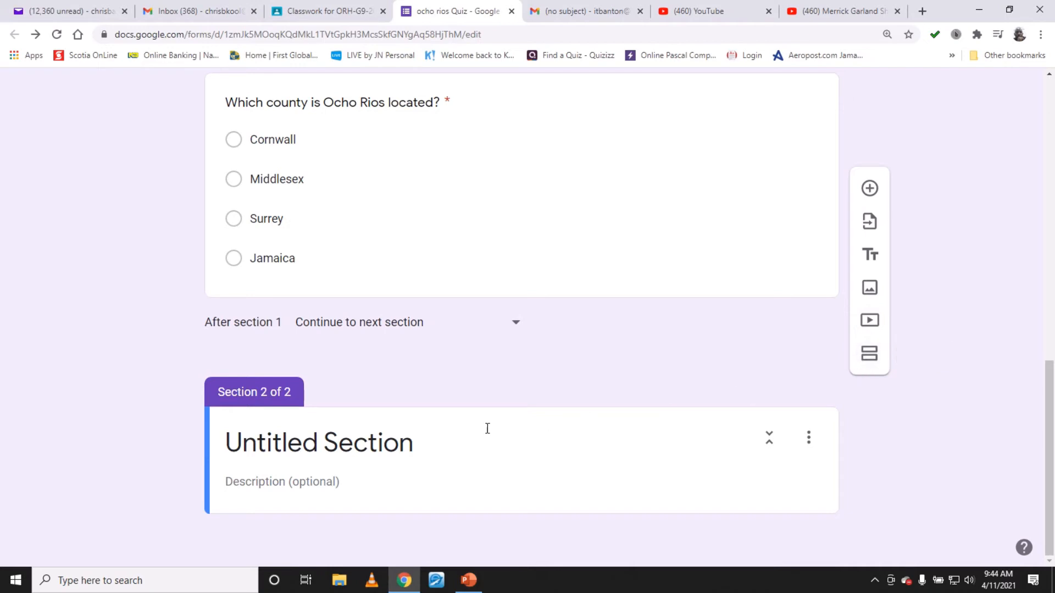
click(424, 445)
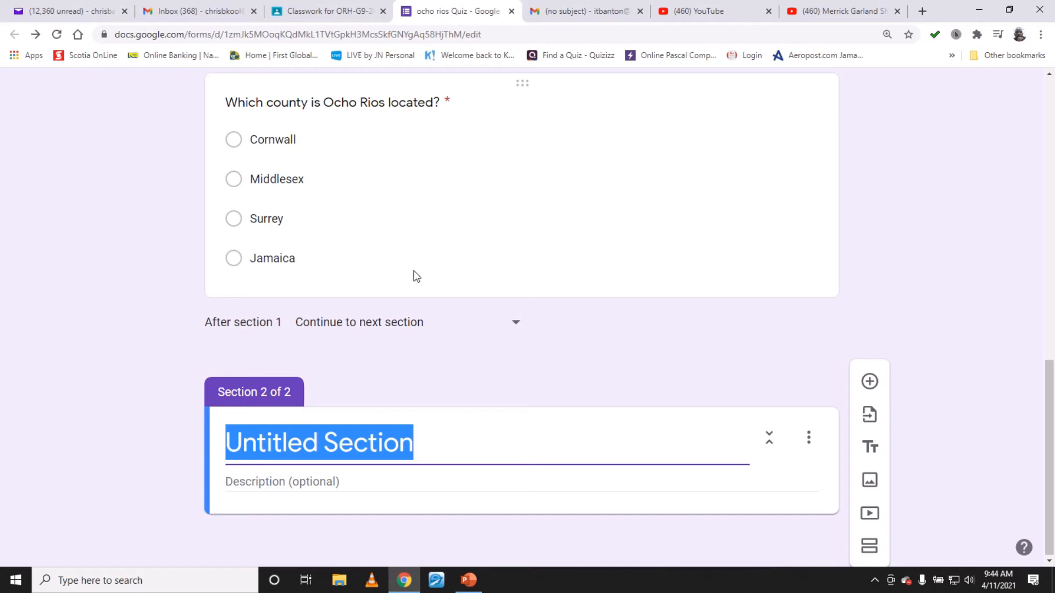
text(Fill in th )
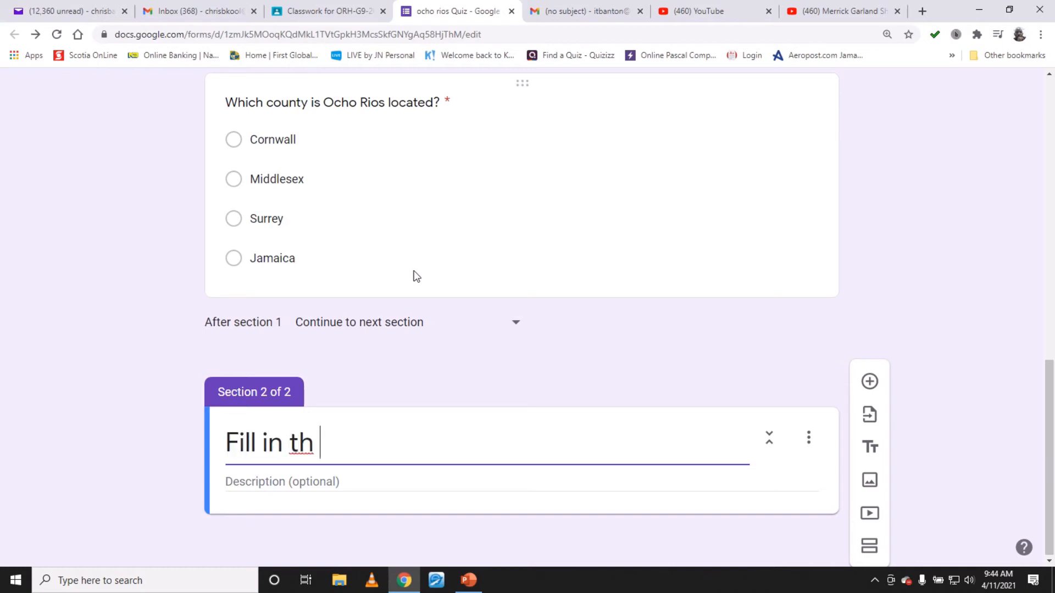
text(e blans)
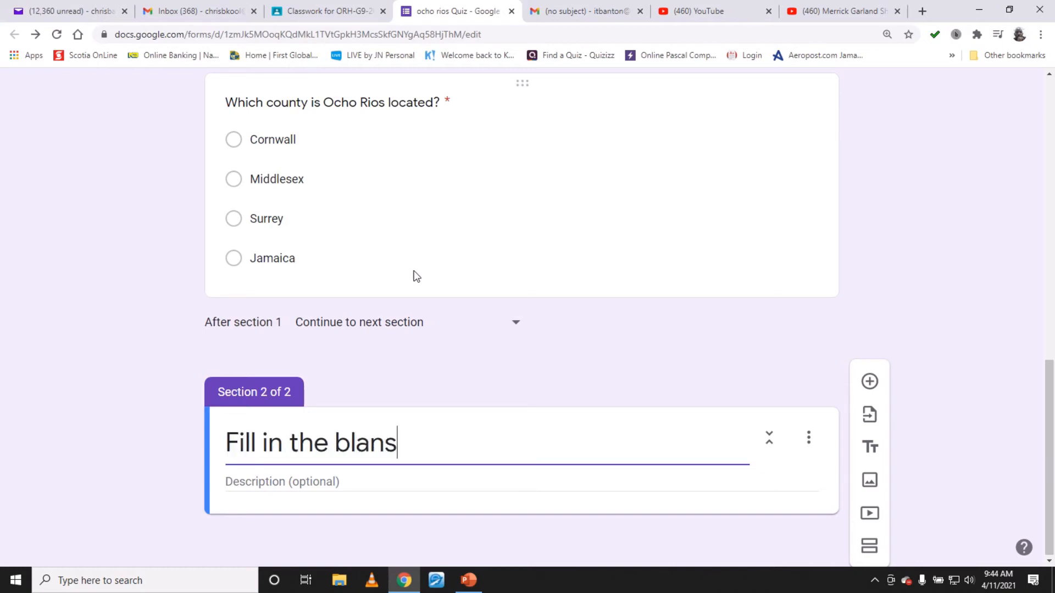
key(BackSpace)
text(ks)
- Give the section the description Use the most appropriate term to answer the questions
click(338, 481)
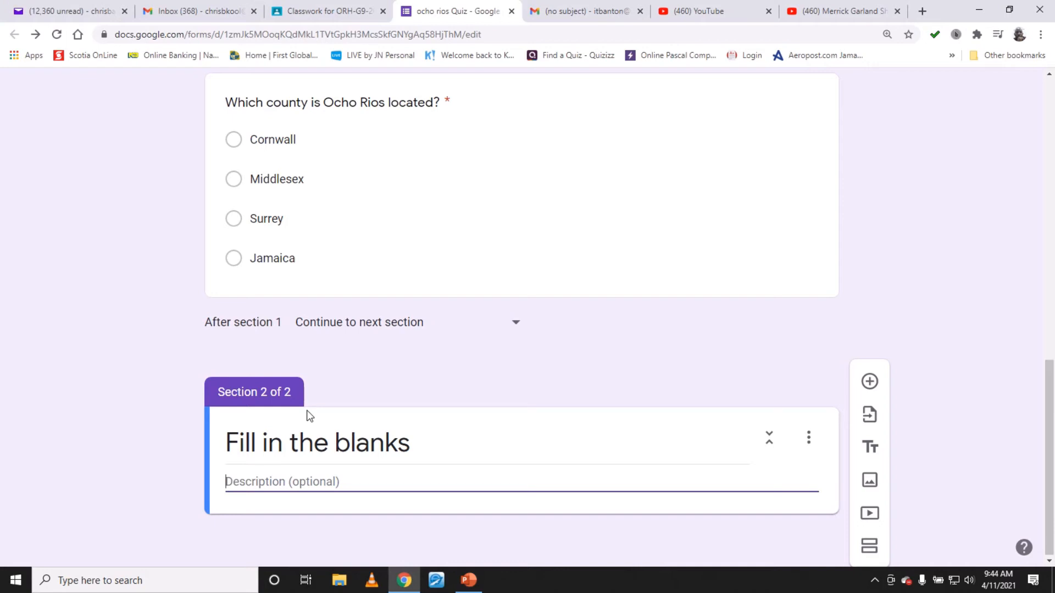
text(Use the )
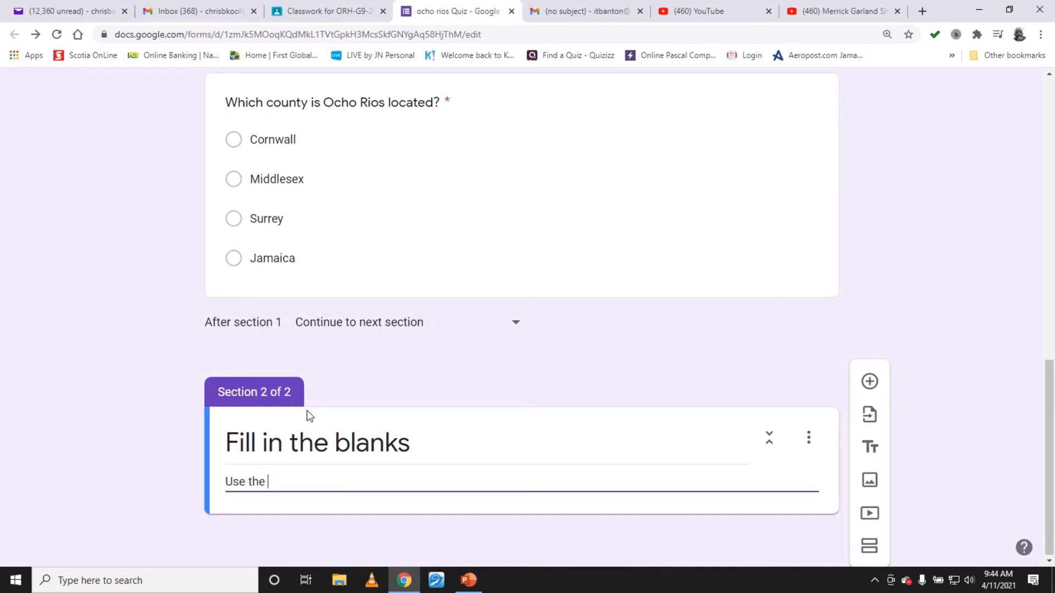
text(most appropriate termt ot a)
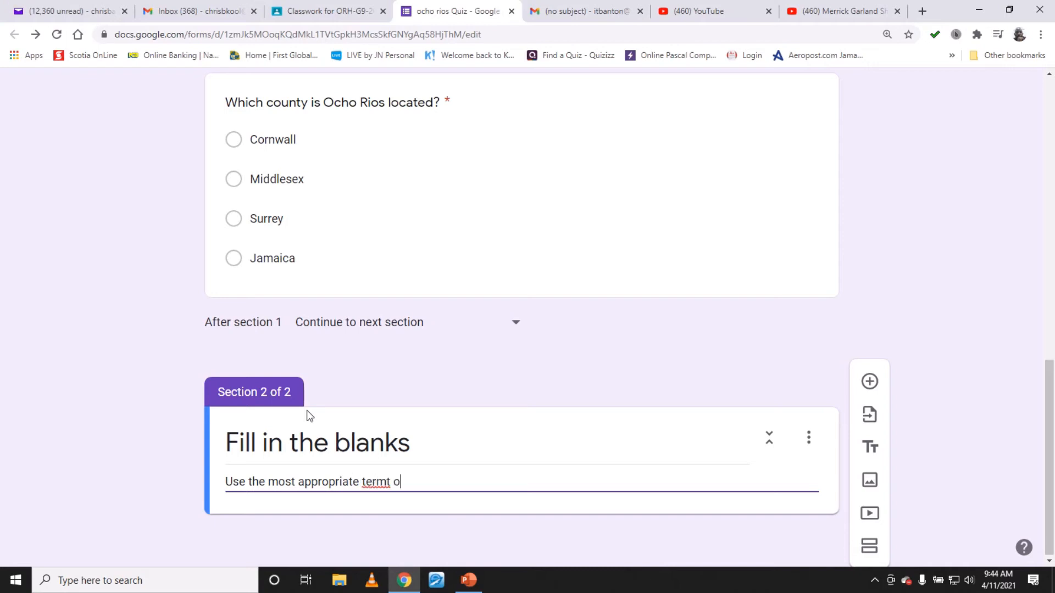
key(BackSpace)
key(BackSpace)
key(BackSpace)
key(BackSpace)
key(BackSpace)
key(BackSpace)
text(t)
text(o naswe)
key(BackSpace)
key(BackSpace)
key(BackSpace)
key(BackSpace)
key(BackSpace)
text(anw)
key(BackSpace)
text(swer the qeu)
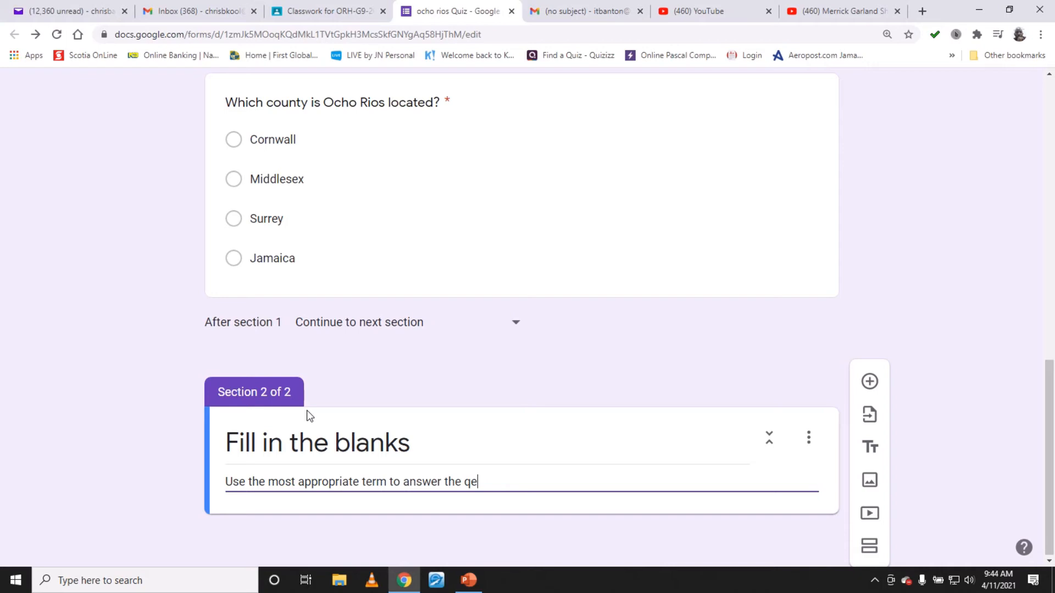
text(uestions.)
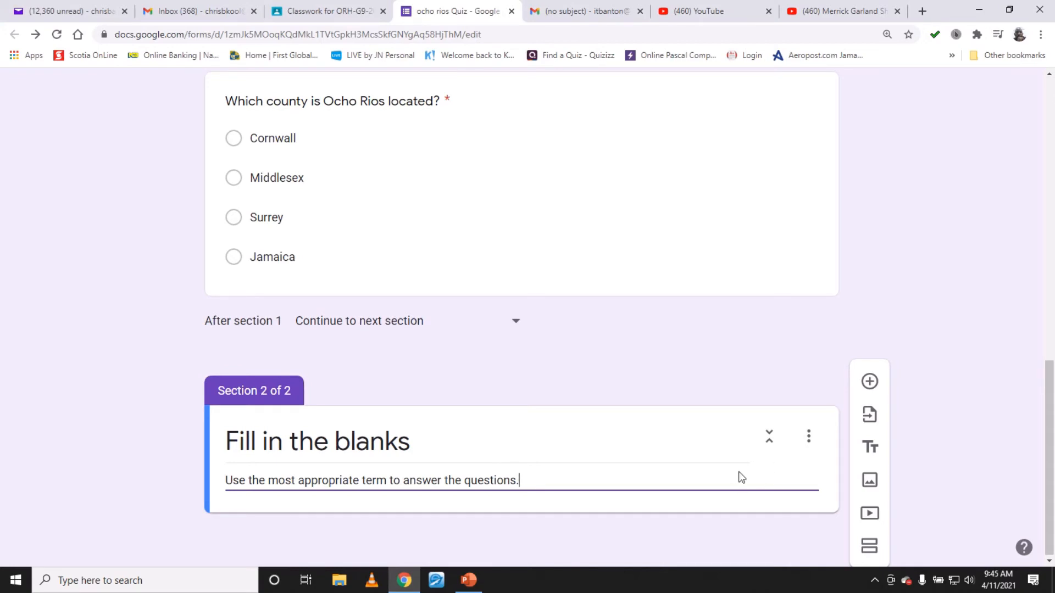
- Add a new question to the section, change its type to Short answer, and start editing its question text
click(870, 385)
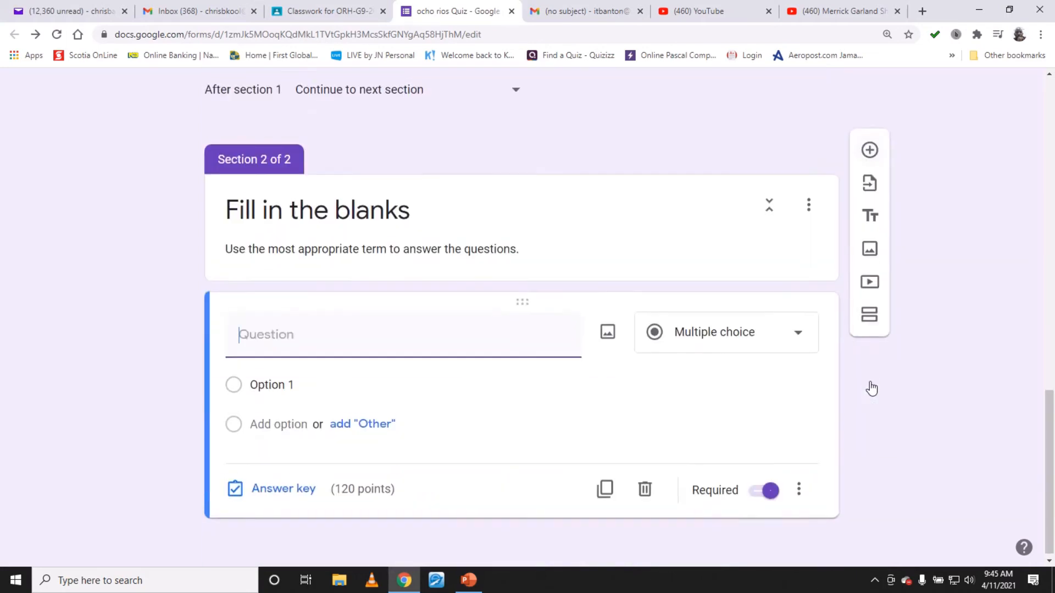
click(798, 341)
click(712, 125)
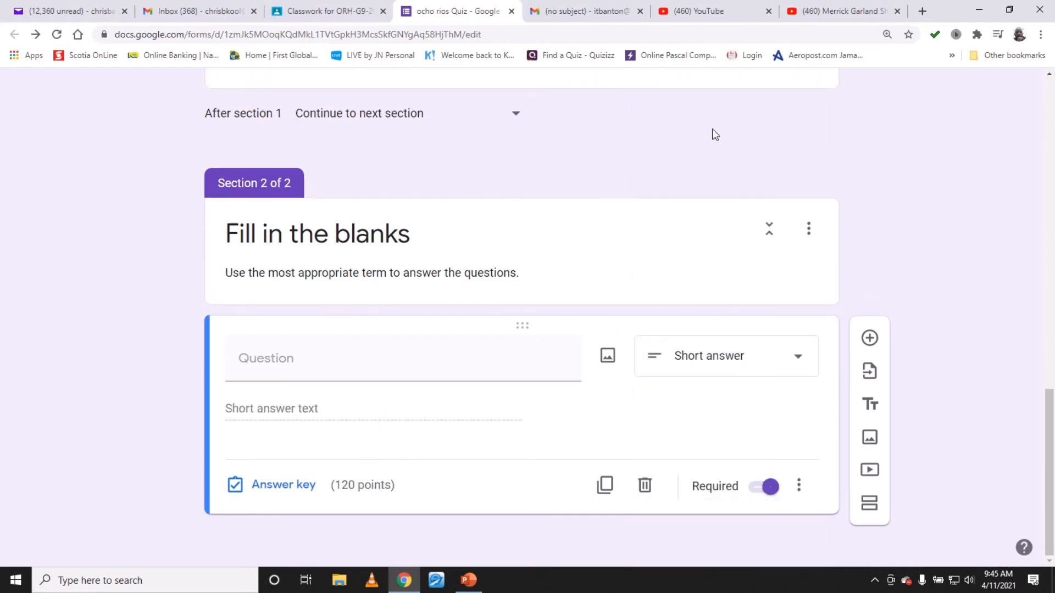
click(460, 371)
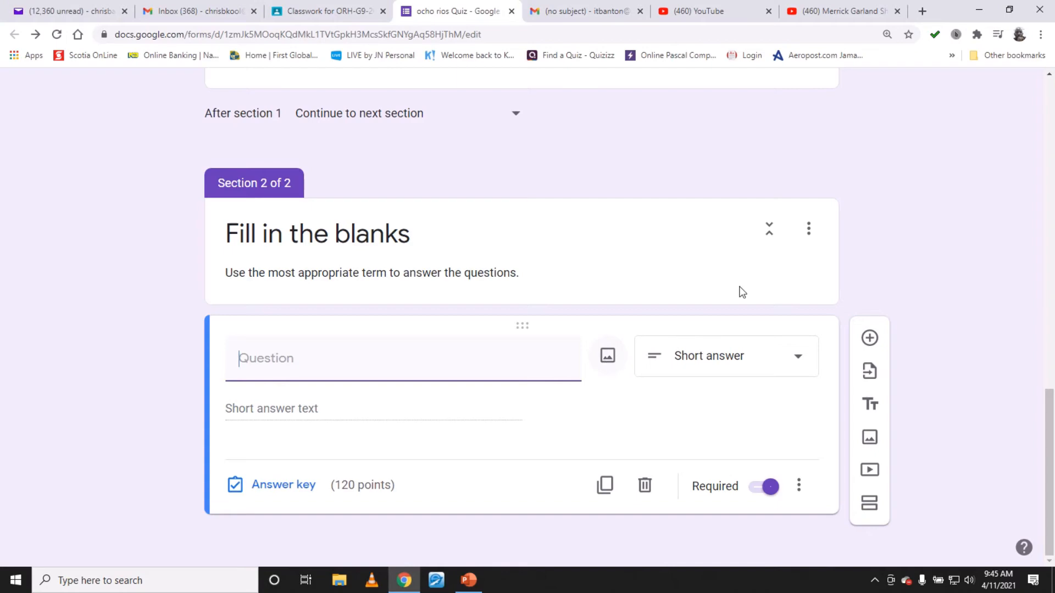
- Open a new browser tab and search Google for pictures of ocho rios jamaica
click(922, 11)
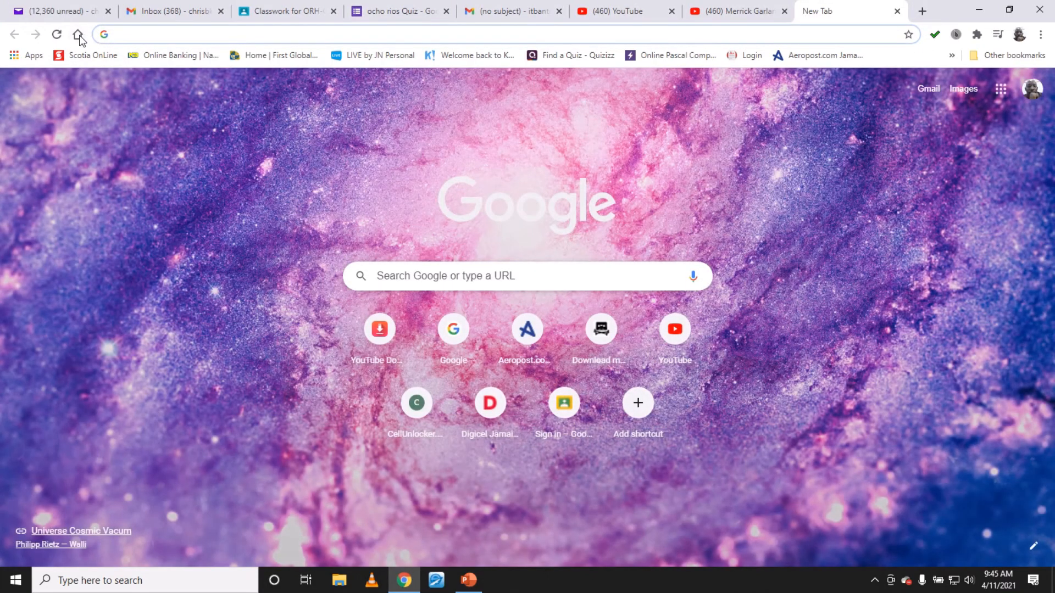
click(77, 34)
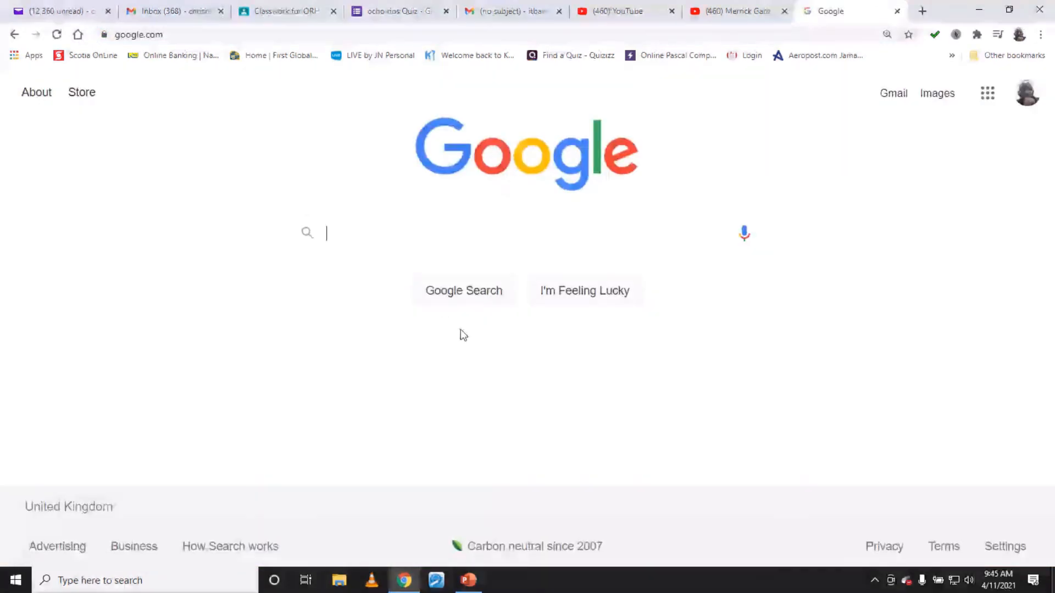
text(image of )
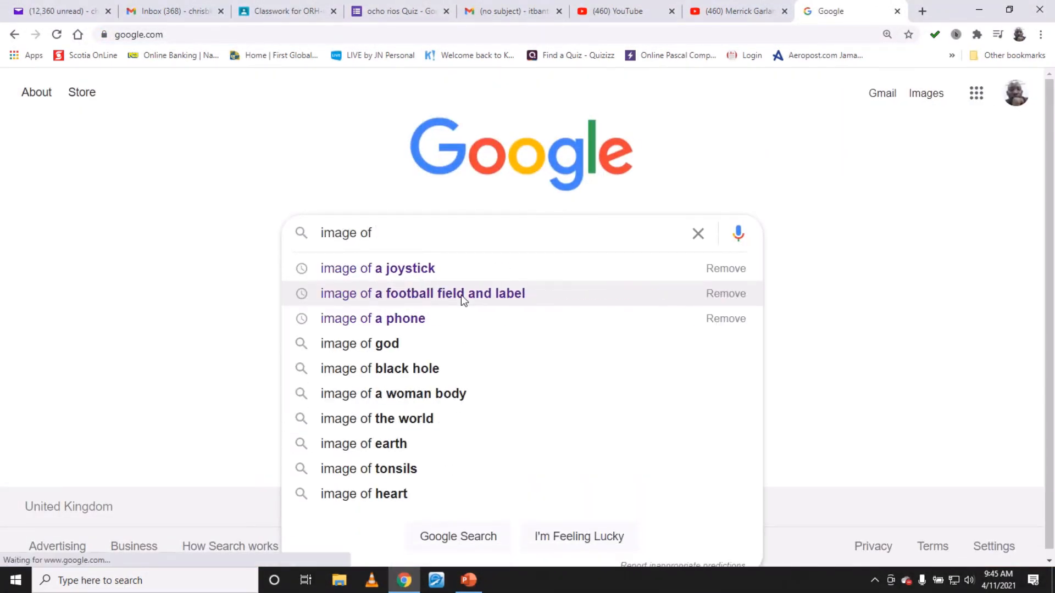
text(ocho rios)
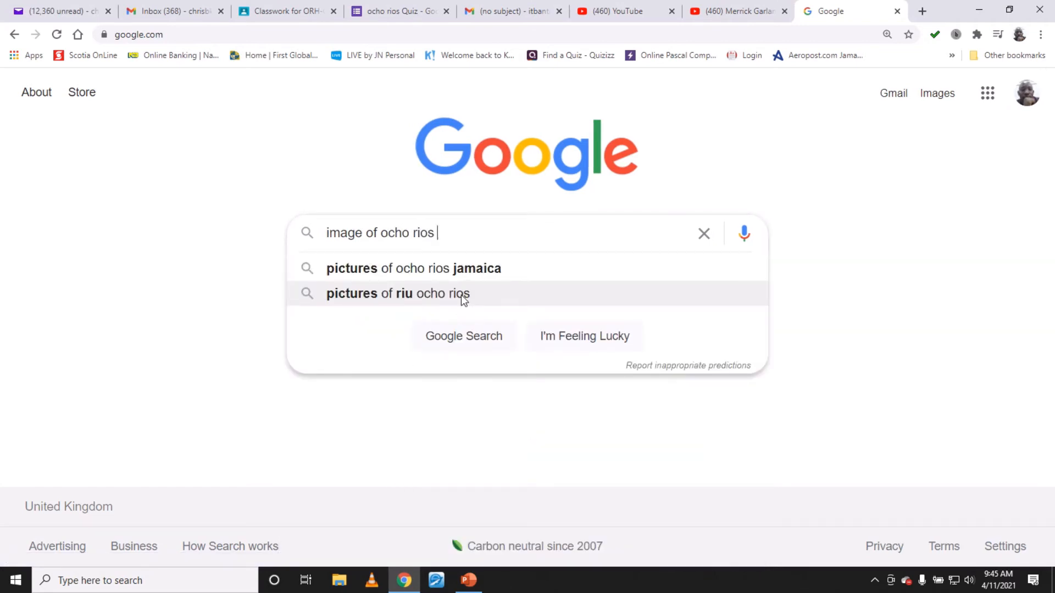
click(476, 274)
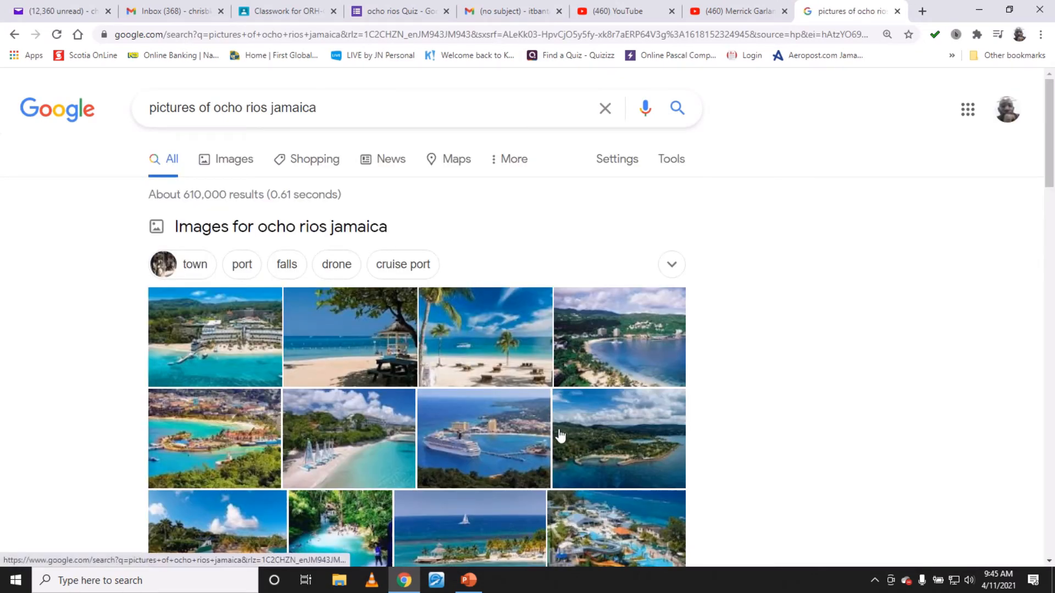
- Browse the Ocho Rios image results and open the palm-lined beach photo in the preview
scroll(541, 425, down, 2)
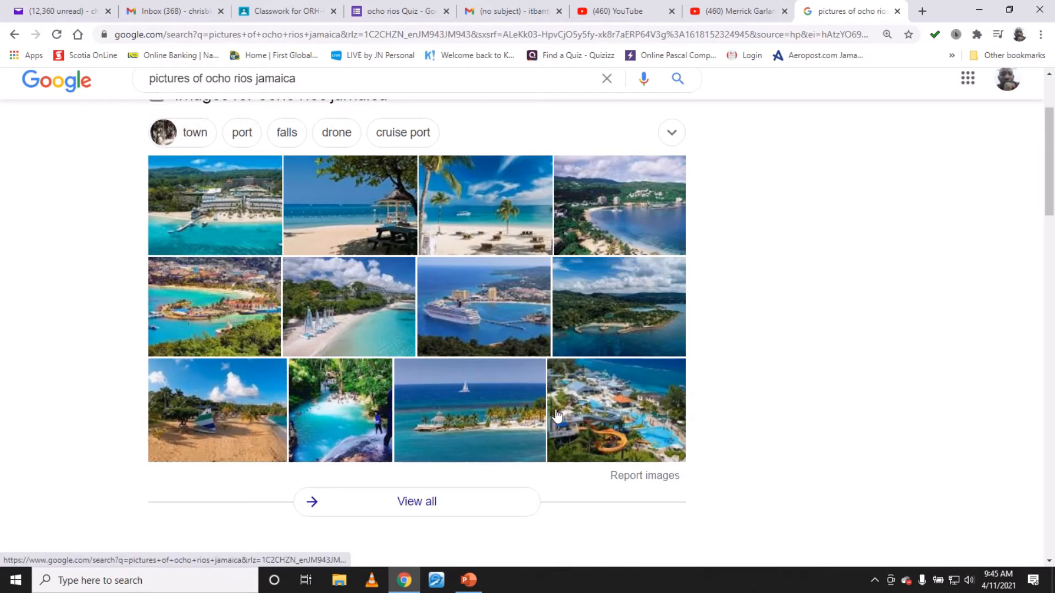
scroll(556, 416, down, 2)
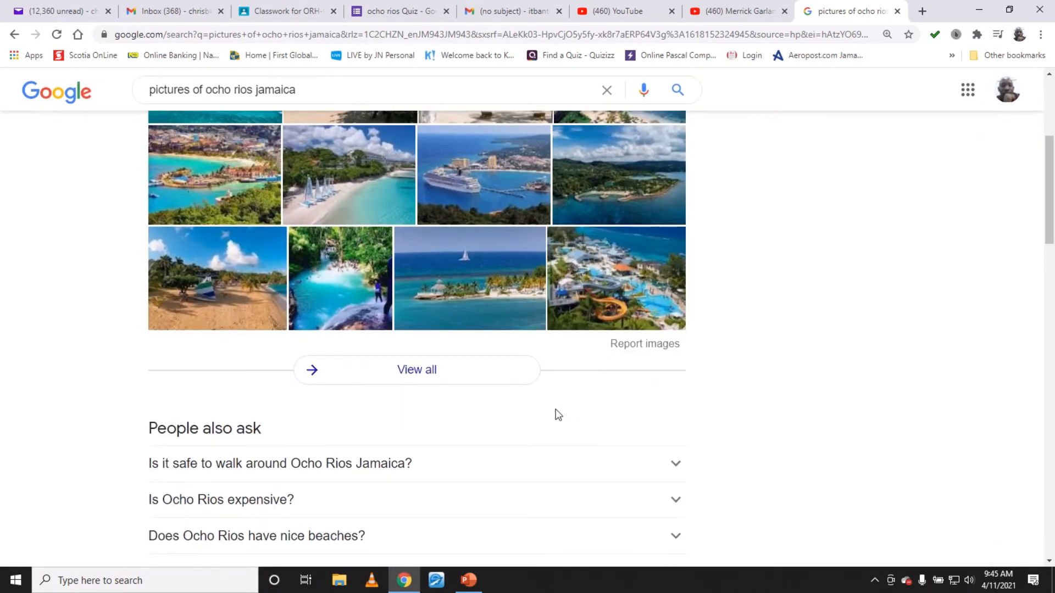
scroll(557, 415, up, 3)
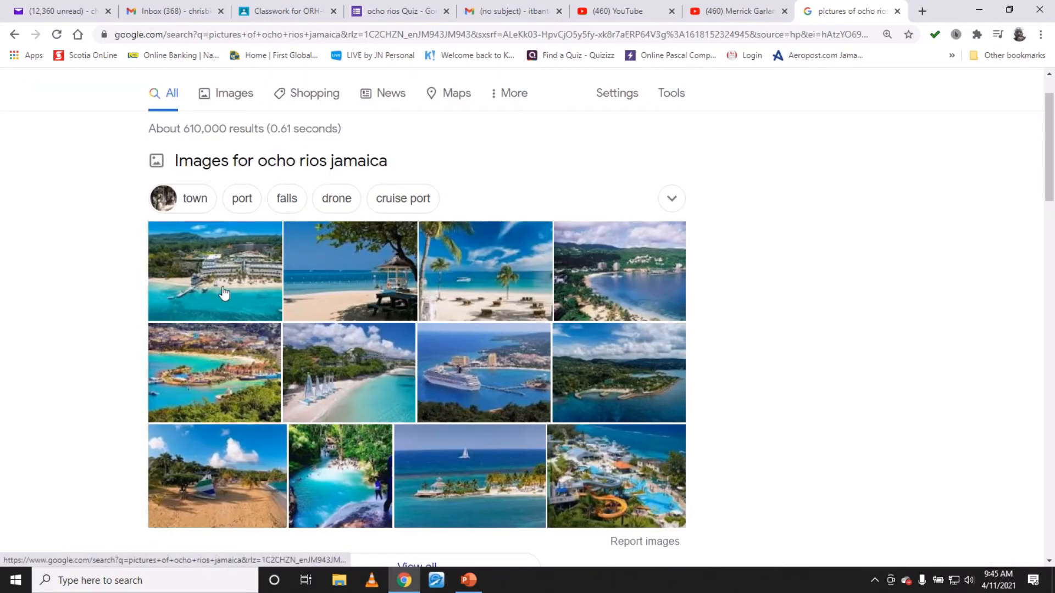
click(248, 281)
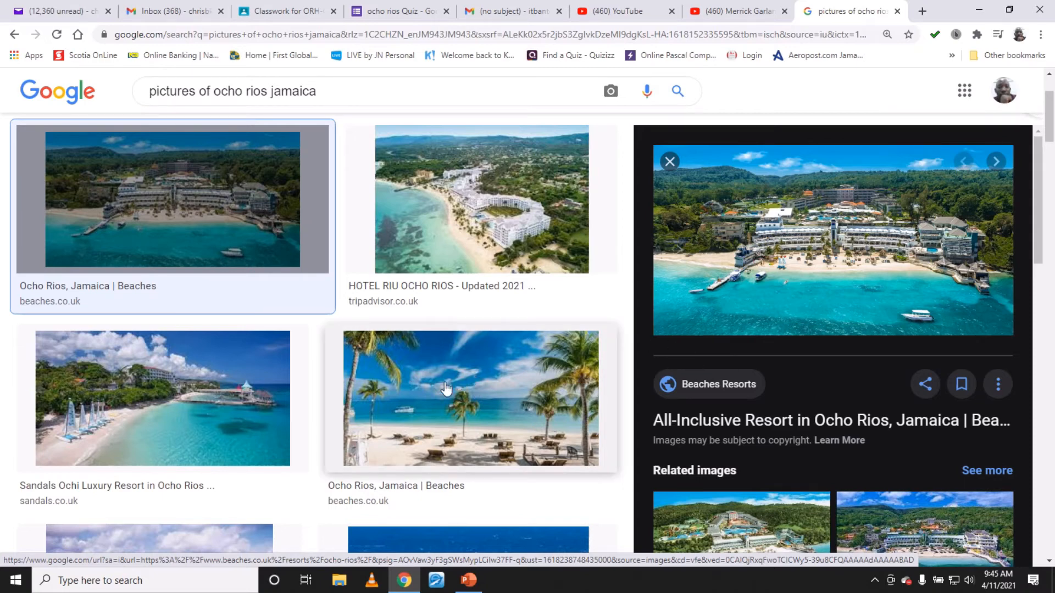
click(486, 408)
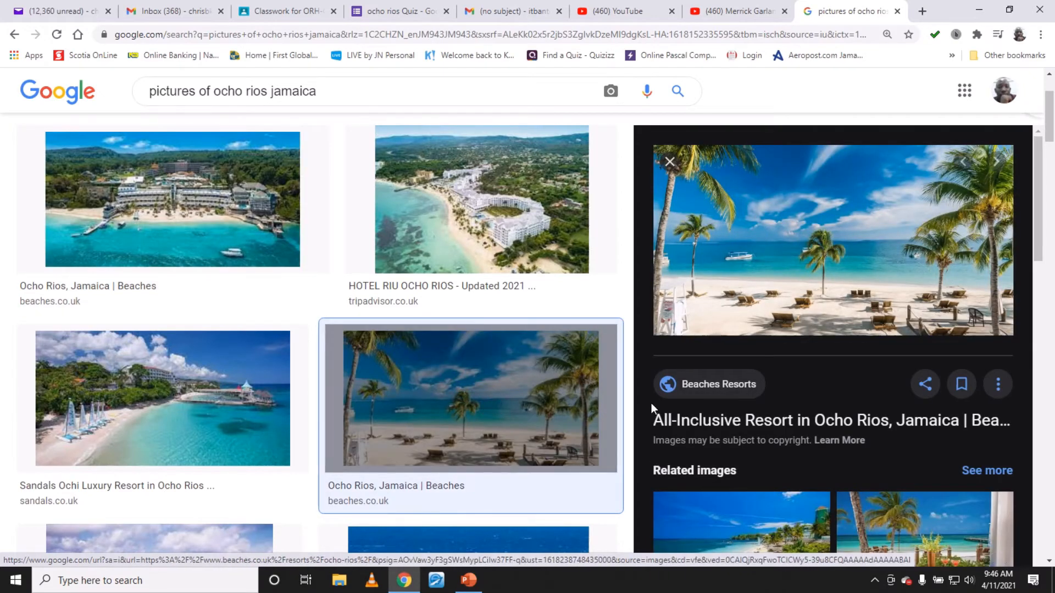
- Save the beach image to the Desktop with the file name Ocho rios
right_click(746, 215)
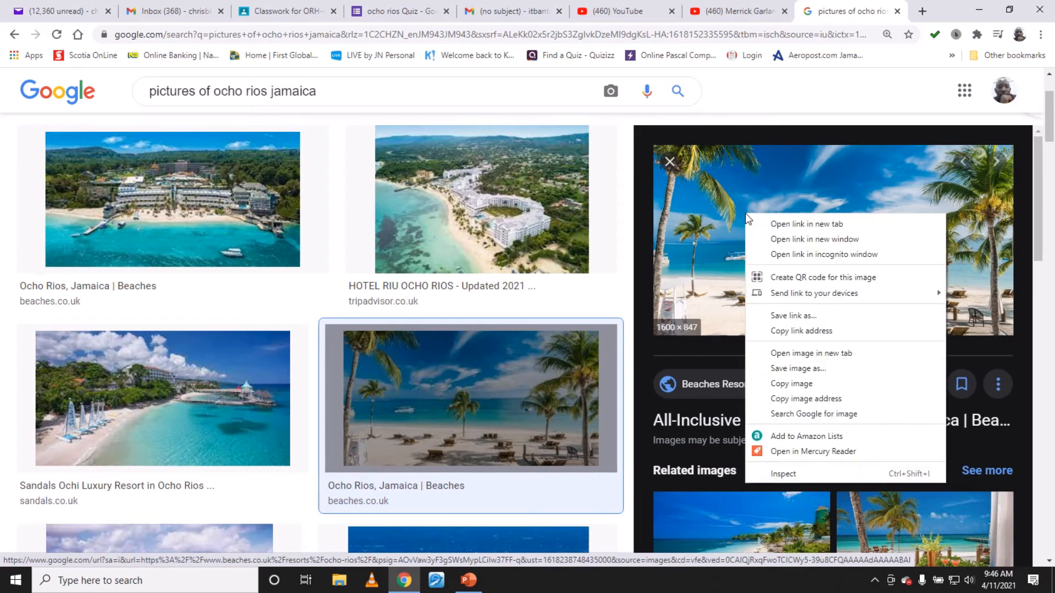
click(820, 371)
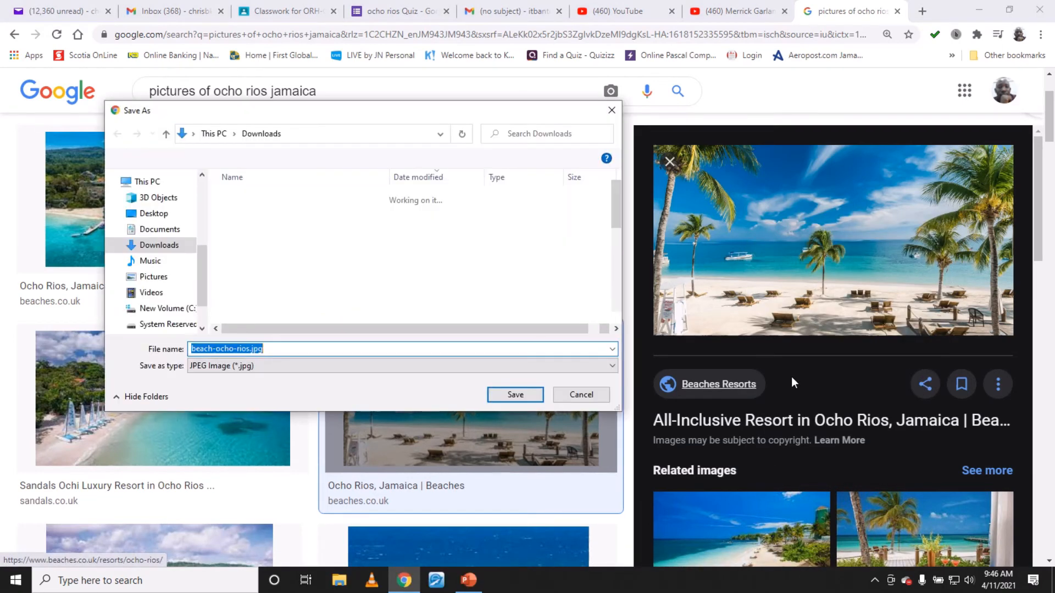
click(154, 214)
click(337, 348)
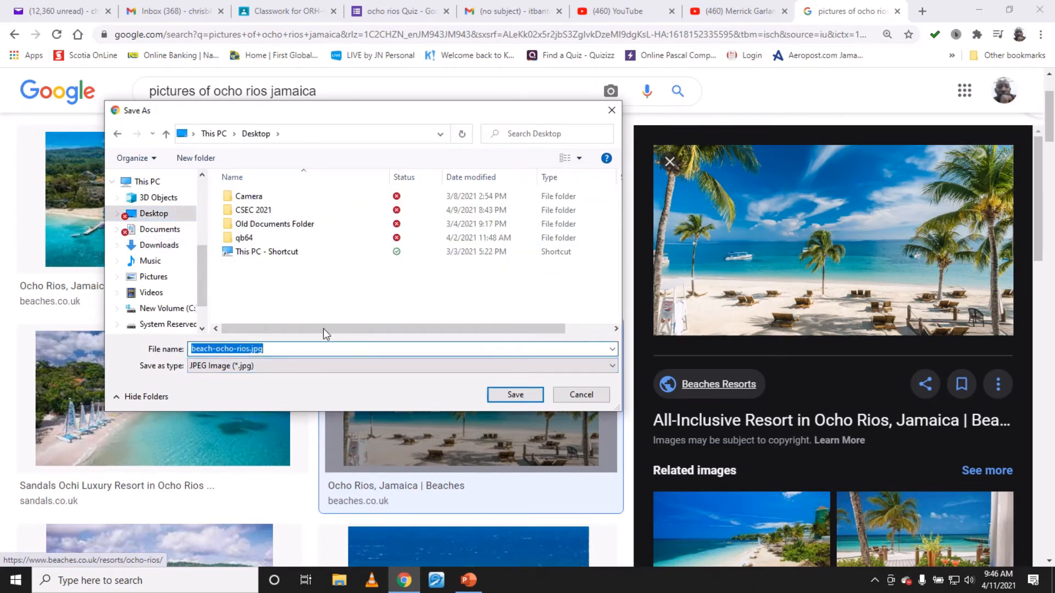
text(Ocho ro)
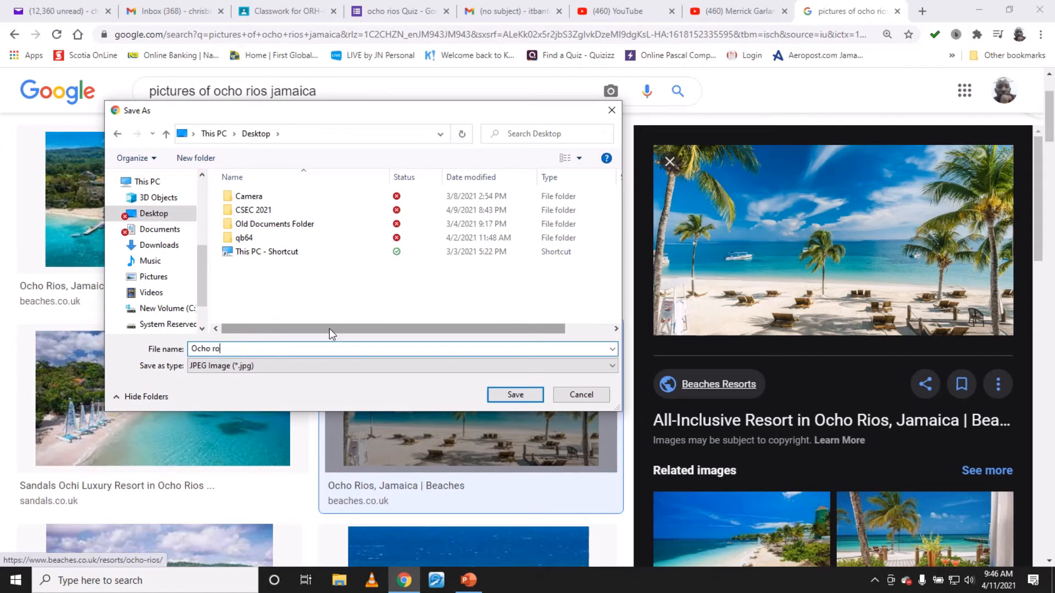
key(BackSpace)
text(i)
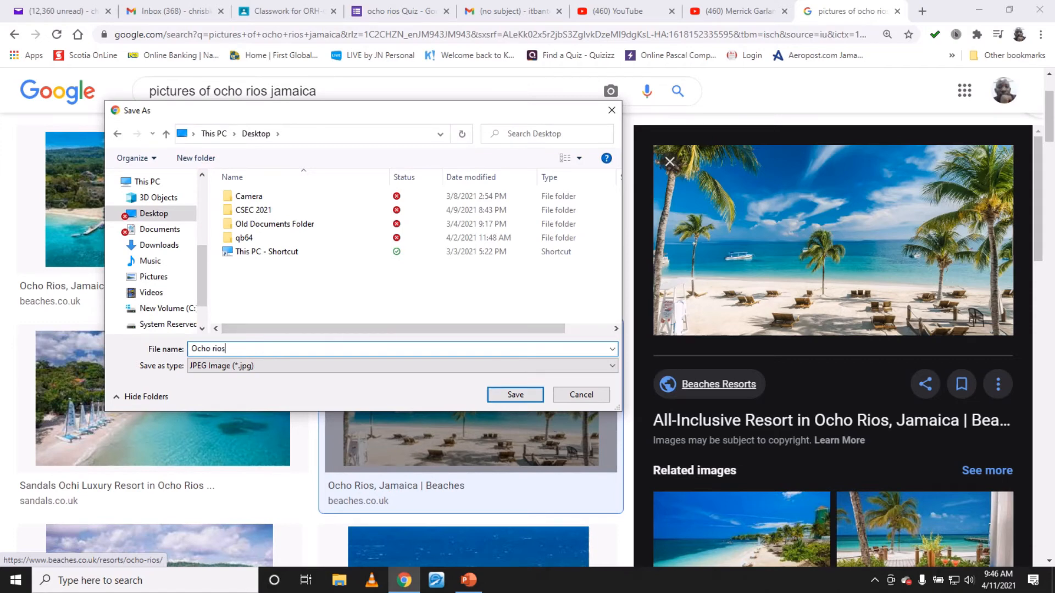
text(os)
key(Return)
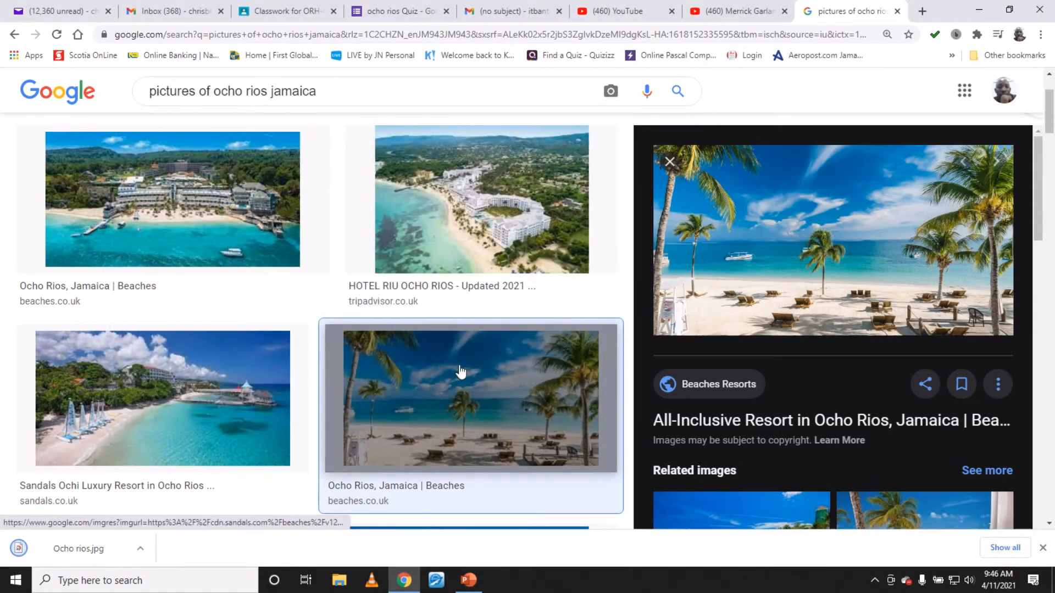
- Return to the quiz form and upload the Ocho rios.jpg image from the Desktop into the short-answer question
click(897, 11)
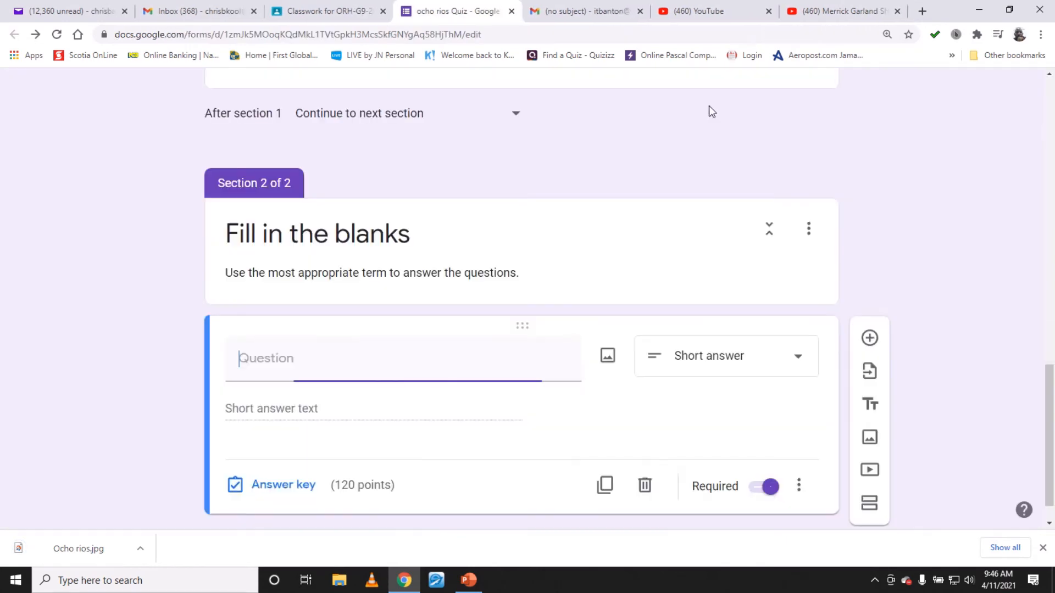
click(607, 357)
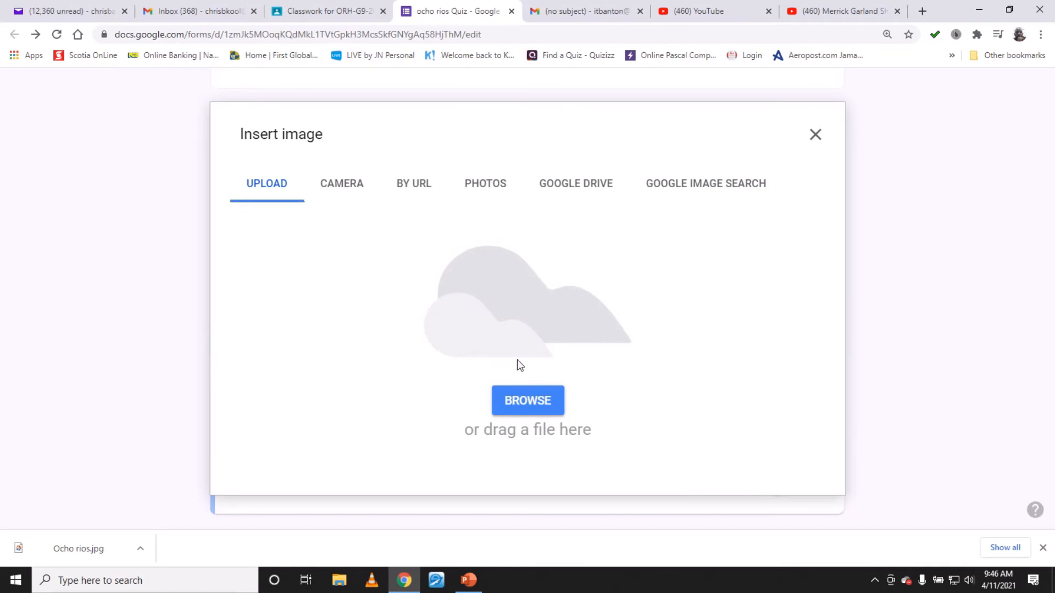
click(524, 401)
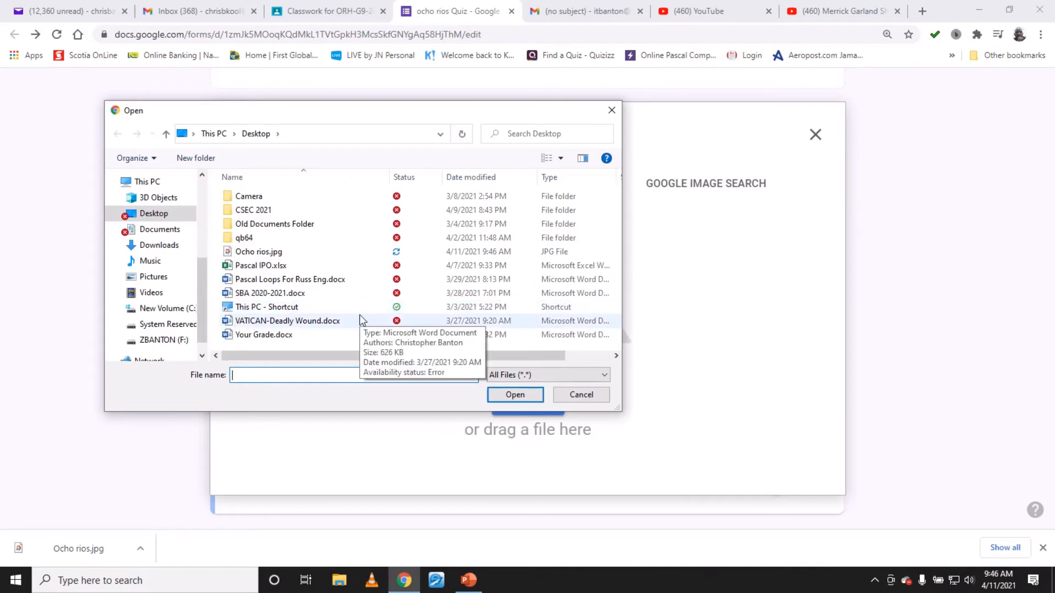
click(279, 254)
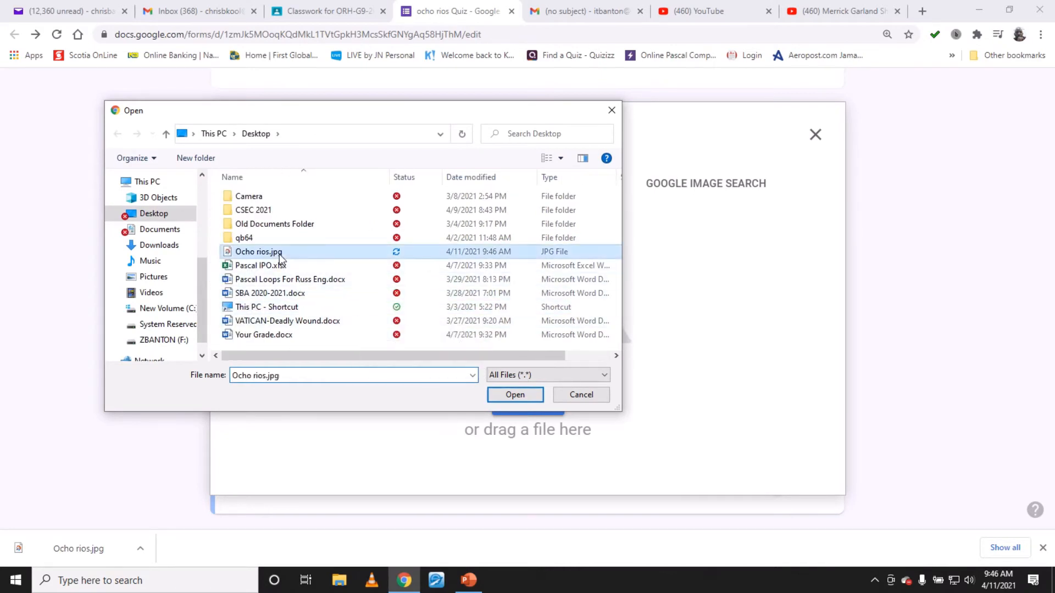
click(511, 395)
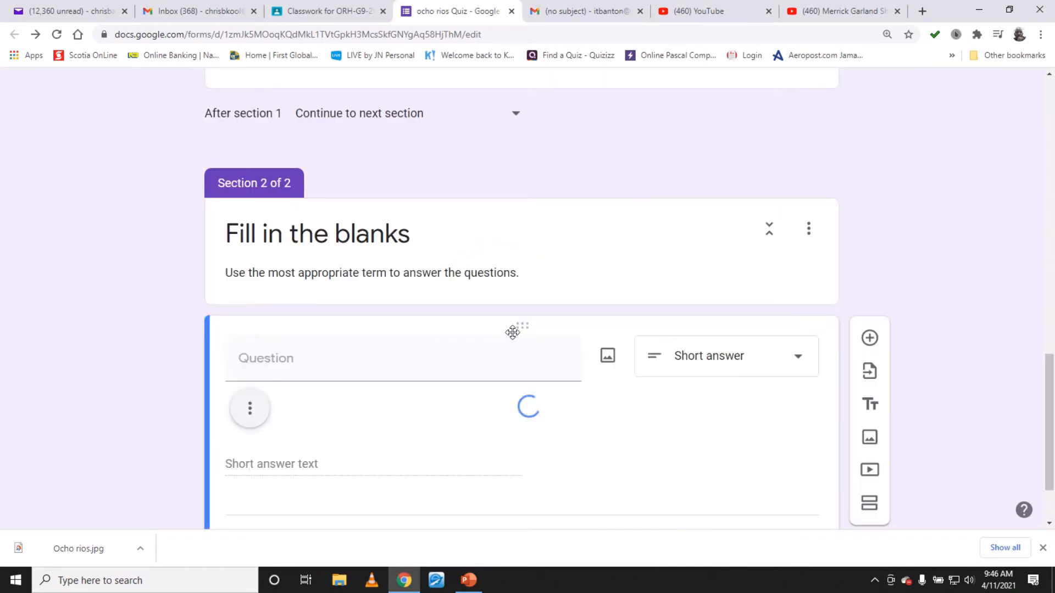
- Resize the inserted beach image smaller, to about half the question's width
scroll(540, 371, down, 6)
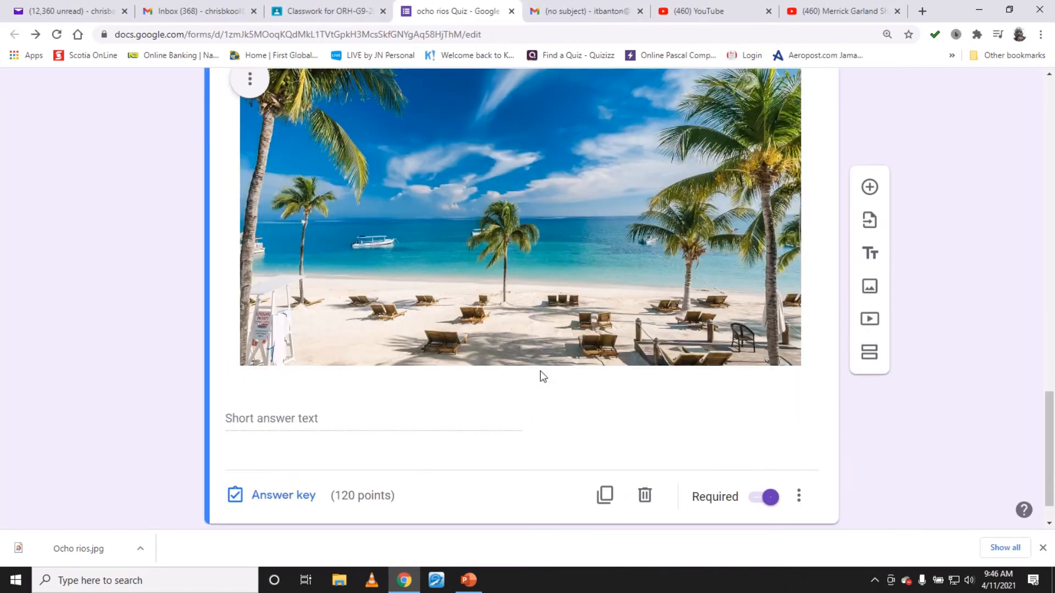
click(592, 278)
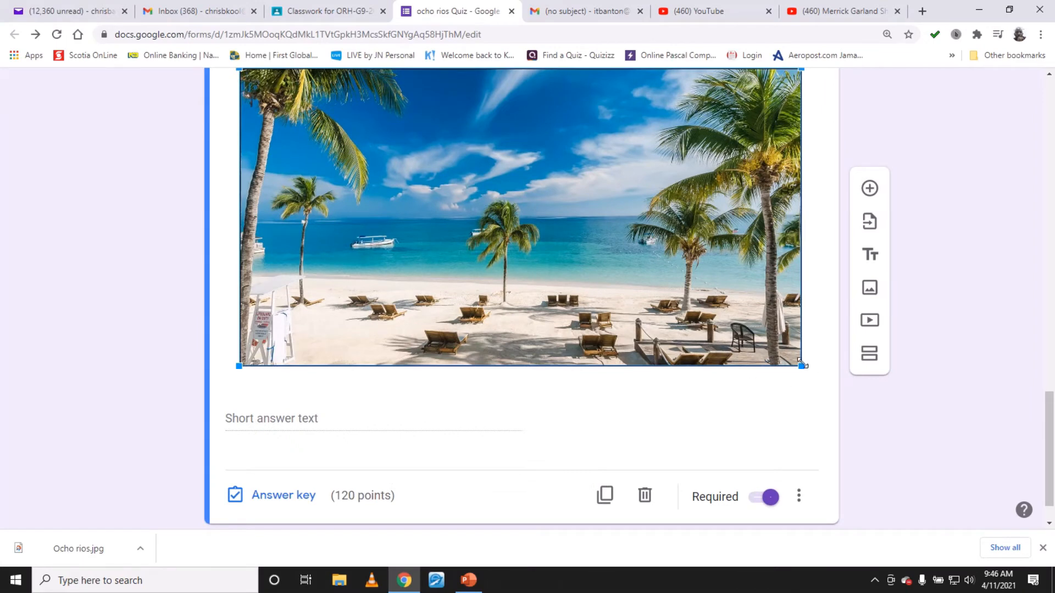
scroll(506, 299, up, 2)
scroll(516, 321, down, 2)
drag(802, 368, 613, 256)
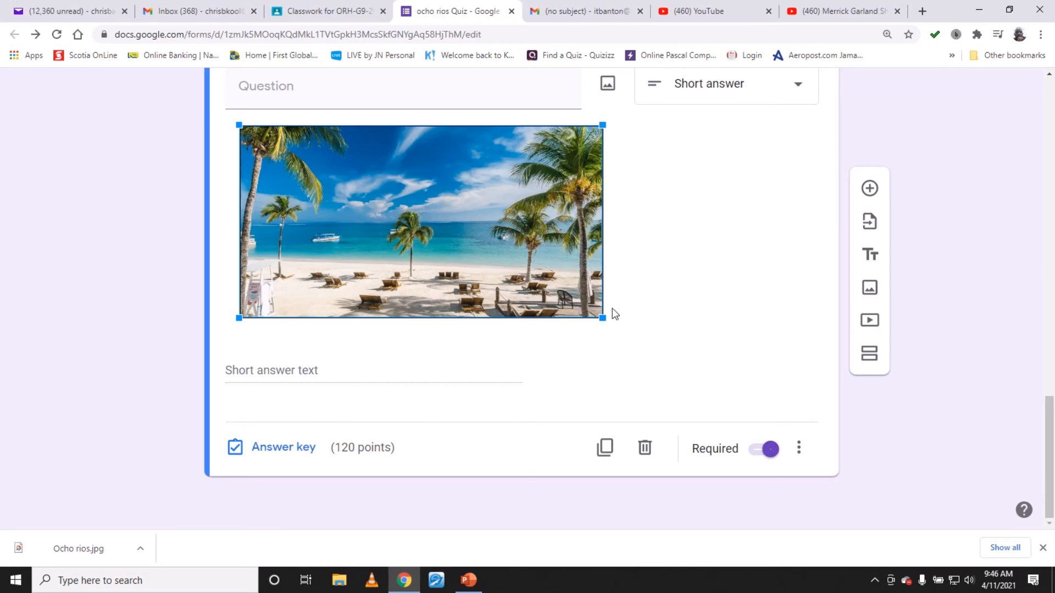
drag(602, 318, 544, 285)
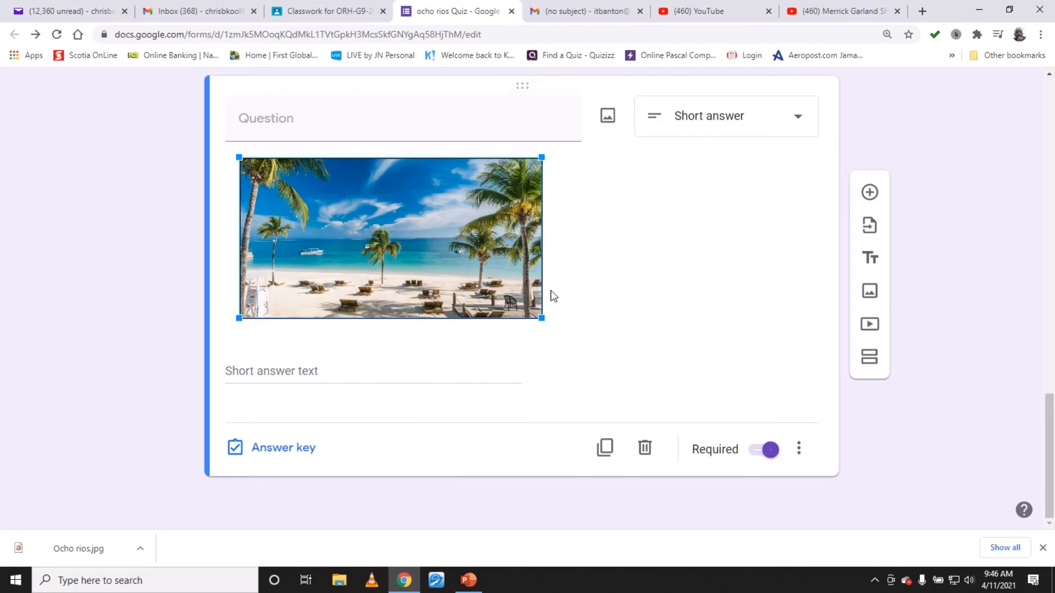
- Enter the question text Which beach is this? above the image
scroll(396, 356, up, 3)
click(327, 254)
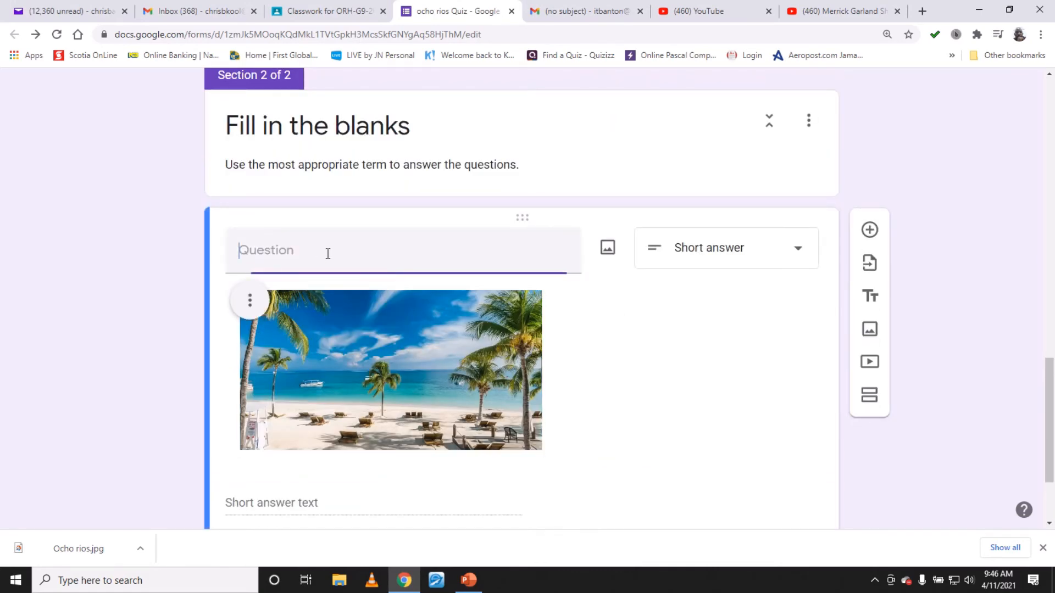
text(Whic)
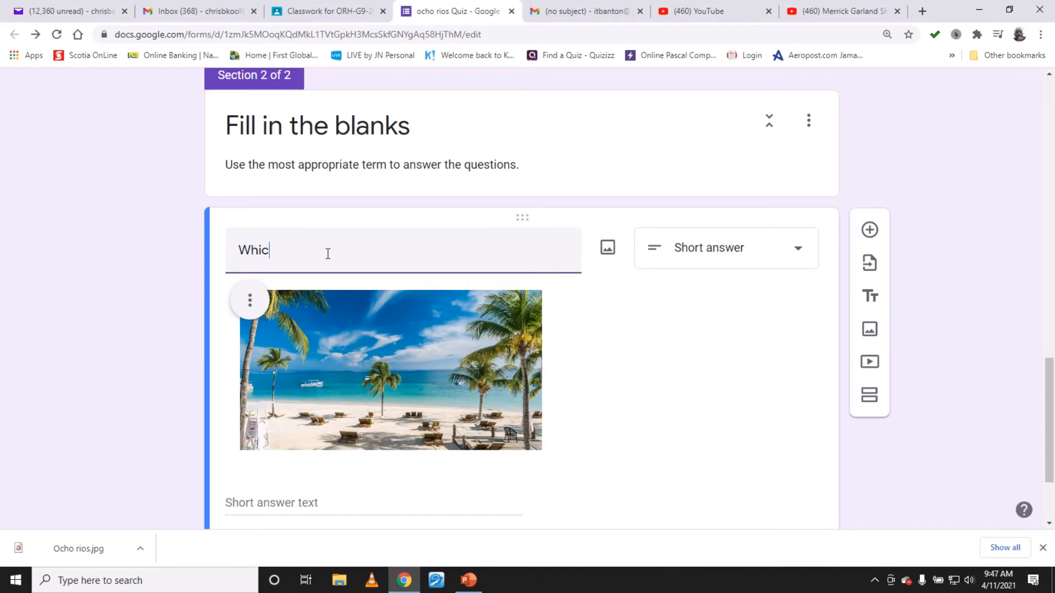
text(h Beach)
key(BackSpace)
key(BackSpace)
key(BackSpace)
key(BackSpace)
key(BackSpace)
key(BackSpace)
text(beach is this?)
- Open the question's answer key and set its value to 1 point
scroll(355, 355, down, 2)
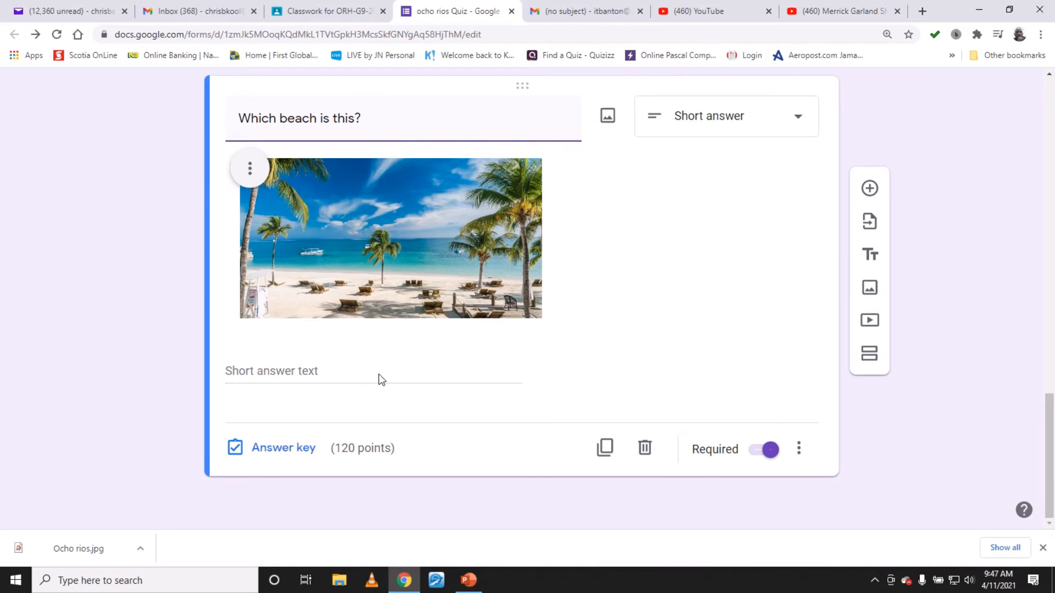
click(295, 455)
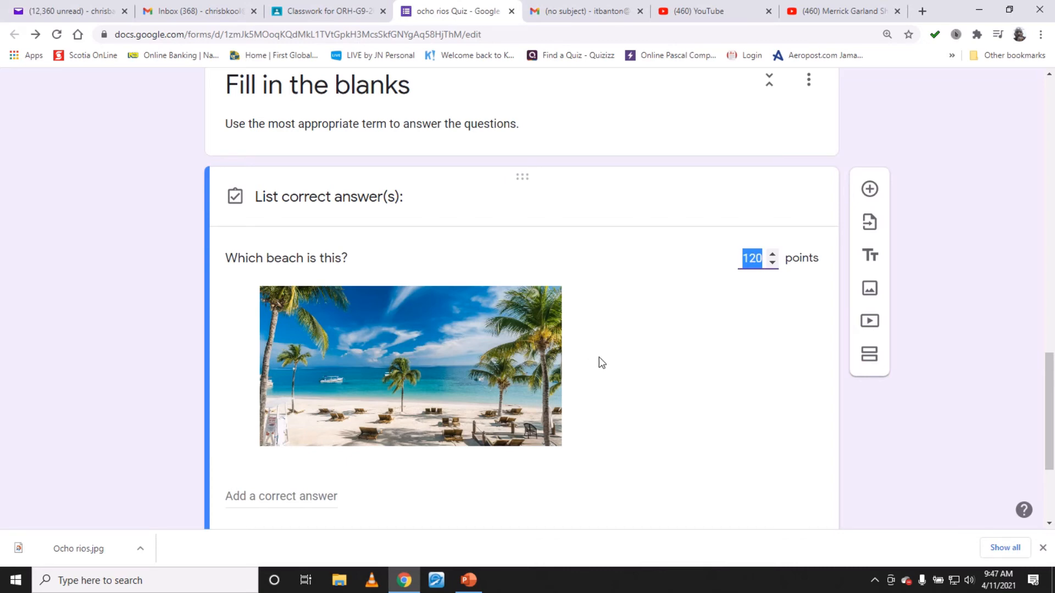
text(1)
scroll(385, 434, down, 3)
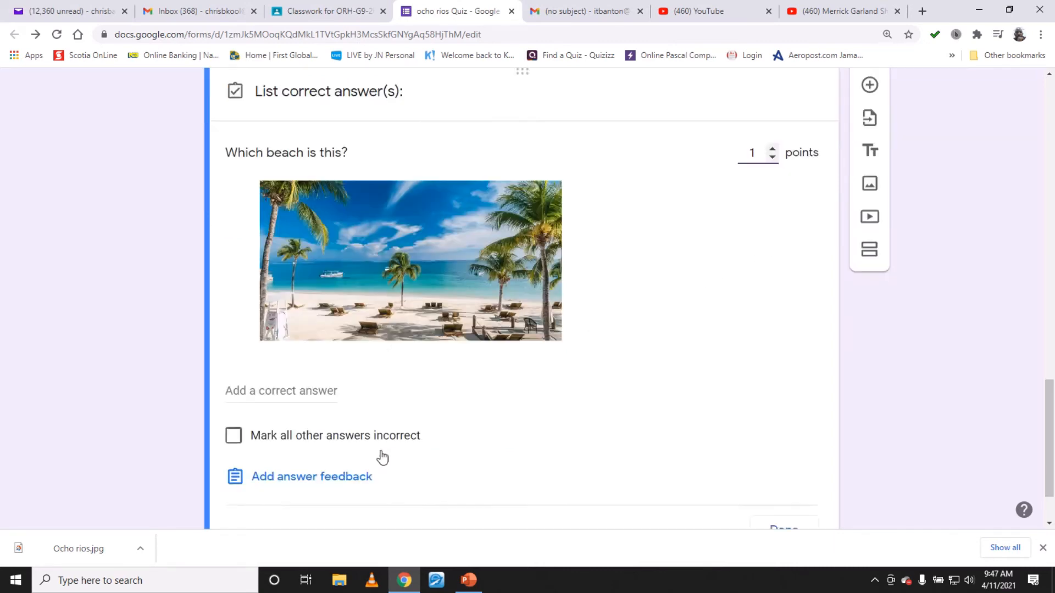
- Add Ocho Rios and ocho rios as correct answers
click(318, 317)
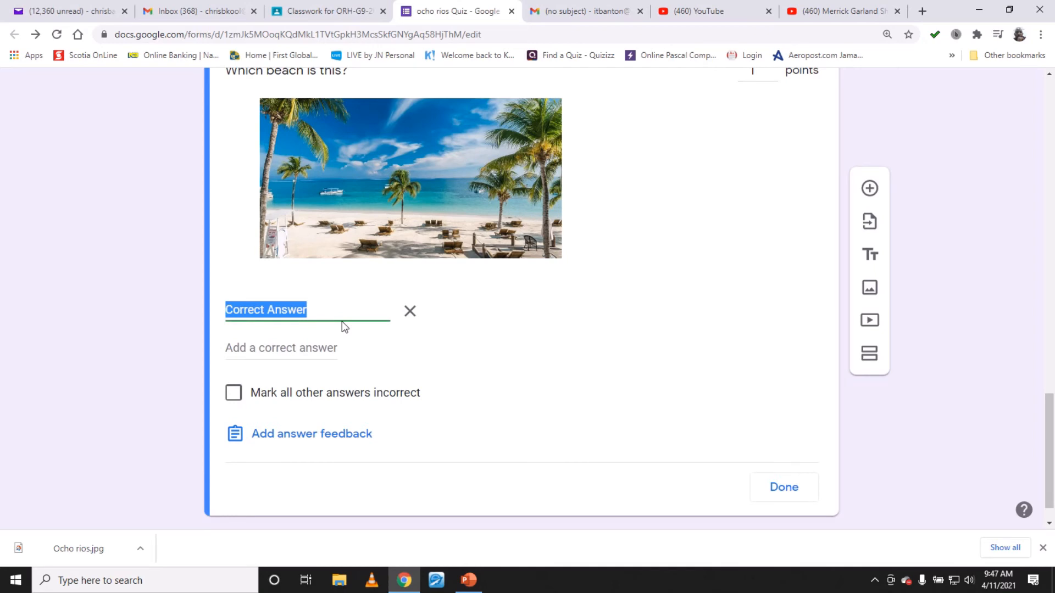
text(Ocho Rios)
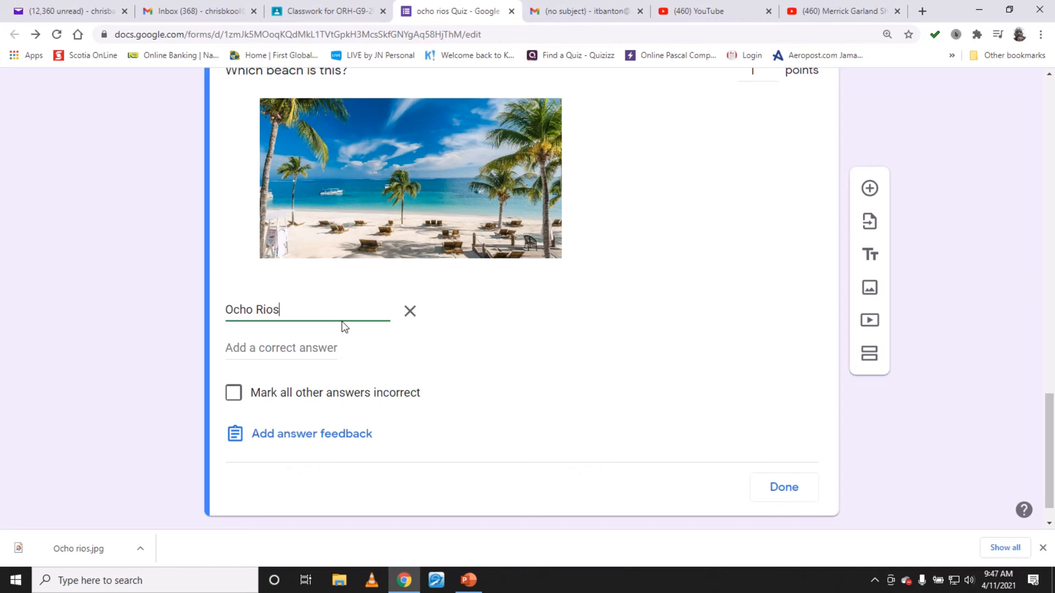
key(Return)
text(oco)
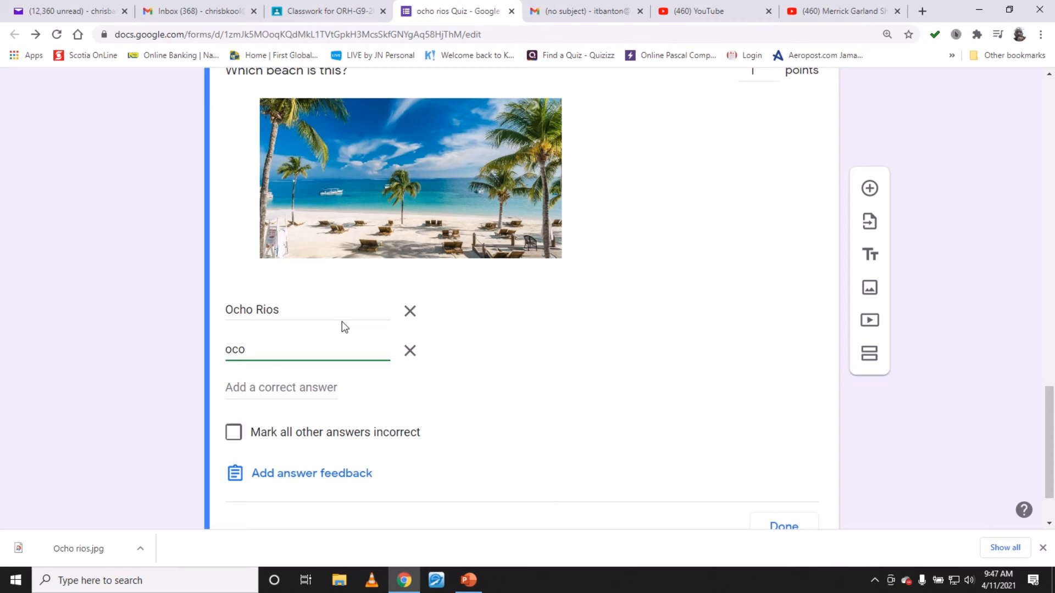
key(BackSpace)
text(ho ro)
key(BackSpace)
text(ios)
key(Return)
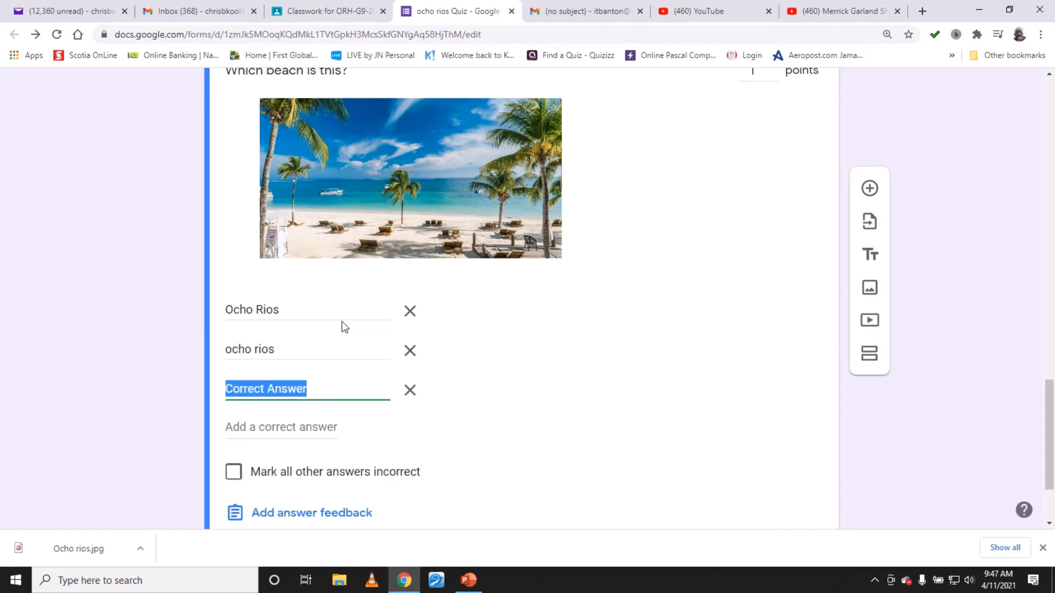
- Add OCHO RIOS as a third correct answer
text(R)
key(BackSpace)
text(C)
key(BackSpace)
text(OCHO)
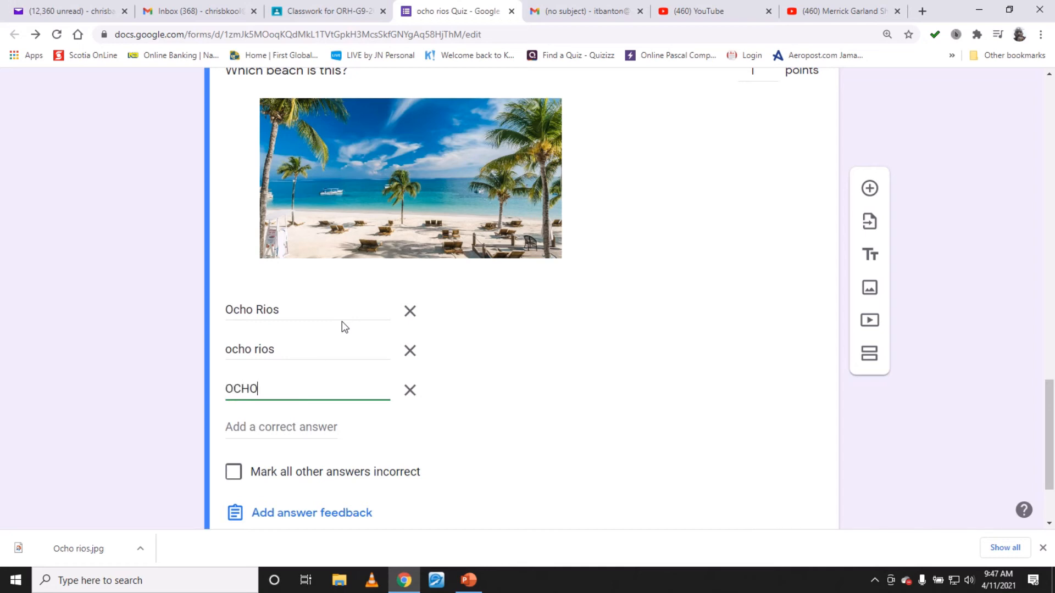
key(BackSpace)
text(O RIOS)
key(BackSpace)
text(OS)
triple_click(258, 311)
click(257, 312)
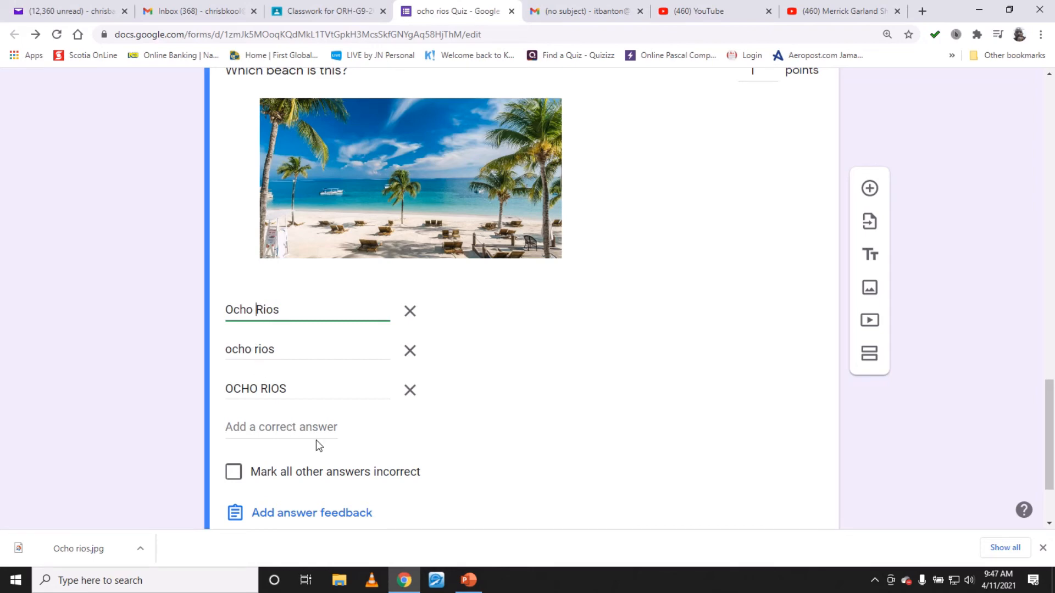
- Append a new line Use only lower case to the Fill in the blanks section description
scroll(316, 440, up, 3)
scroll(321, 446, up, 1)
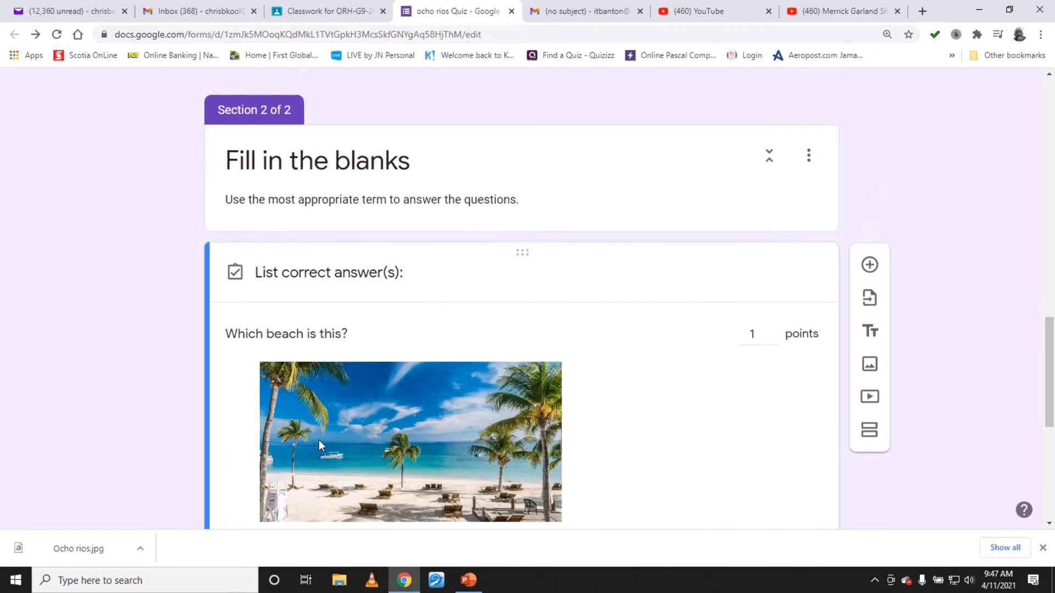
click(536, 202)
click(536, 202)
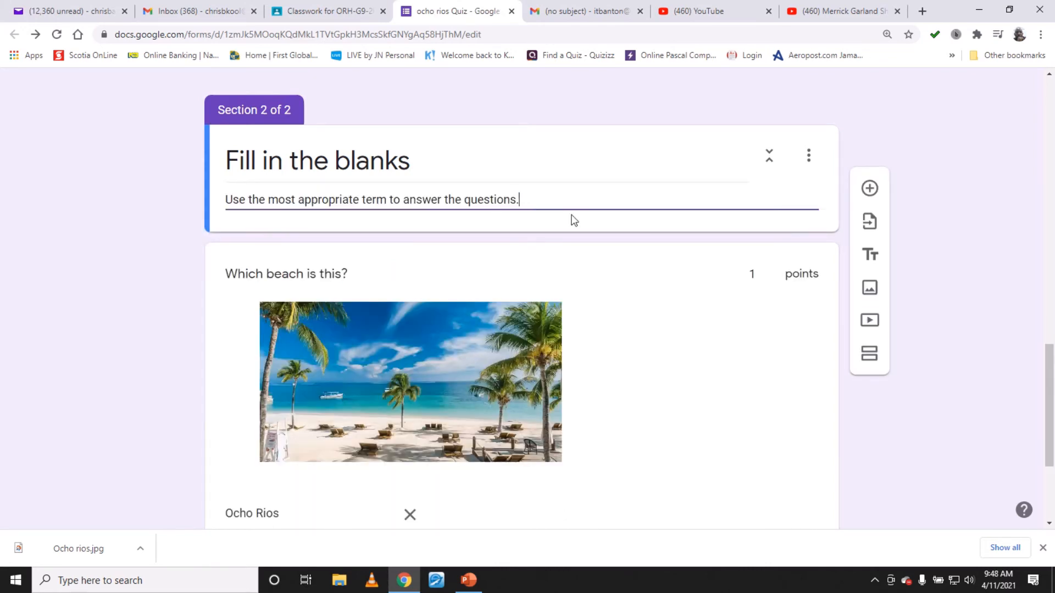
key(Return)
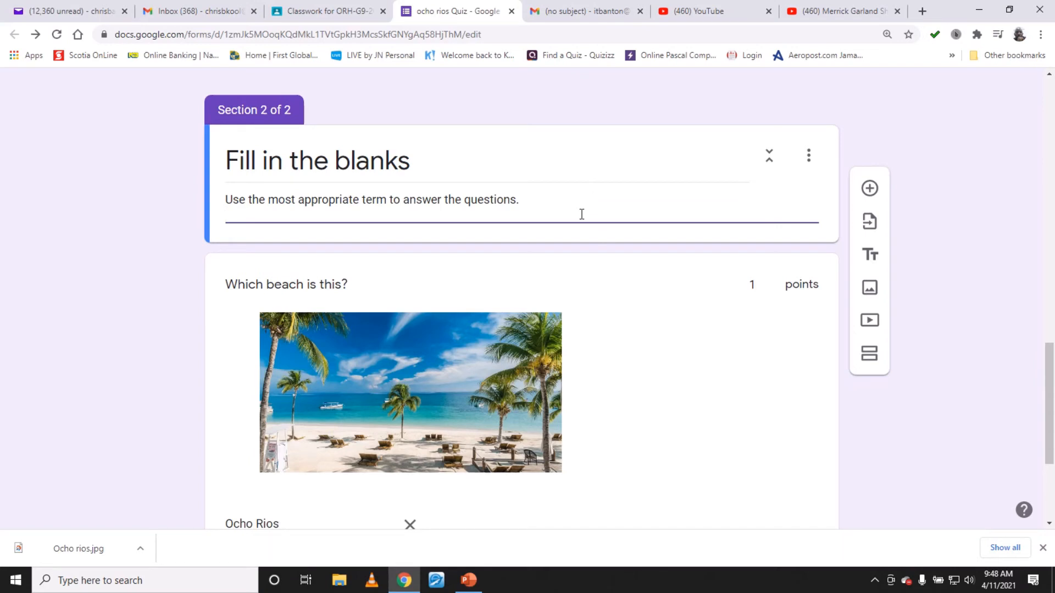
text(Use on)
text(ly lower case)
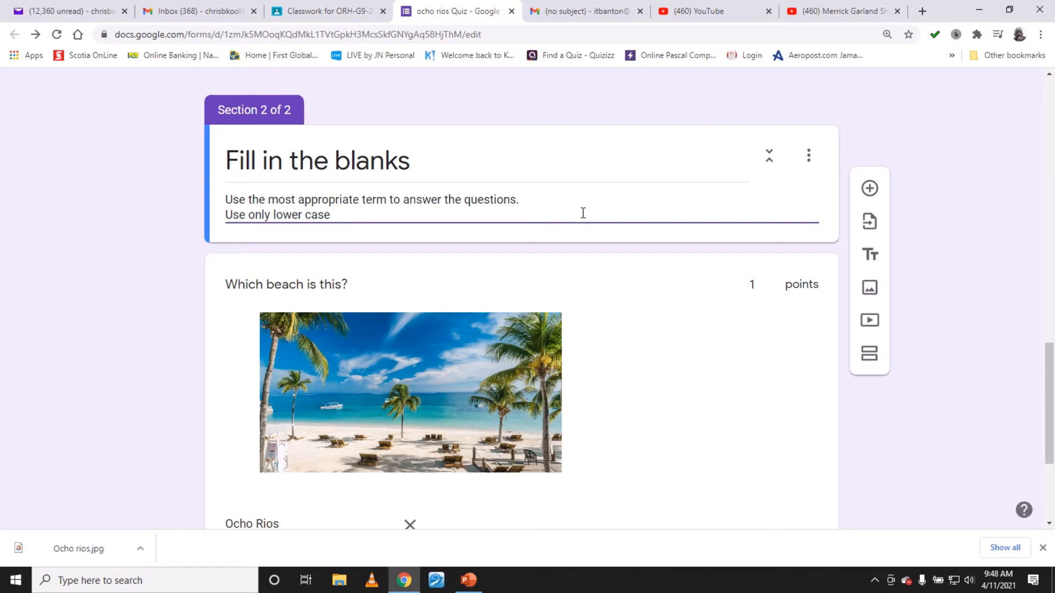
text( when typing your a)
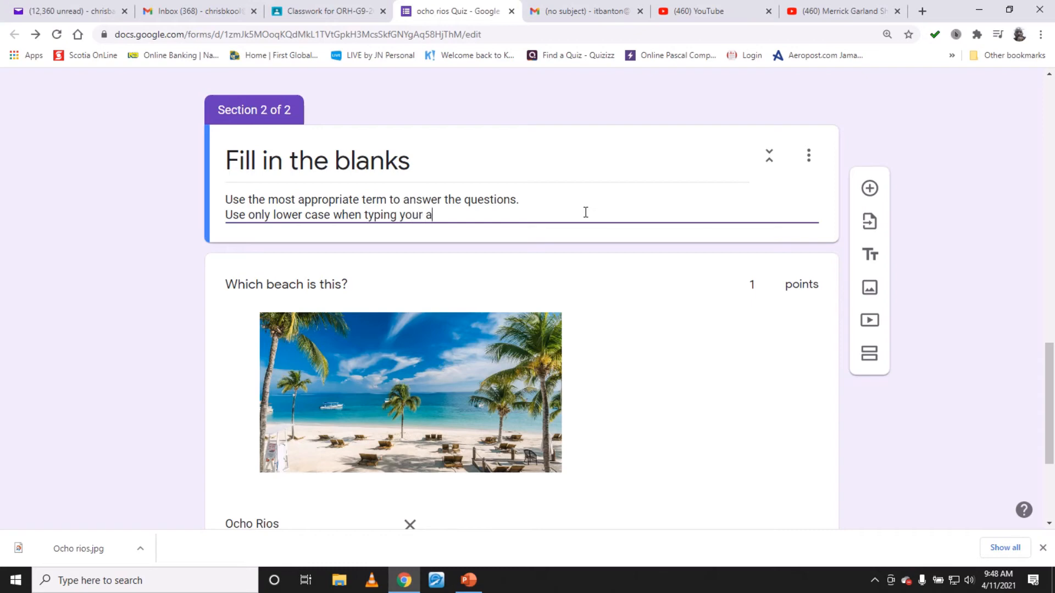
text(nswers)
- Review the correct answers listed in the beach question's answer key
scroll(687, 245, down, 4)
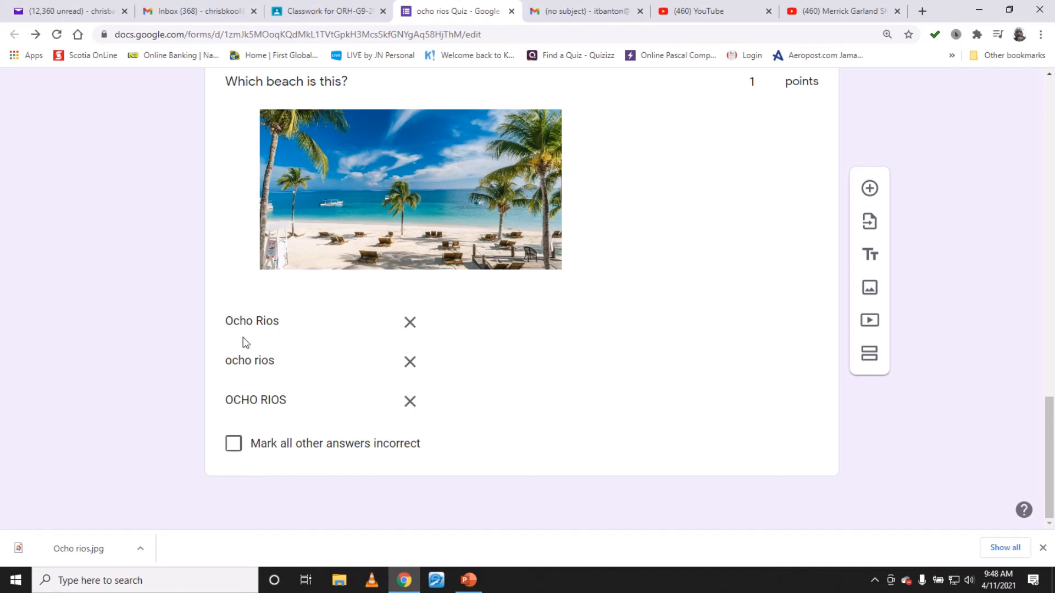
click(245, 321)
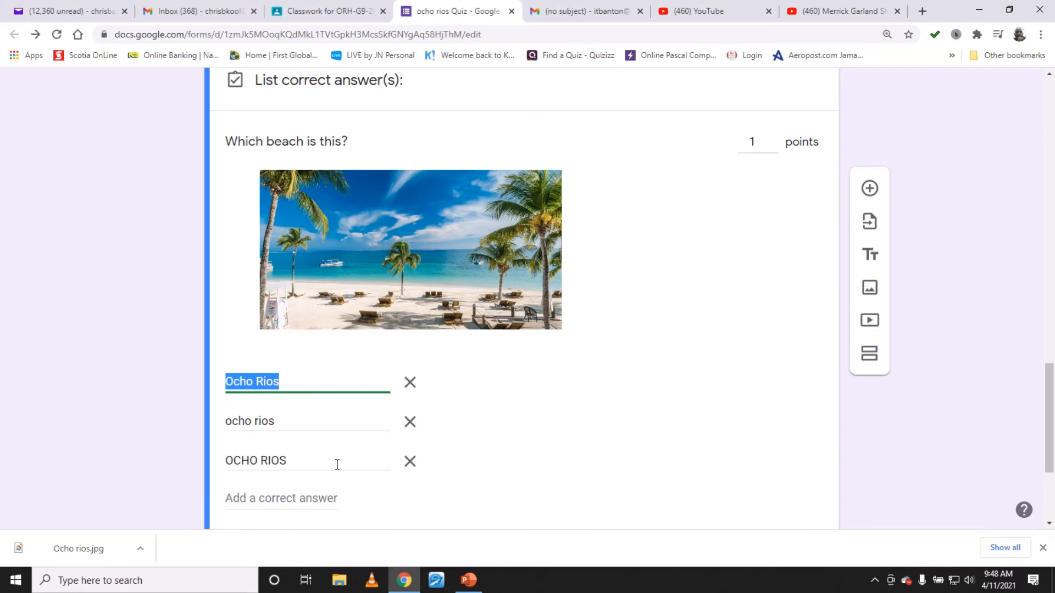
click(236, 424)
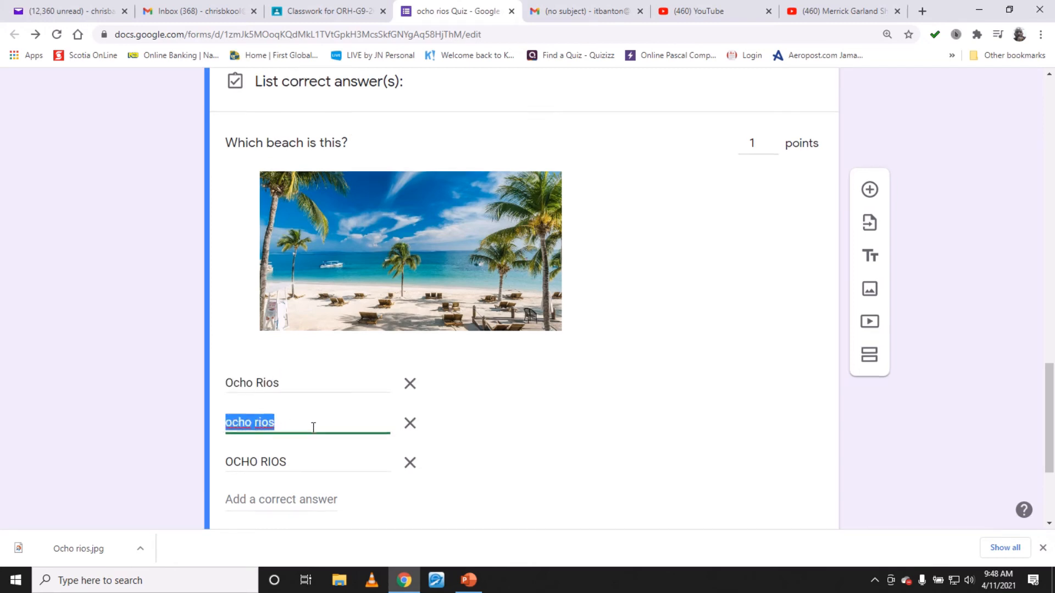
scroll(313, 428, up, 6)
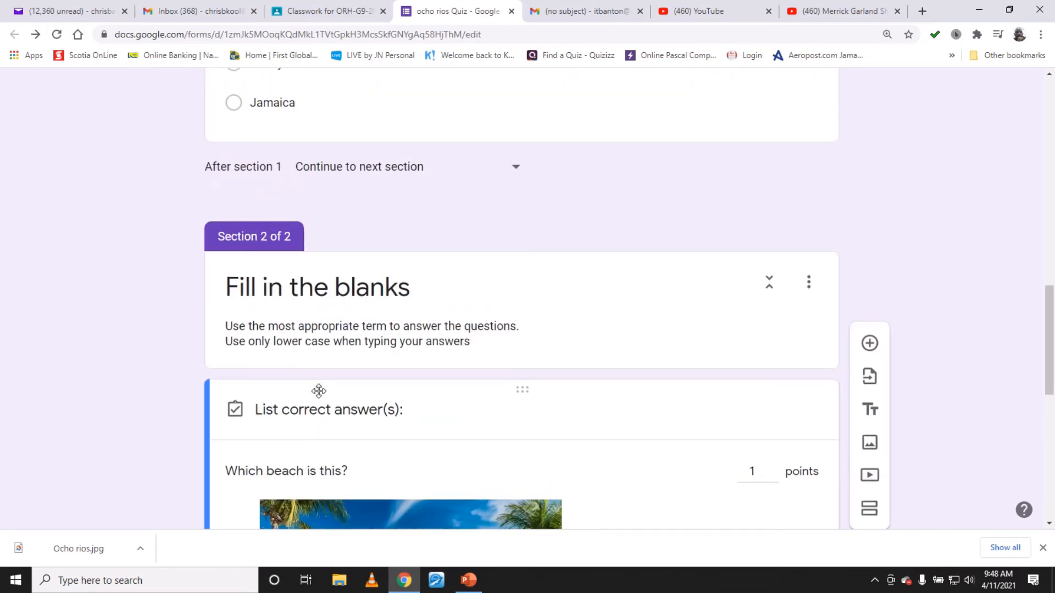
scroll(318, 391, down, 10)
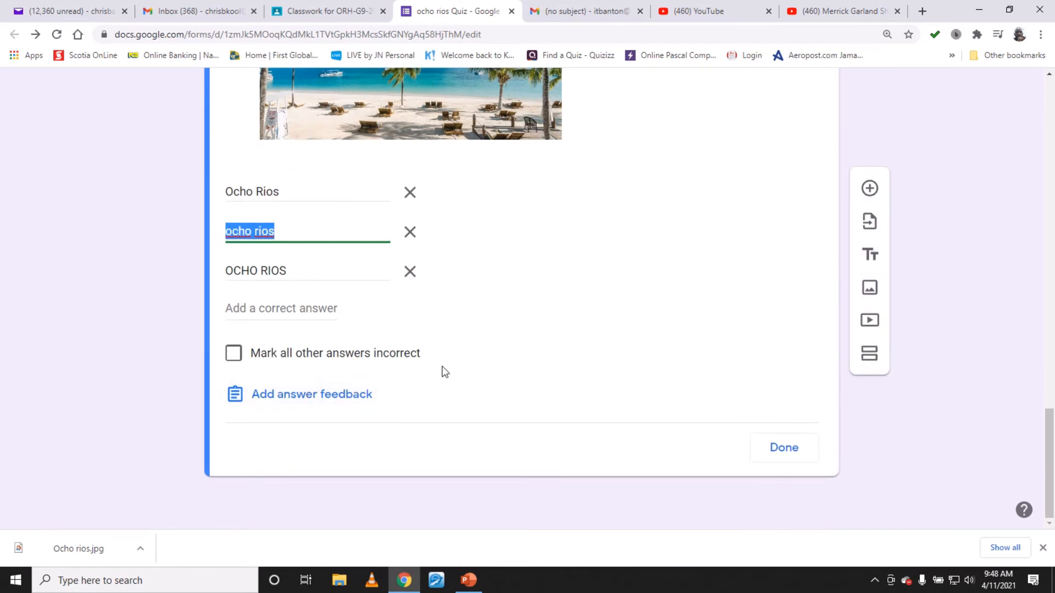
scroll(490, 341, up, 2)
scroll(734, 296, up, 1)
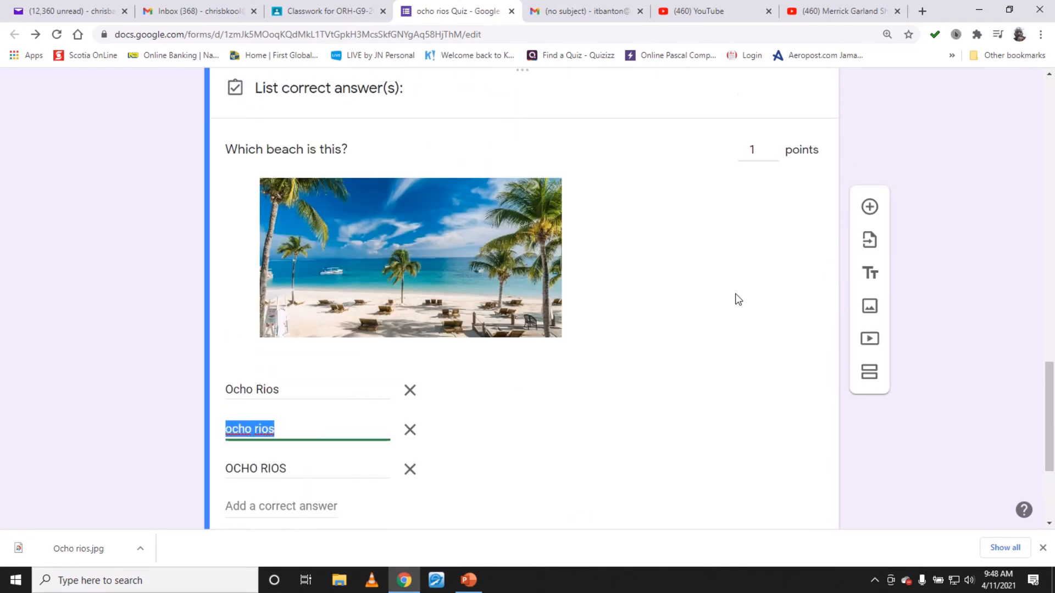
scroll(735, 295, up, 1)
- Add a new question and insert the YouTube video Ten Exciting Places You MUST See in Ocho Rios Jamaica, searching ocho rios
click(867, 193)
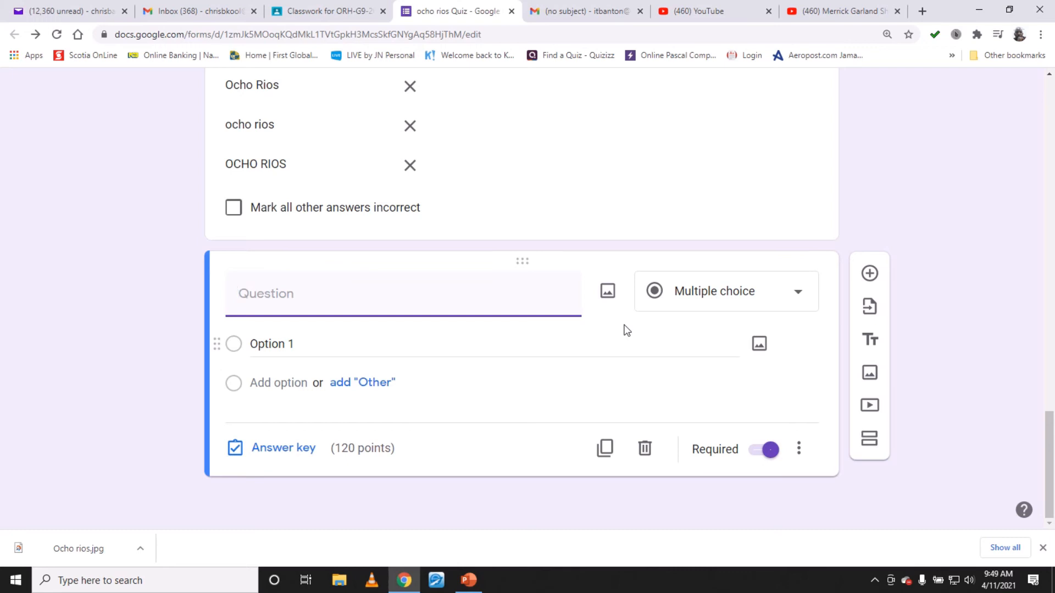
click(871, 408)
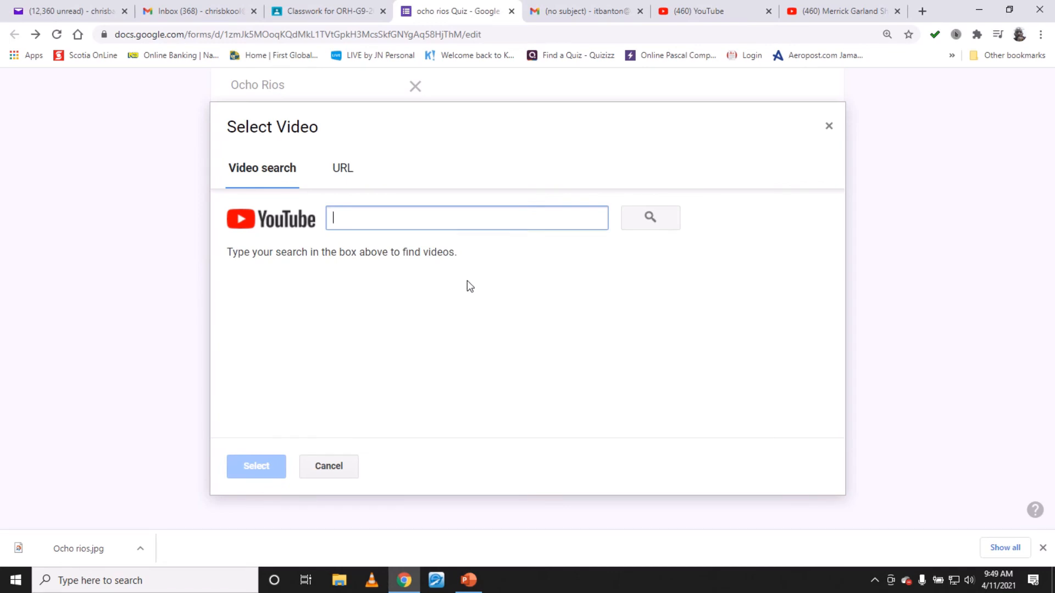
text(ocho rios)
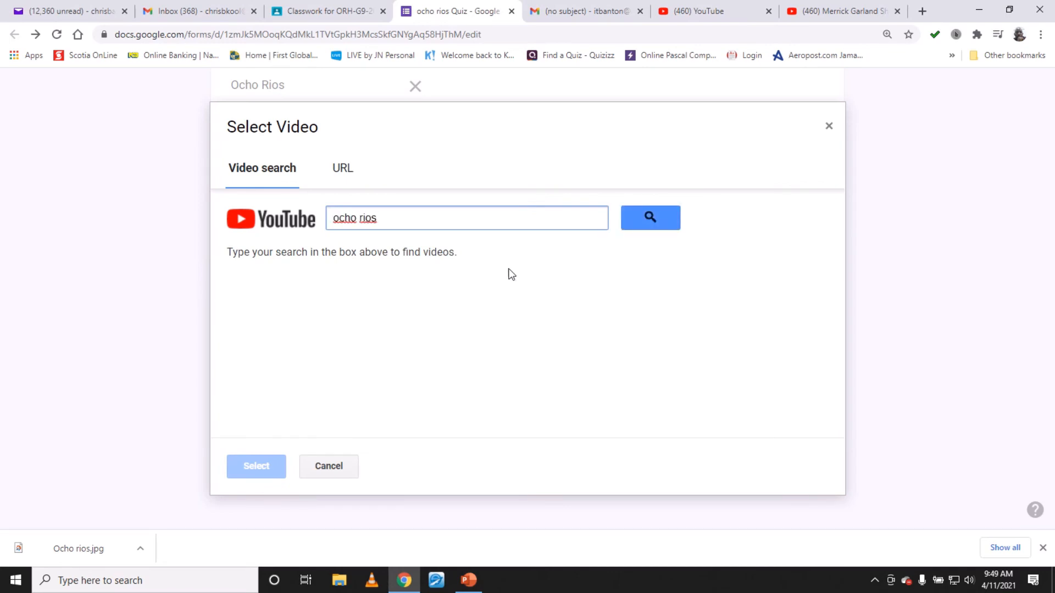
click(641, 226)
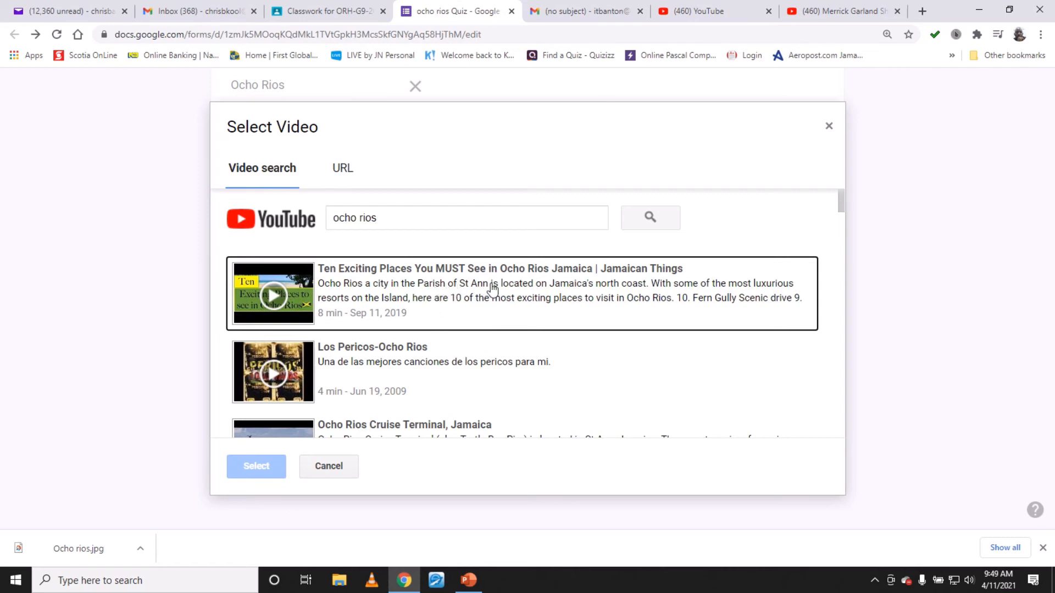
click(538, 285)
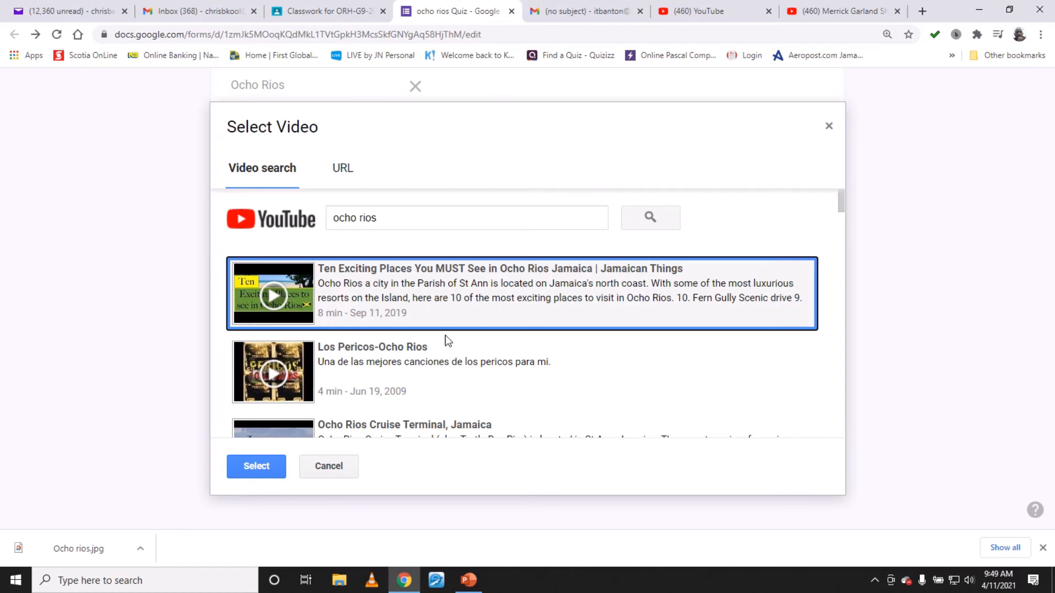
click(259, 466)
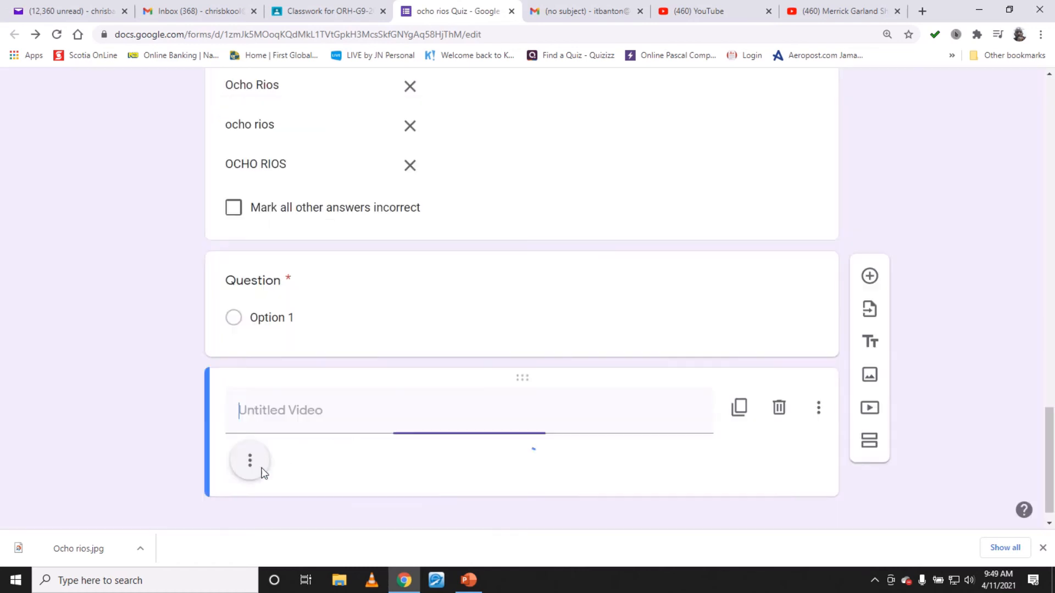
- Title the video Name the places located in this video
scroll(495, 377, down, 3)
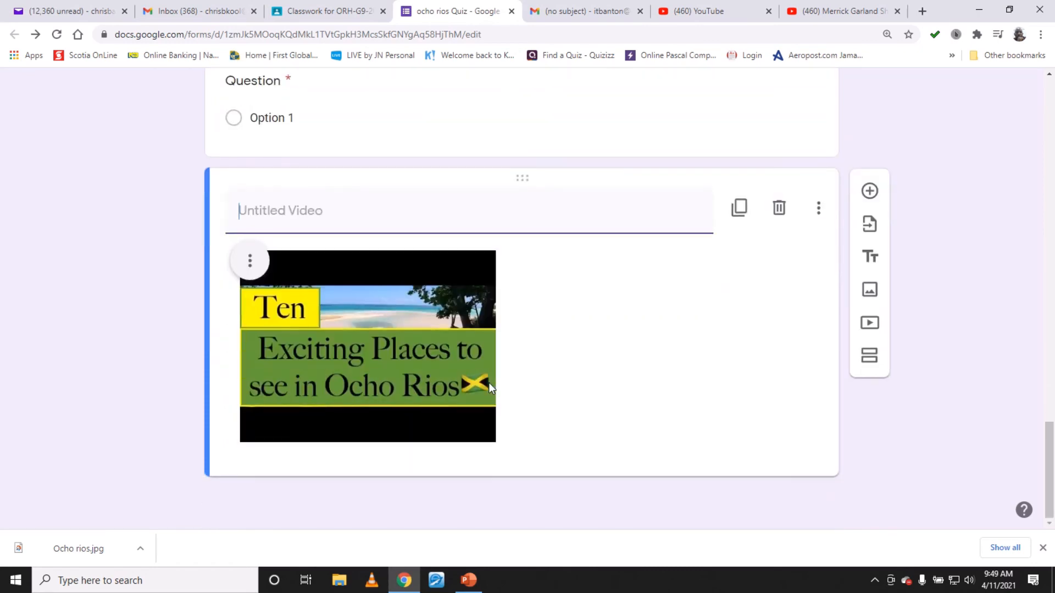
scroll(488, 383, up, 2)
scroll(492, 385, down, 2)
scroll(495, 388, up, 2)
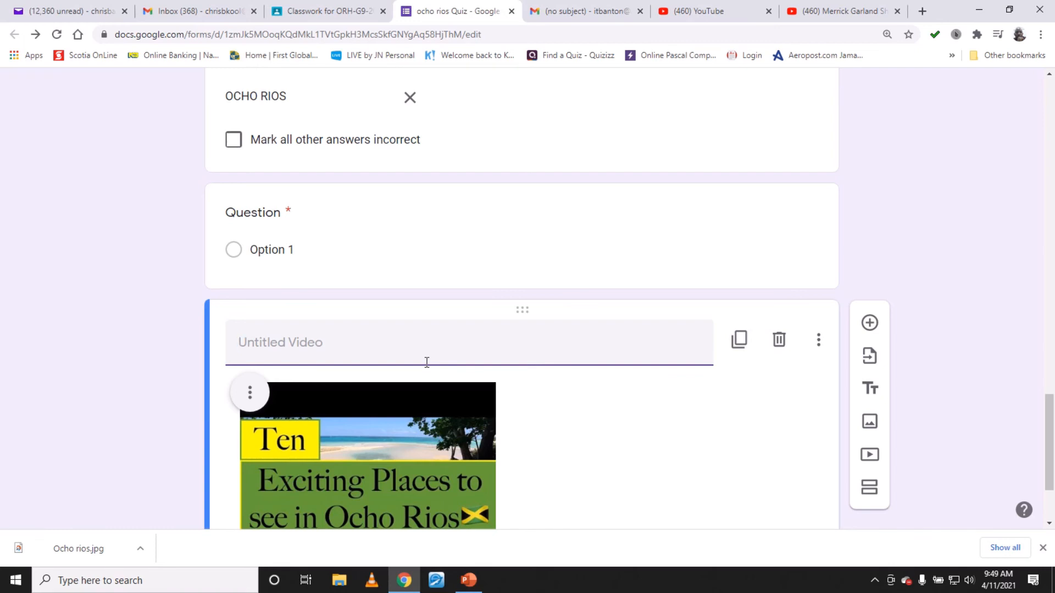
text(Name the pa)
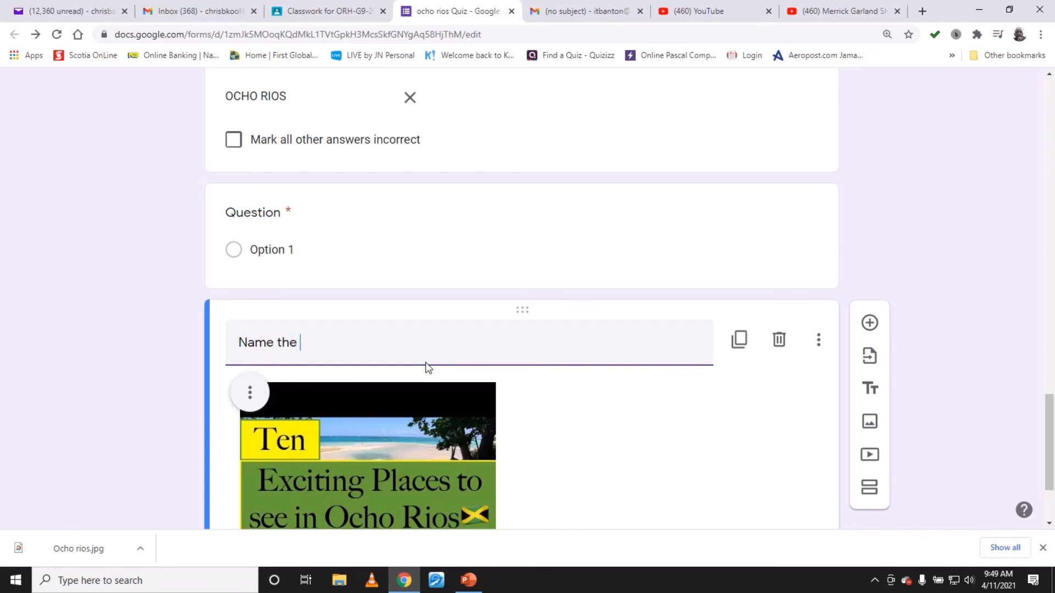
key(BackSpace)
text(lacesx)
key(BackSpace)
key(BackSpace)
text(located )
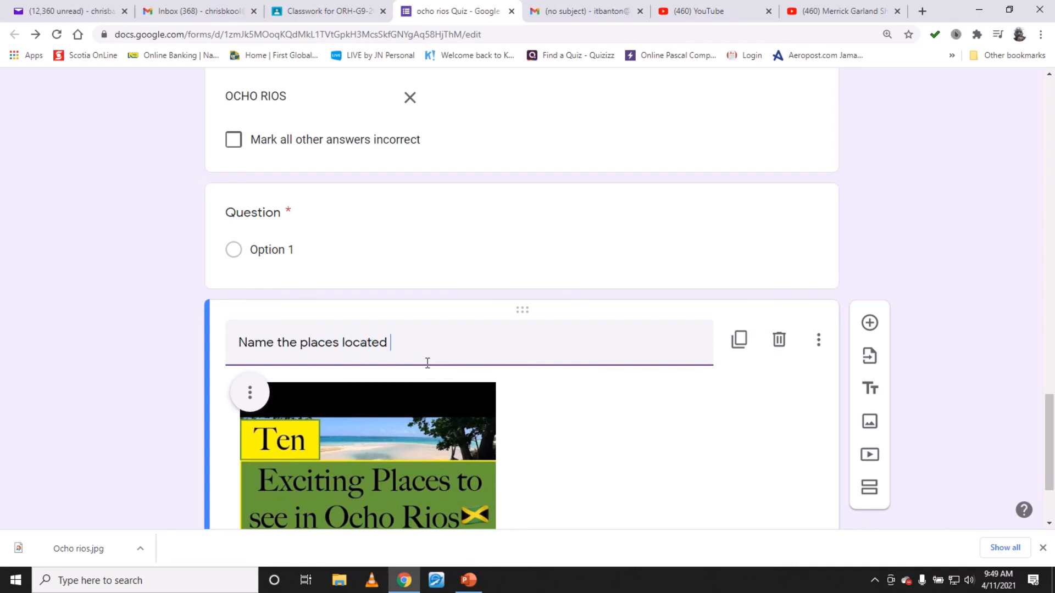
text(int his)
key(BackSpace)
key(BackSpace)
key(BackSpace)
key(BackSpace)
text(this video)
scroll(464, 422, down, 1)
scroll(464, 422, down, 2)
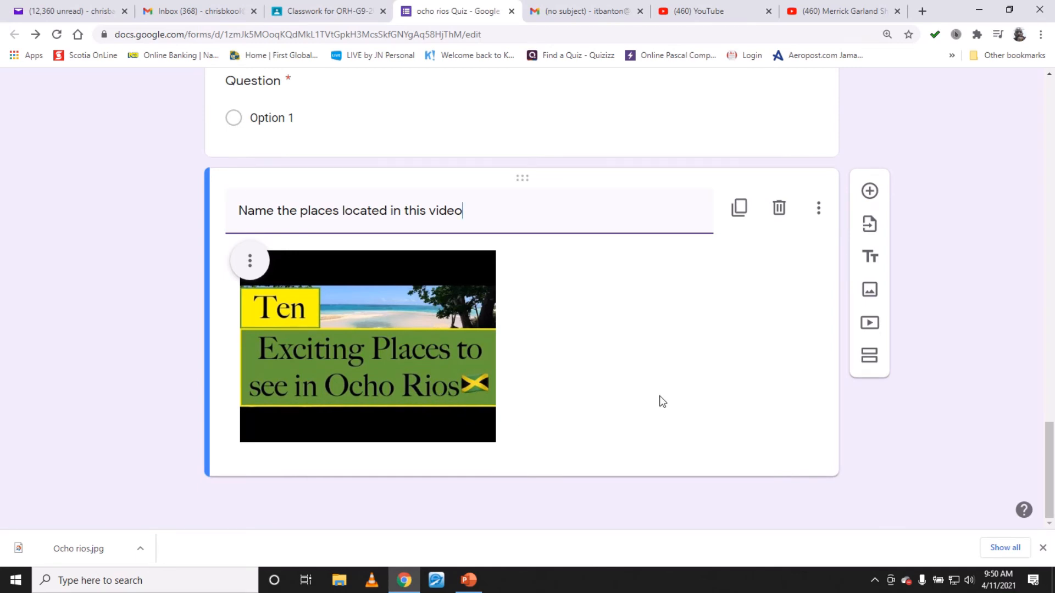
- Add another new question below the video
click(581, 321)
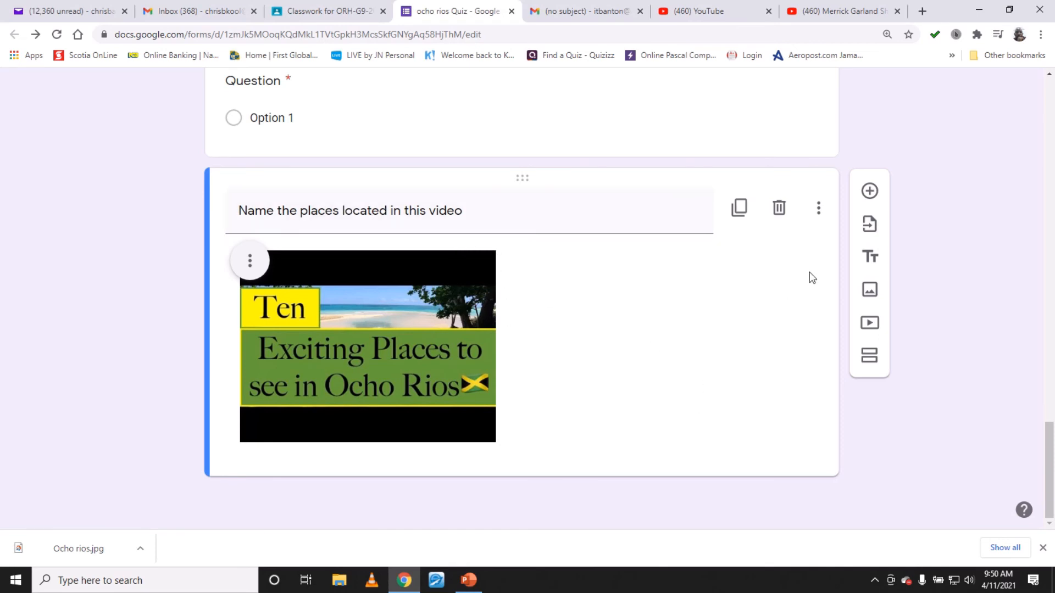
click(870, 193)
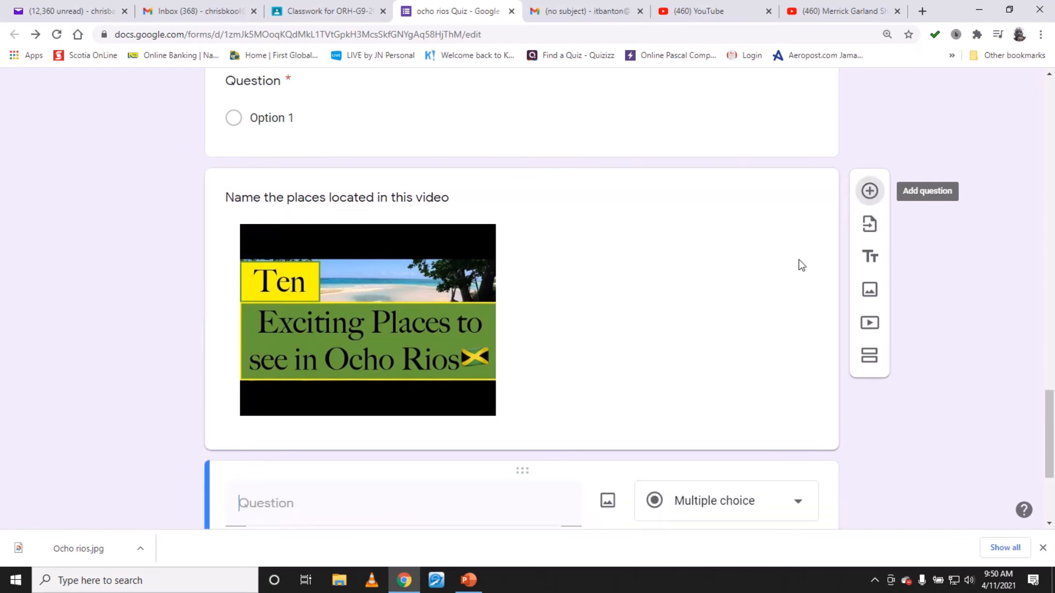
scroll(501, 476, down, 3)
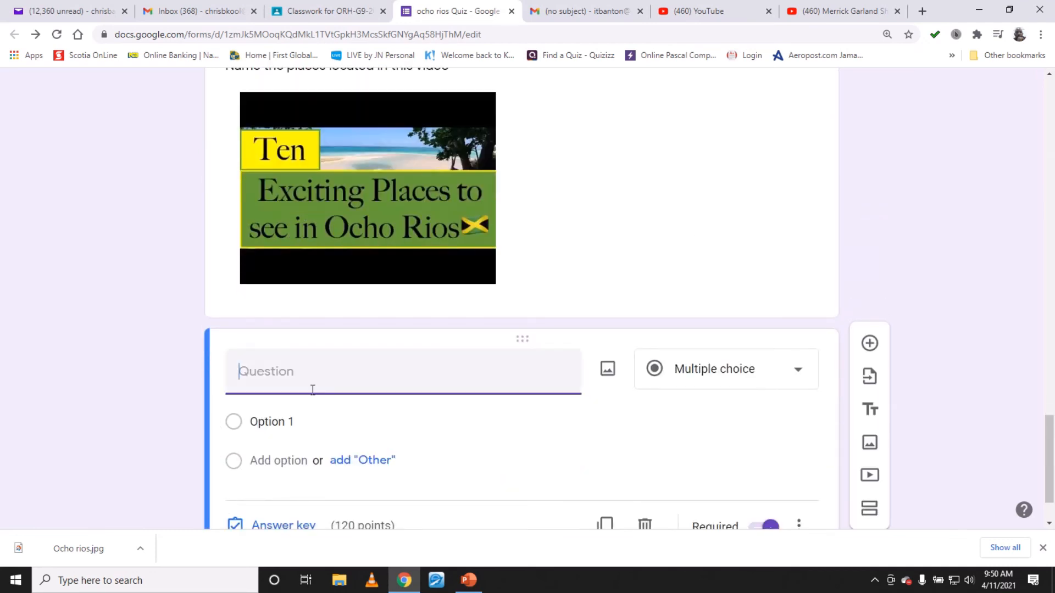
scroll(317, 377, up, 1)
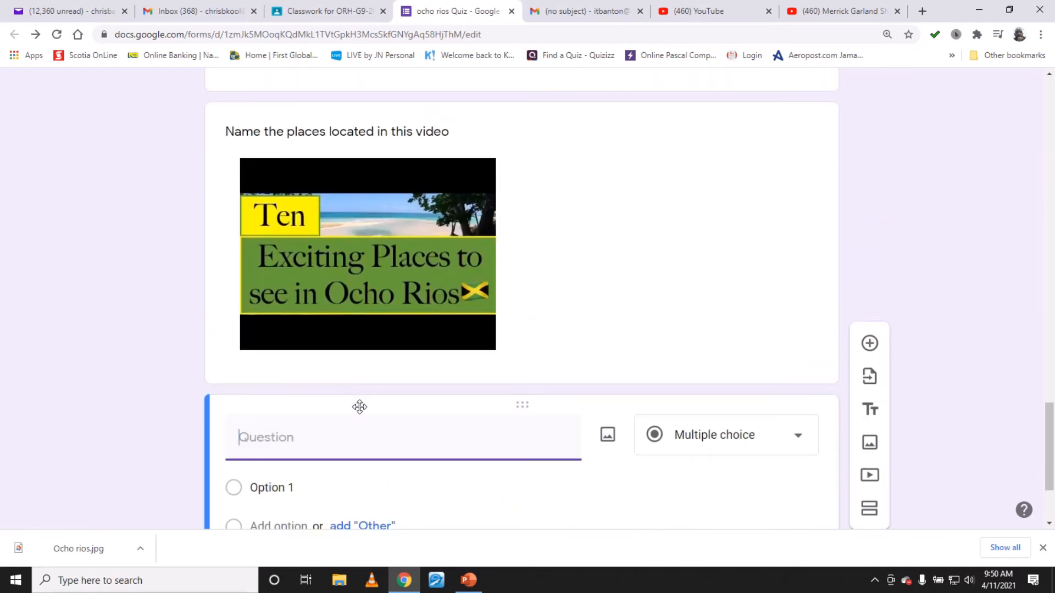
click(404, 191)
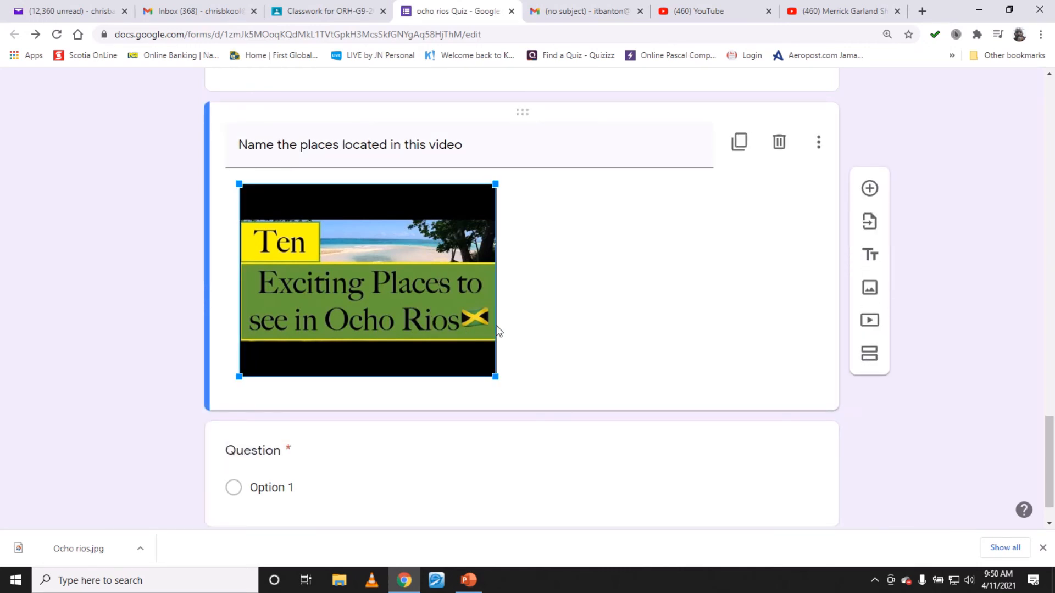
- Copy the video's title and paste it as the new question's title, Name the places located in this video
scroll(328, 461, down, 1)
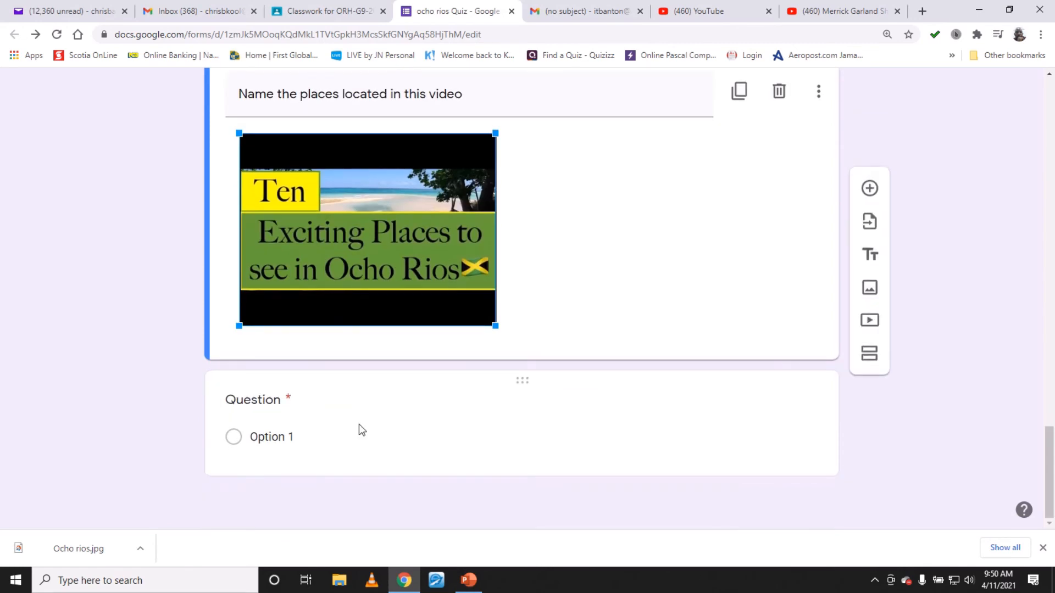
scroll(358, 424, up, 3)
triple_click(297, 216)
key(ctrl+c)
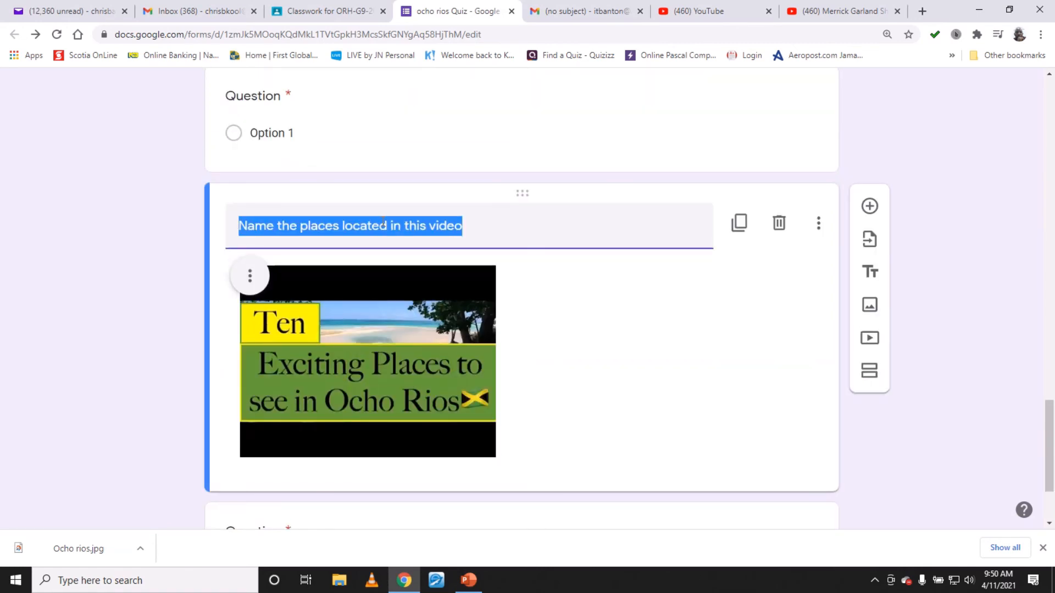
scroll(412, 341, down, 3)
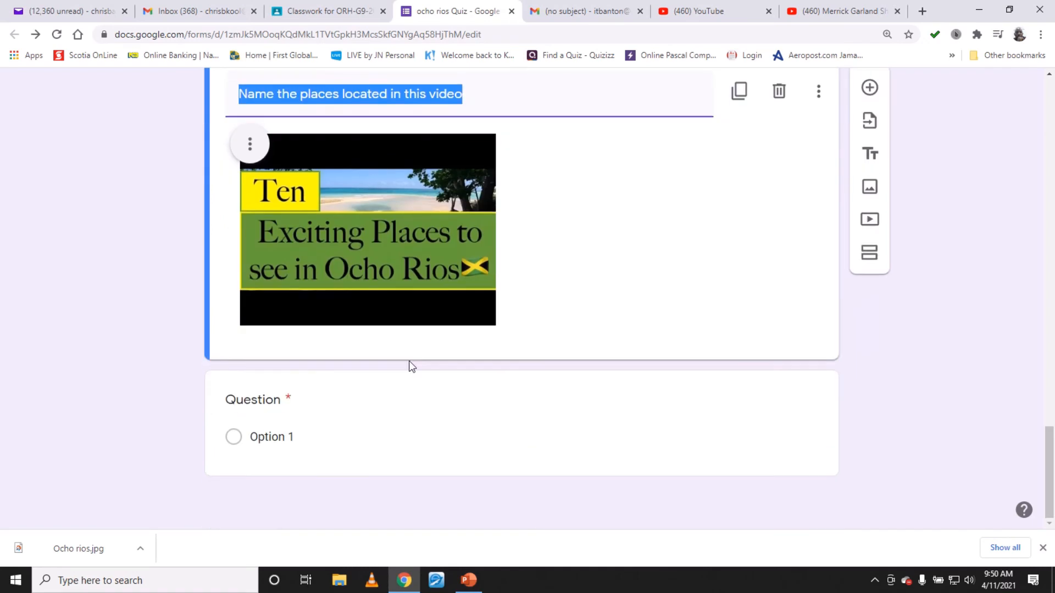
click(323, 405)
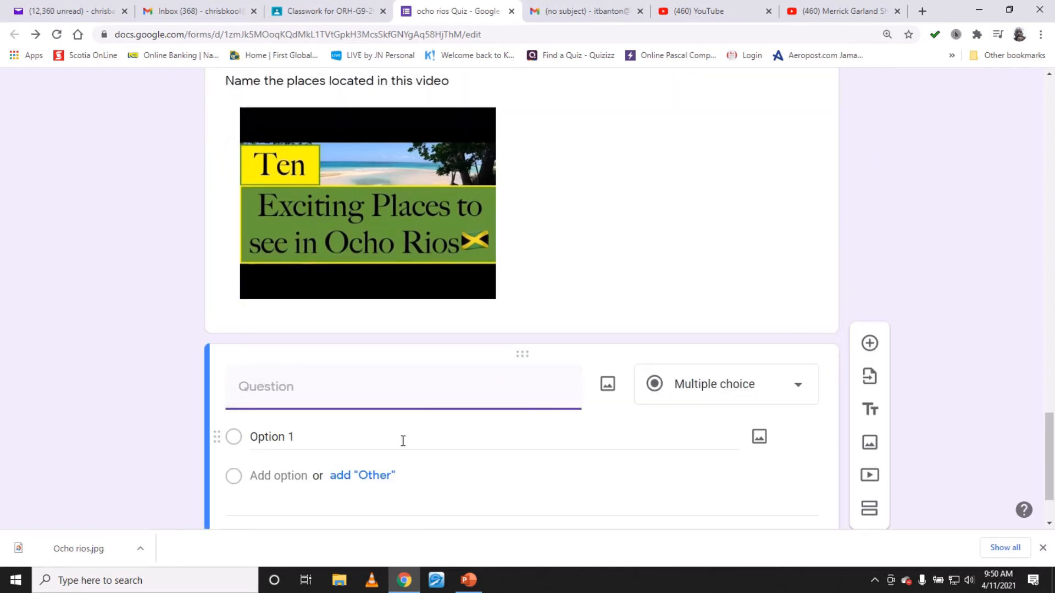
key(ctrl+v)
scroll(421, 440, up, 3)
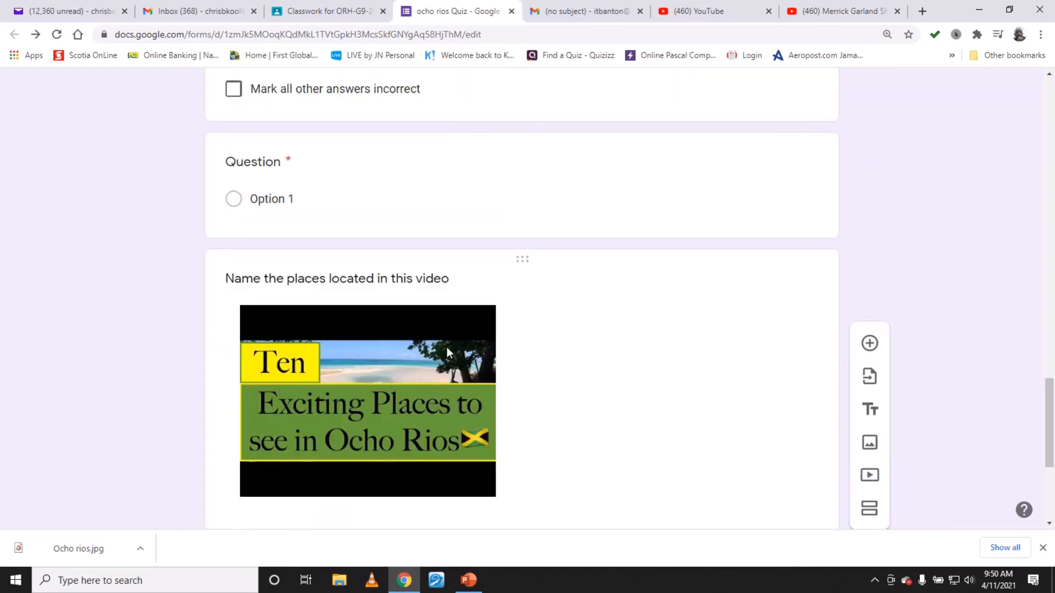
scroll(447, 347, down, 4)
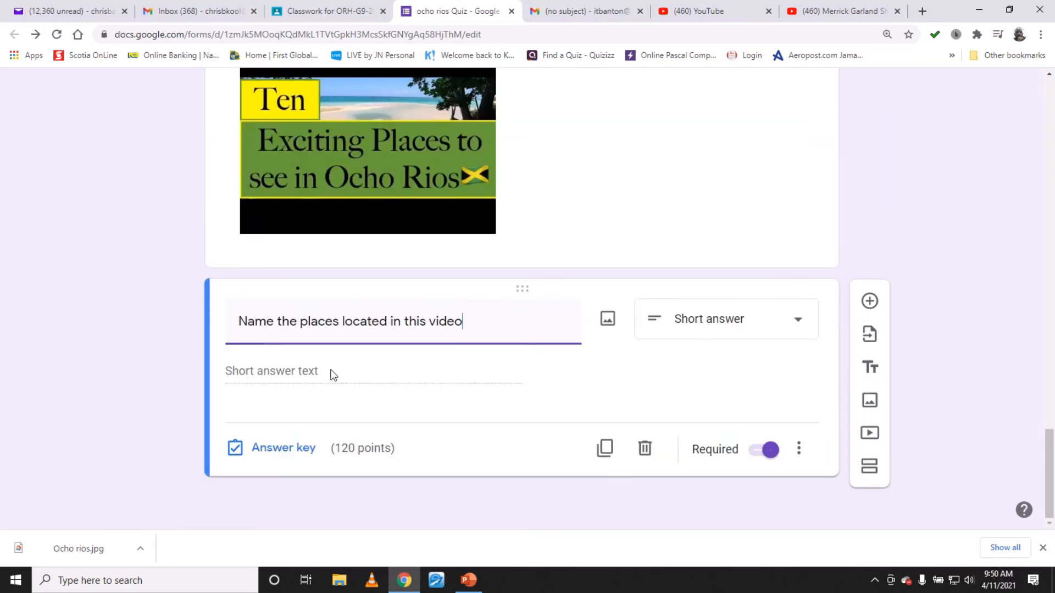
- Open the video question's answer key and set its value to 10 points
click(300, 450)
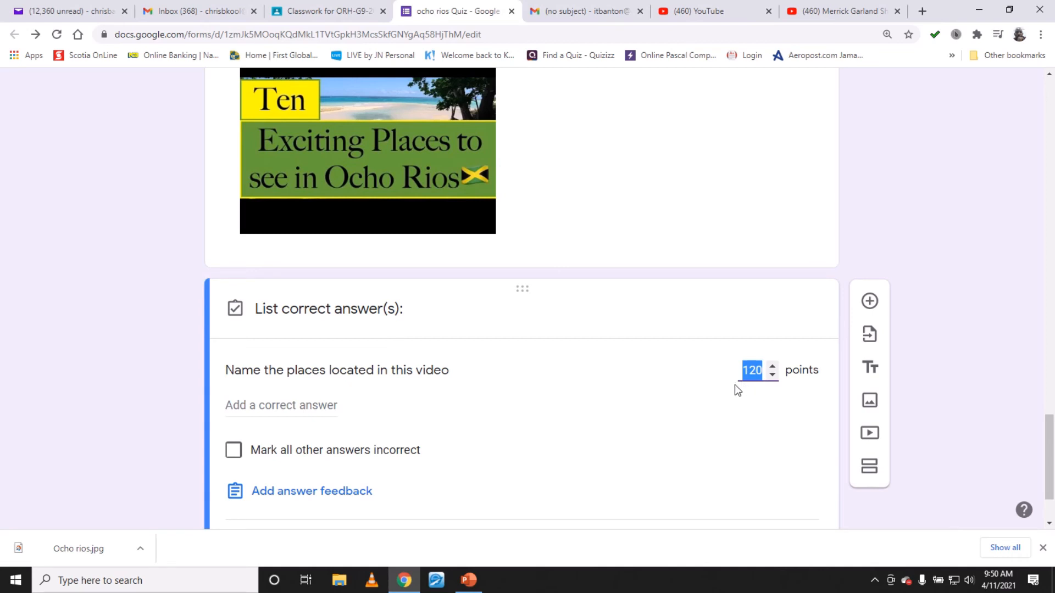
text(10)
scroll(568, 433, down, 2)
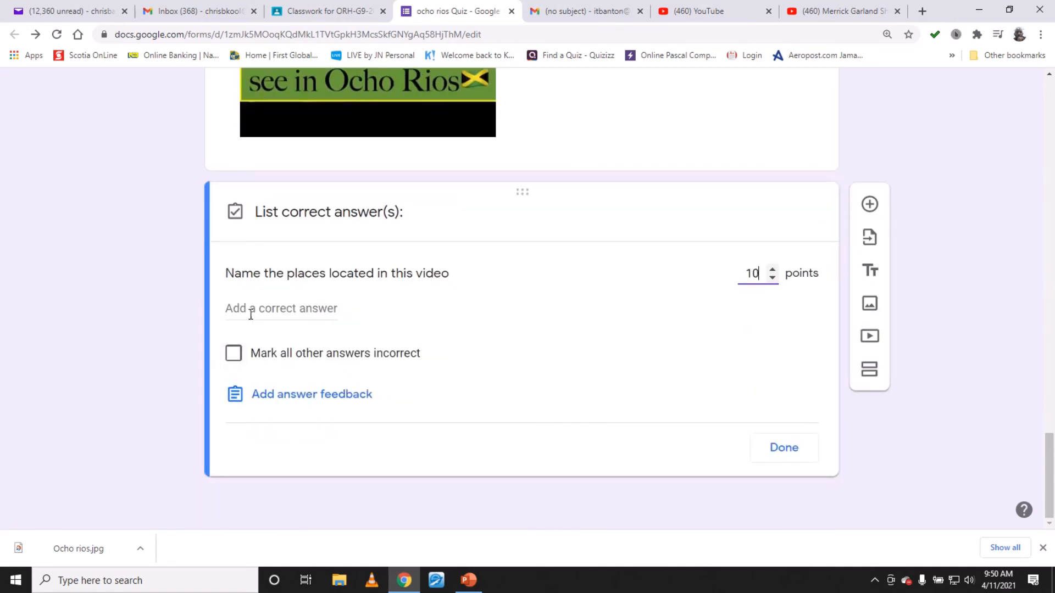
- Add dunns river as a correct answer for the video question
click(278, 308)
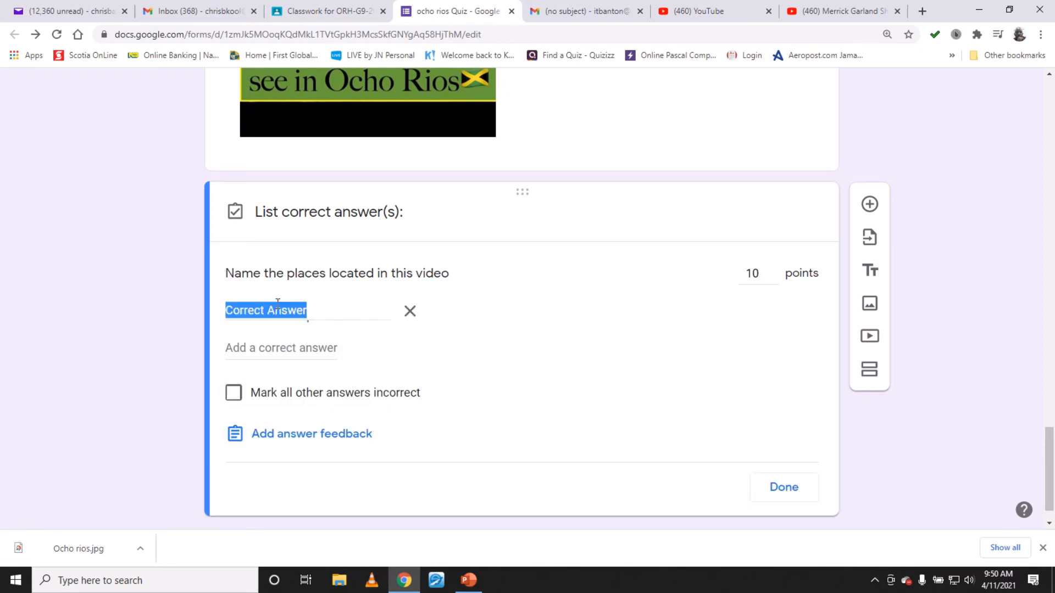
scroll(341, 370, up, 1)
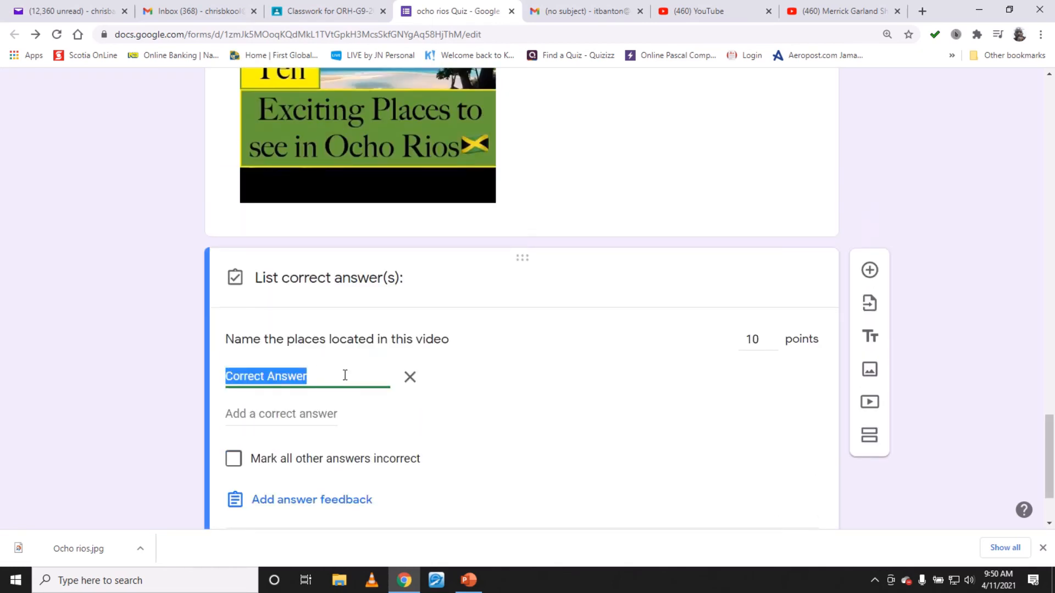
text(dunns)
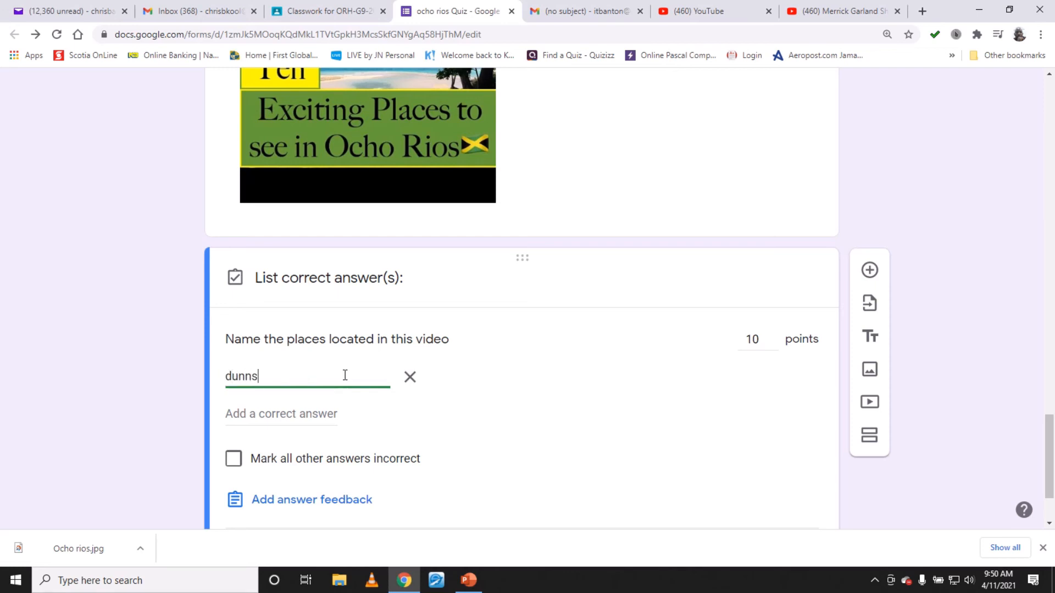
text( river, fern gully)
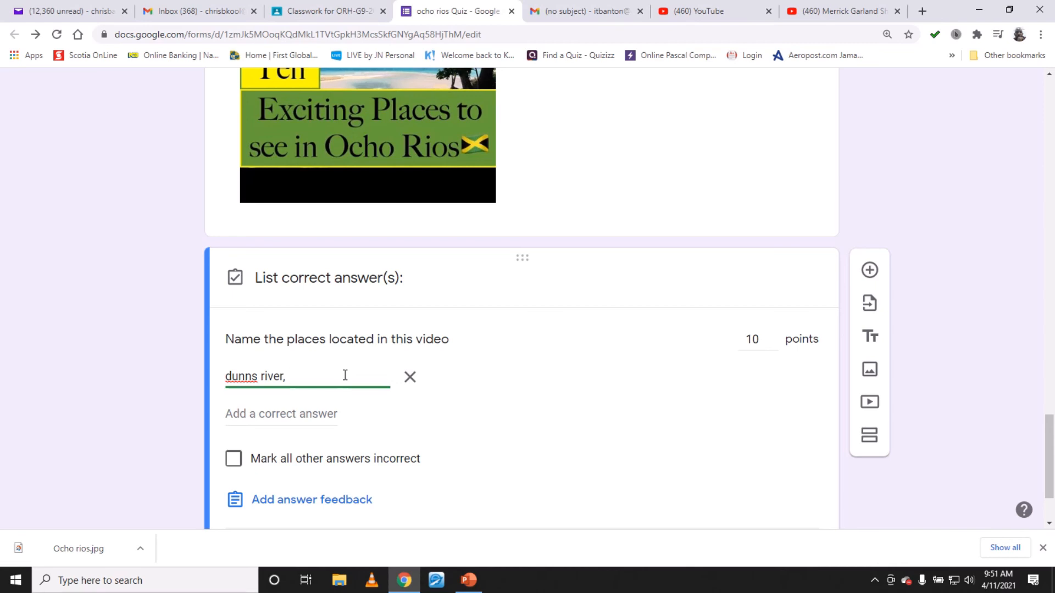
- Add fern gully to the video question's correct answer and finish editing the answer key
text(fern gully)
scroll(341, 436, down, 2)
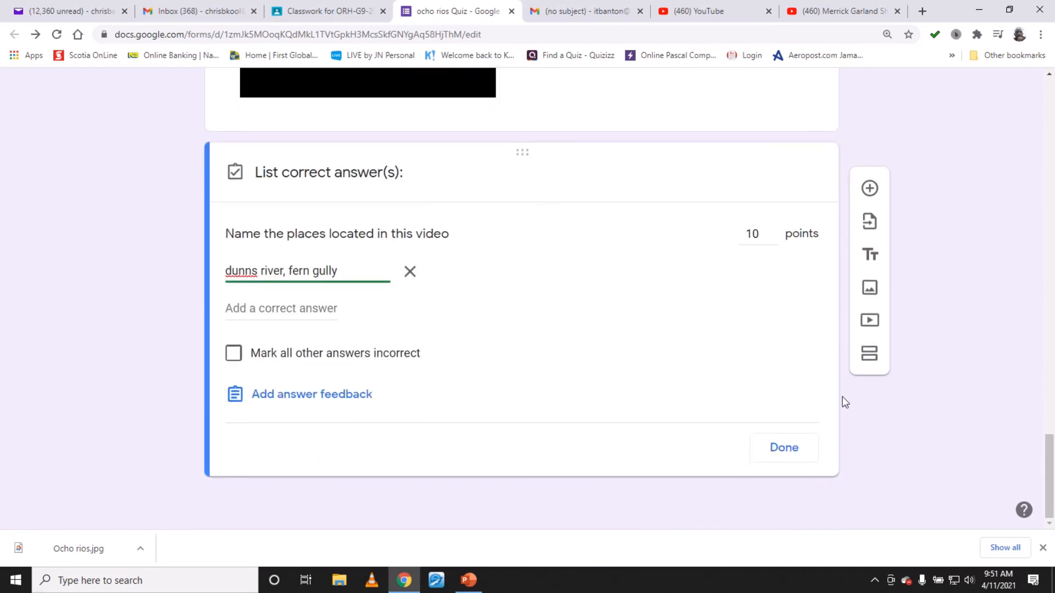
click(784, 447)
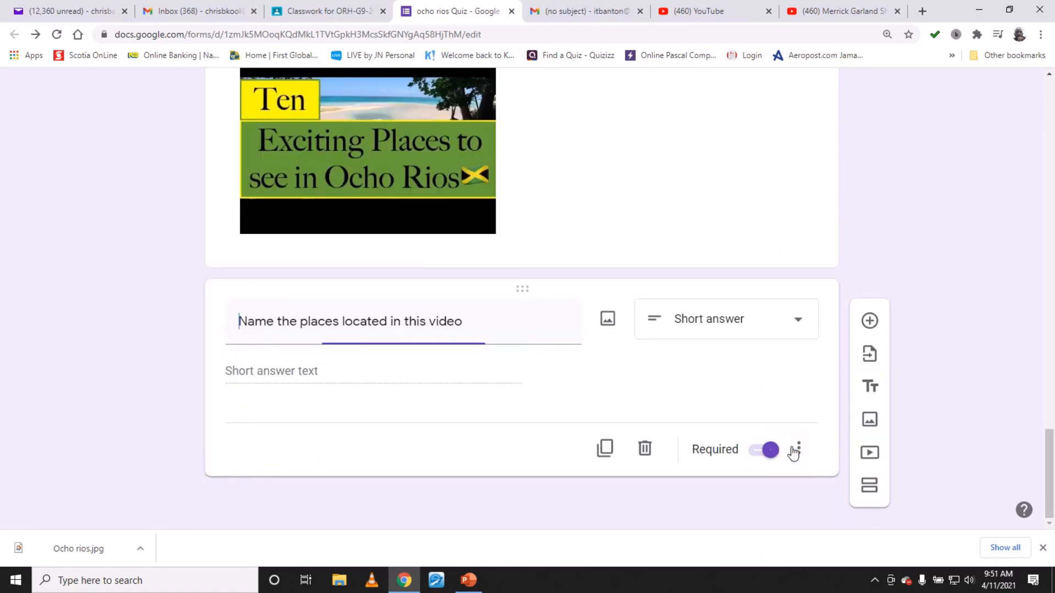
- Open the form settings and turn on collecting email addresses and limiting to 1 response
scroll(804, 396, up, 15)
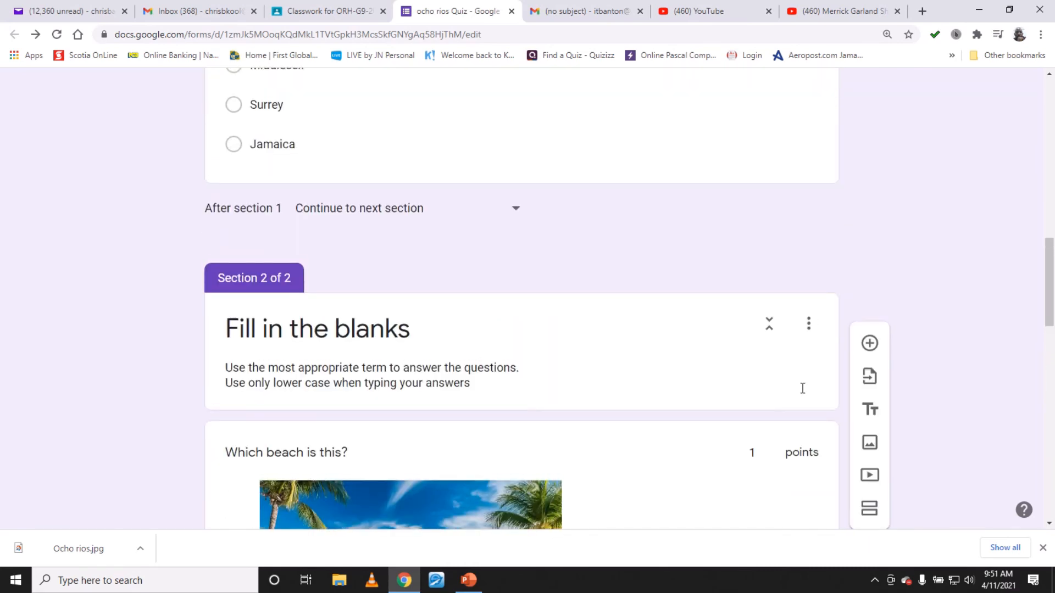
scroll(803, 389, down, 4)
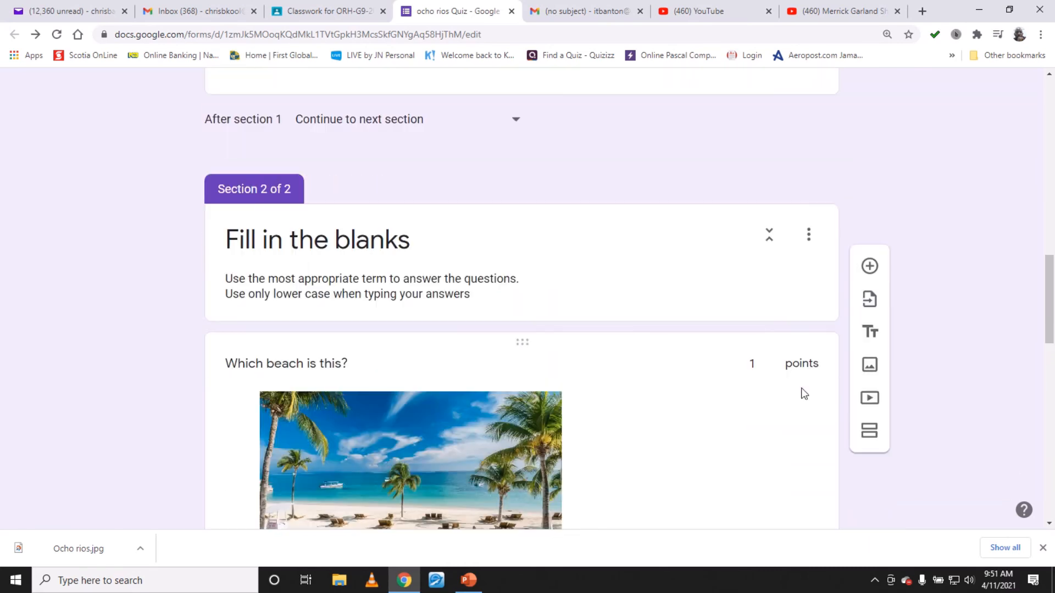
scroll(747, 379, up, 15)
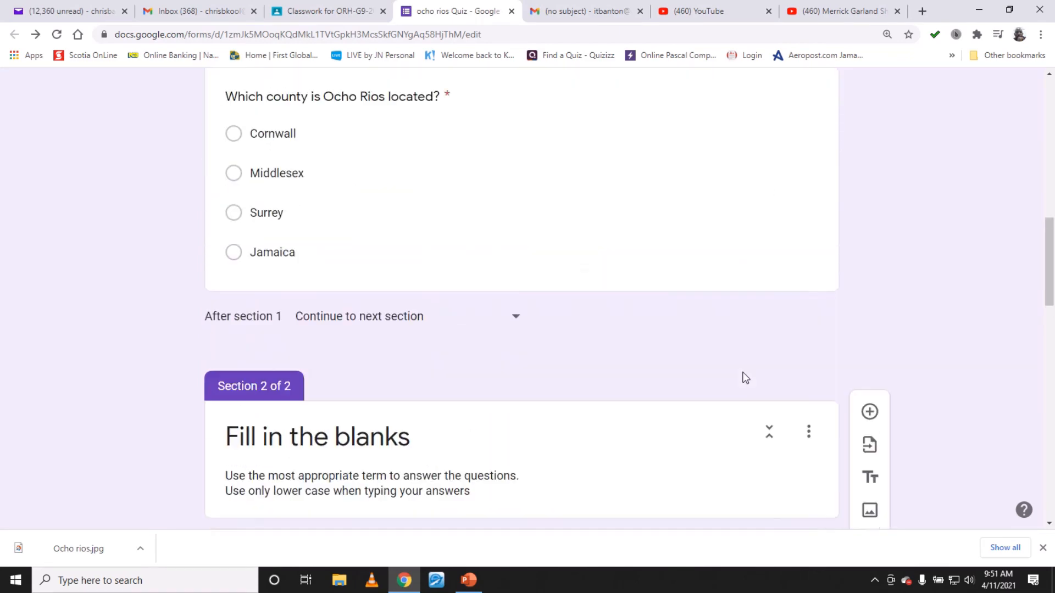
scroll(744, 377, up, 4)
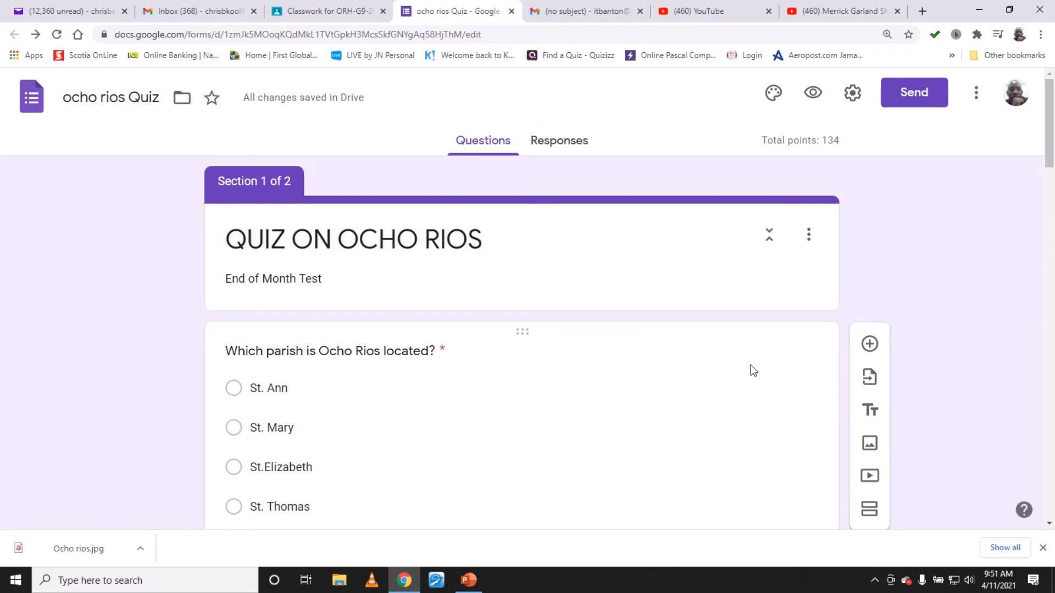
click(854, 104)
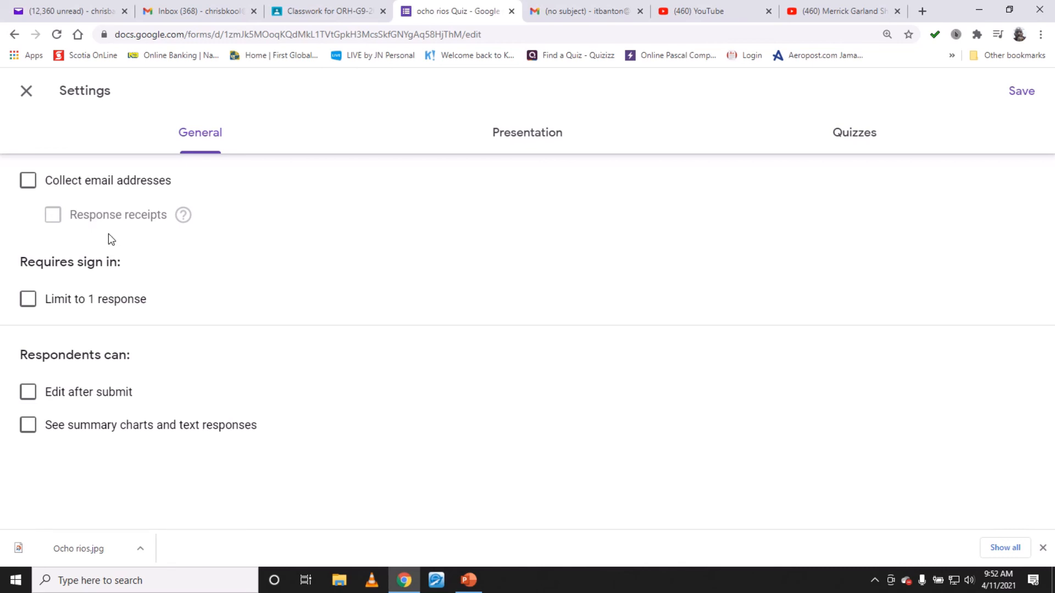
click(27, 179)
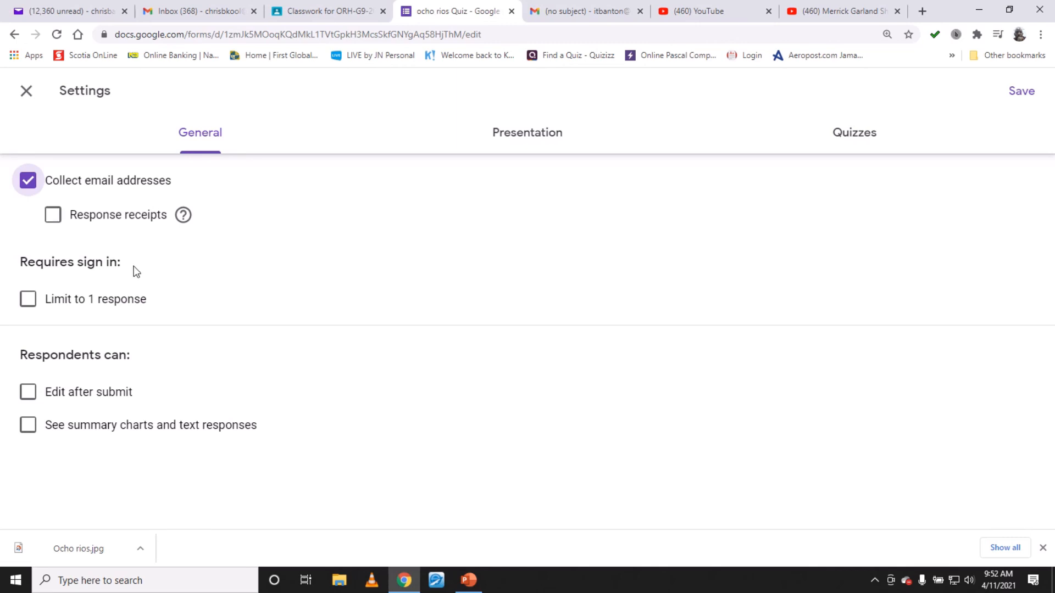
click(29, 307)
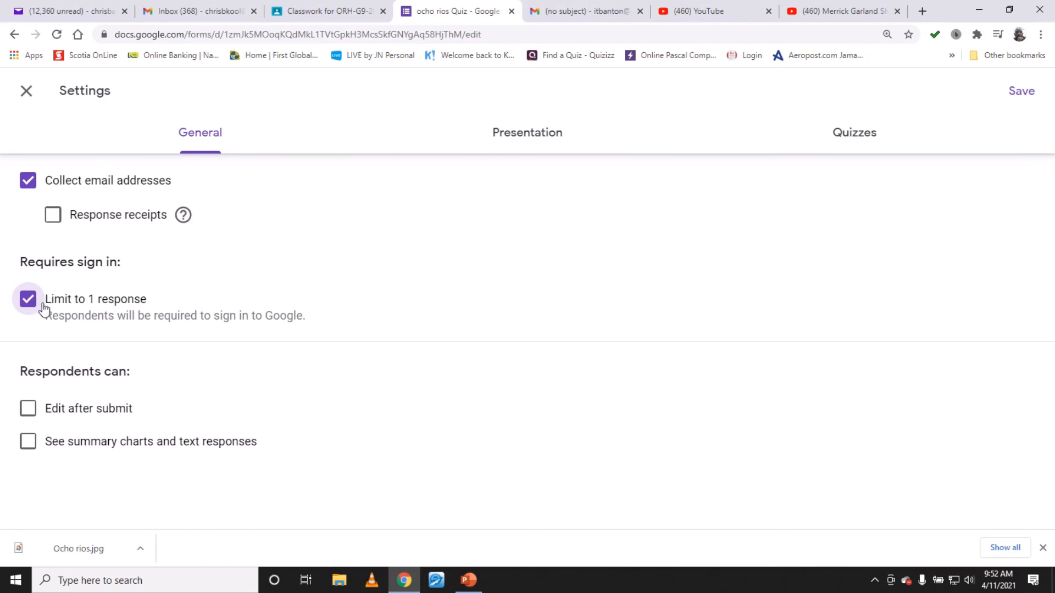
- Turn on the progress bar and shuffle question order in the presentation settings
click(525, 137)
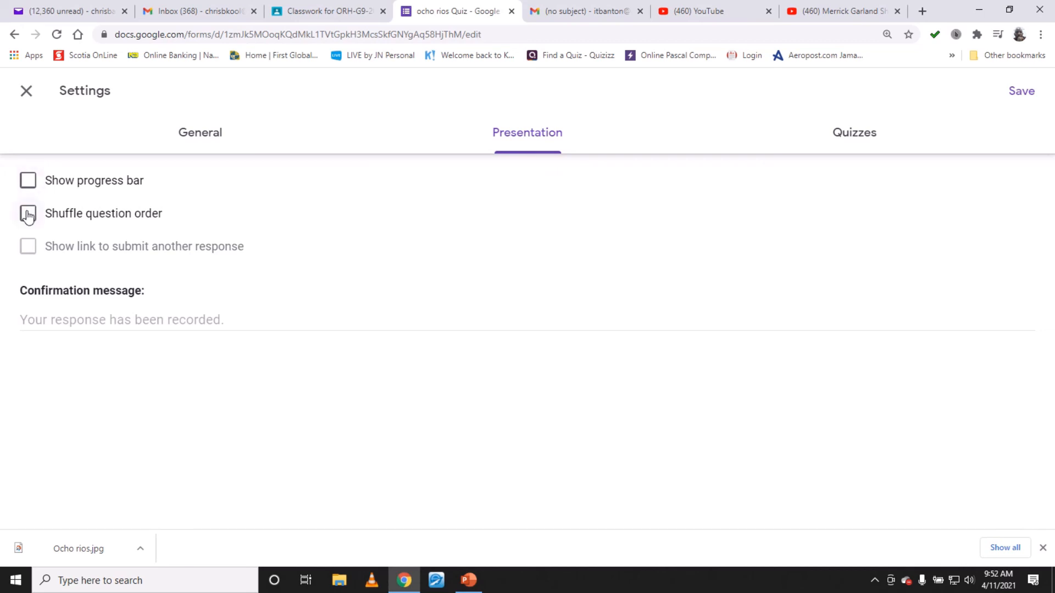
click(28, 182)
click(27, 220)
- In the quiz settings, stop respondents from seeing correct answers
click(864, 144)
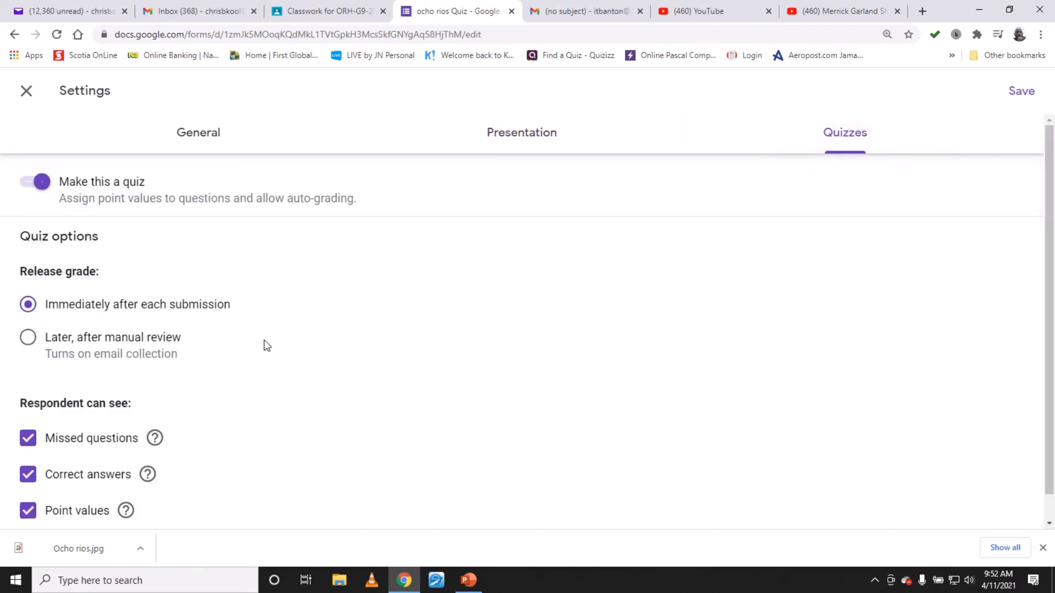
scroll(264, 346, down, 1)
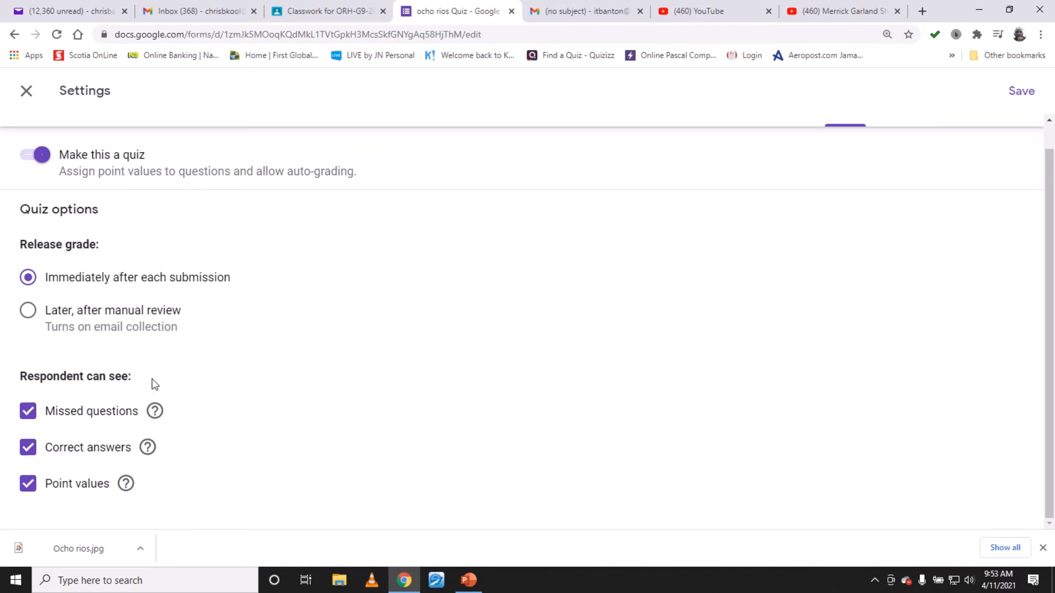
click(30, 451)
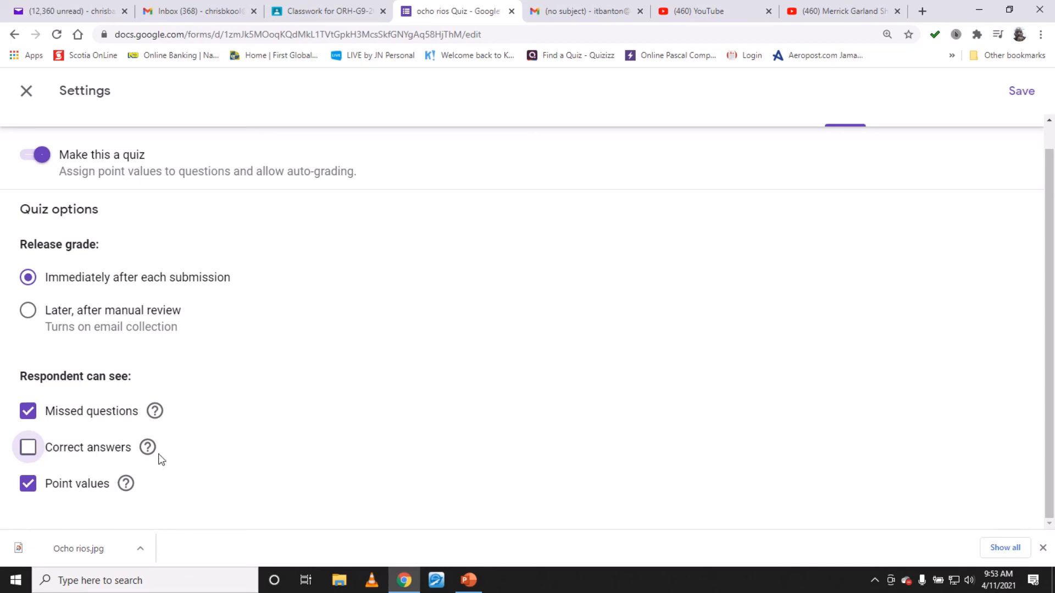
- Set the confirmation message to Congratulations on completing this Quiz
mouse_move(159, 453)
scroll(158, 454, up, 1)
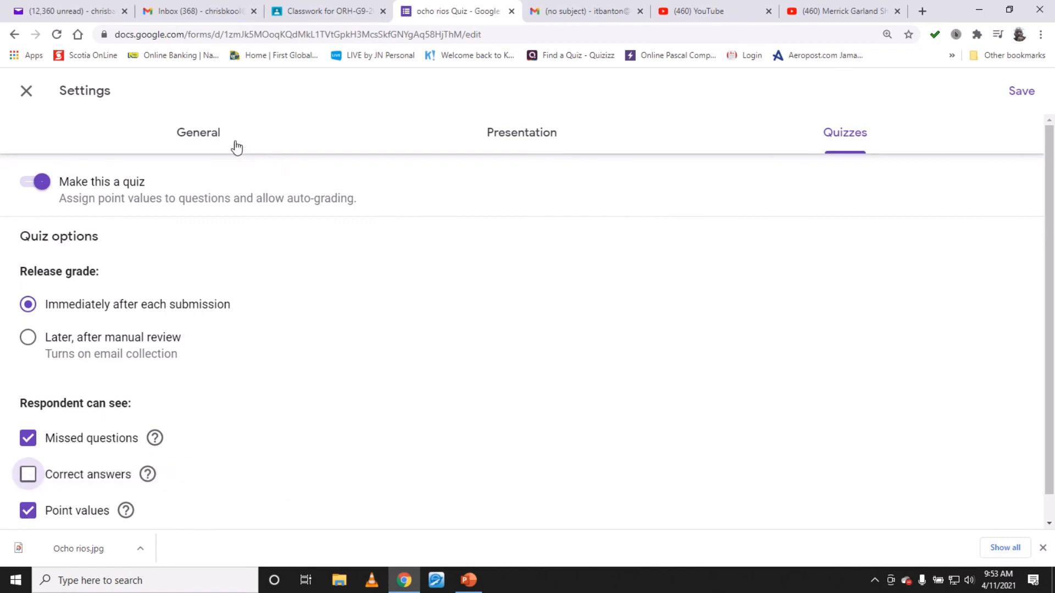
click(536, 143)
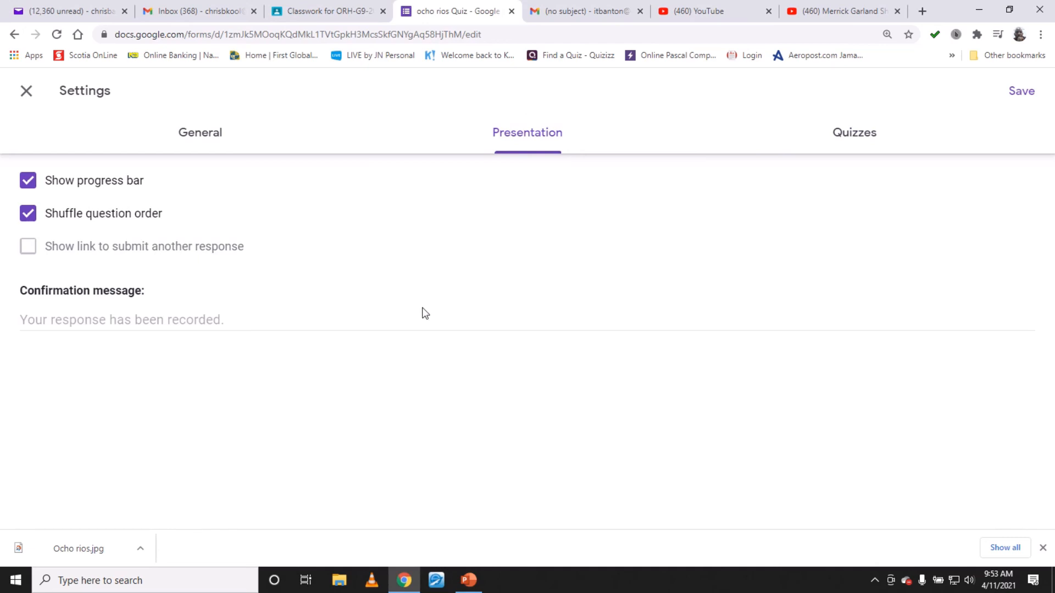
click(158, 318)
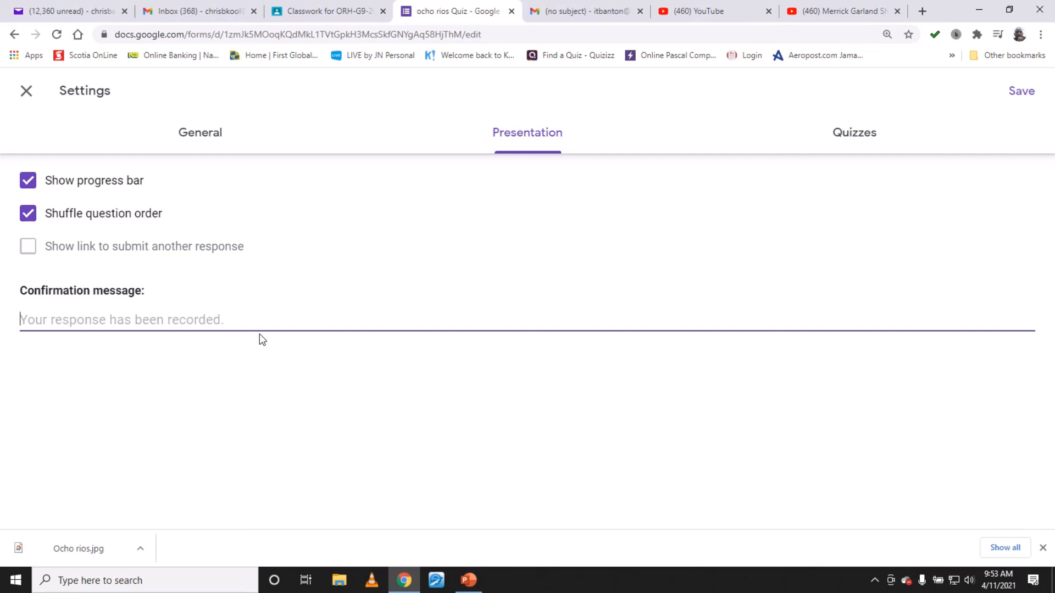
text(C)
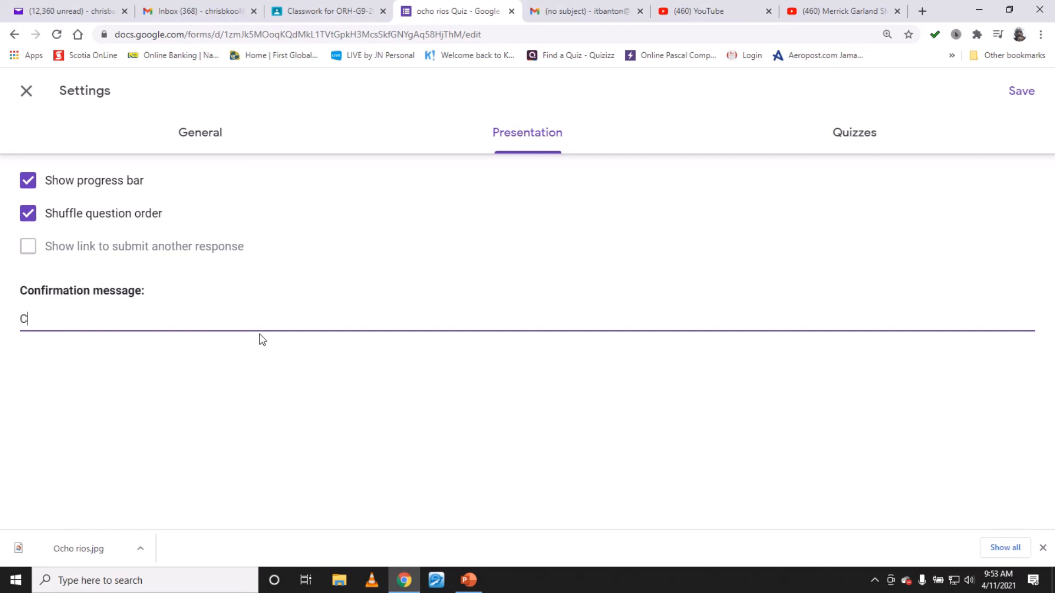
text(ongratulations on completeing)
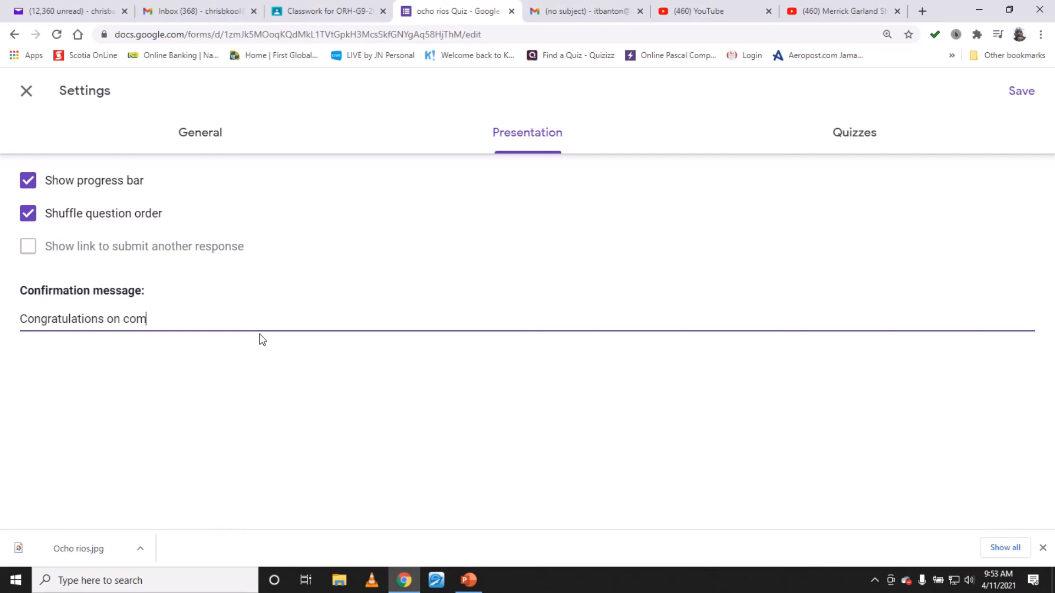
key(BackSpace)
key(BackSpace)
key(BackSpace)
key(BackSpace)
text(ing this Quiz)
- Turn on response receipts and set them to be sent Always
click(207, 140)
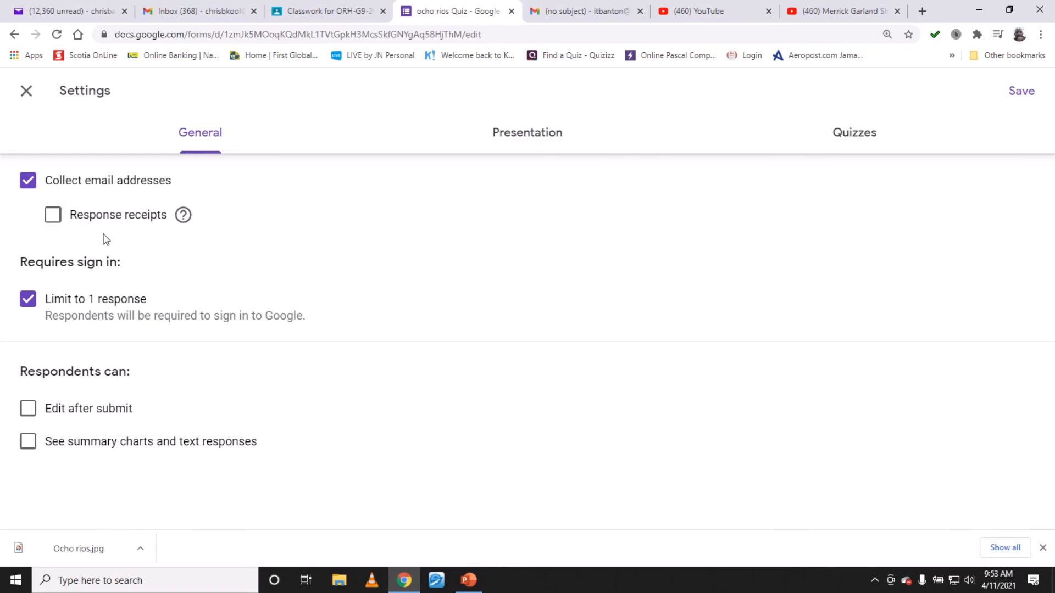
click(55, 217)
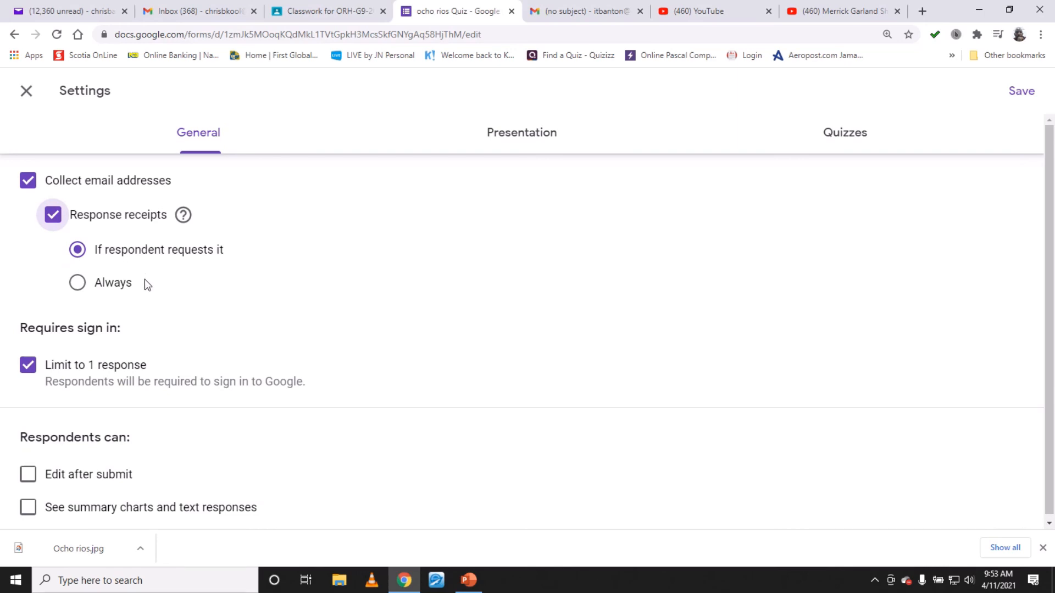
click(78, 250)
click(78, 285)
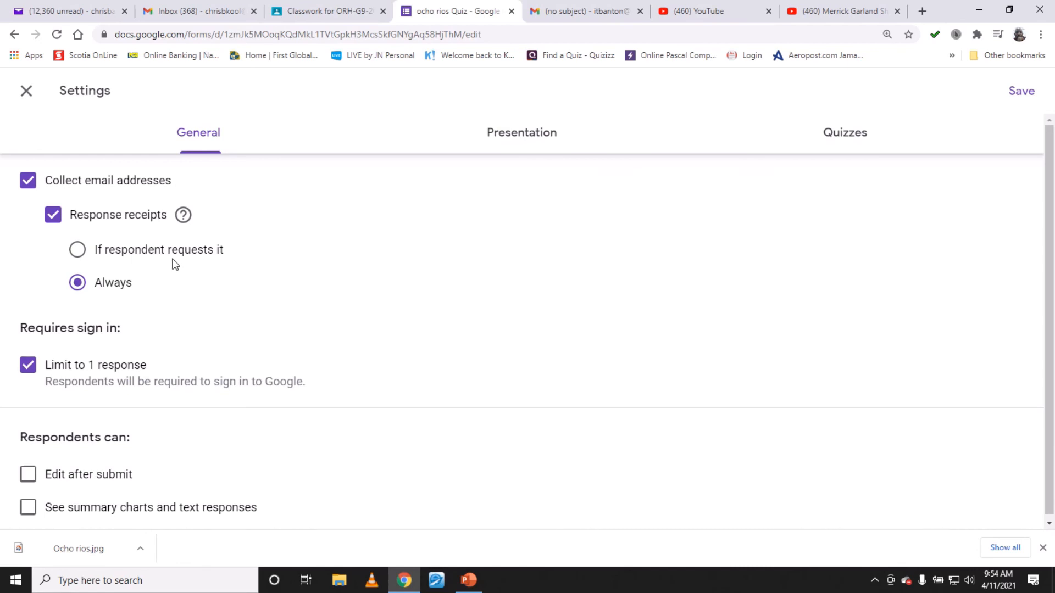
- Review the presentation, quiz and general settings, then save the settings
scroll(172, 265, down, 1)
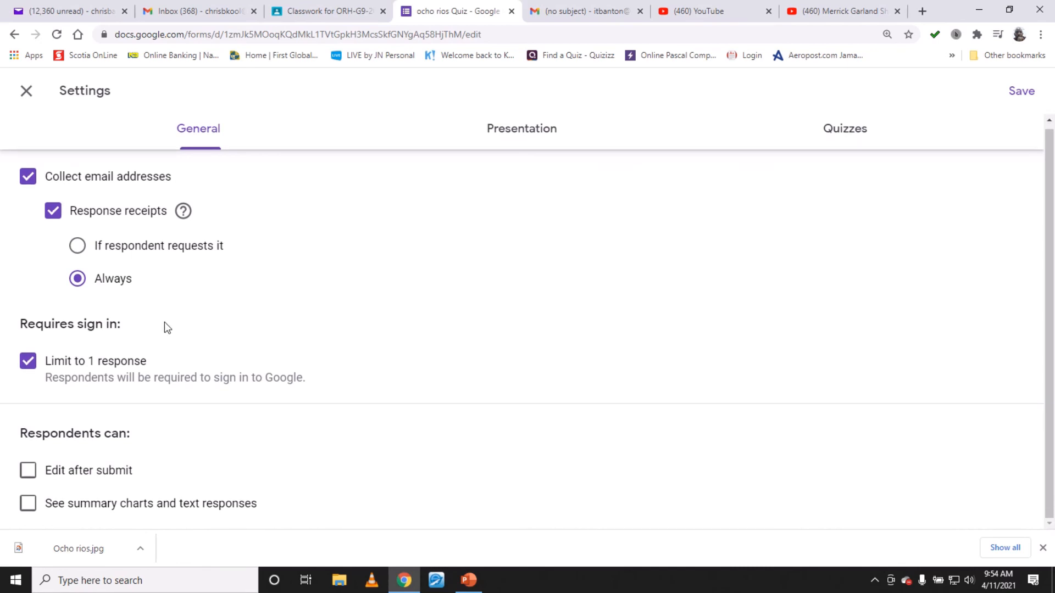
click(1042, 549)
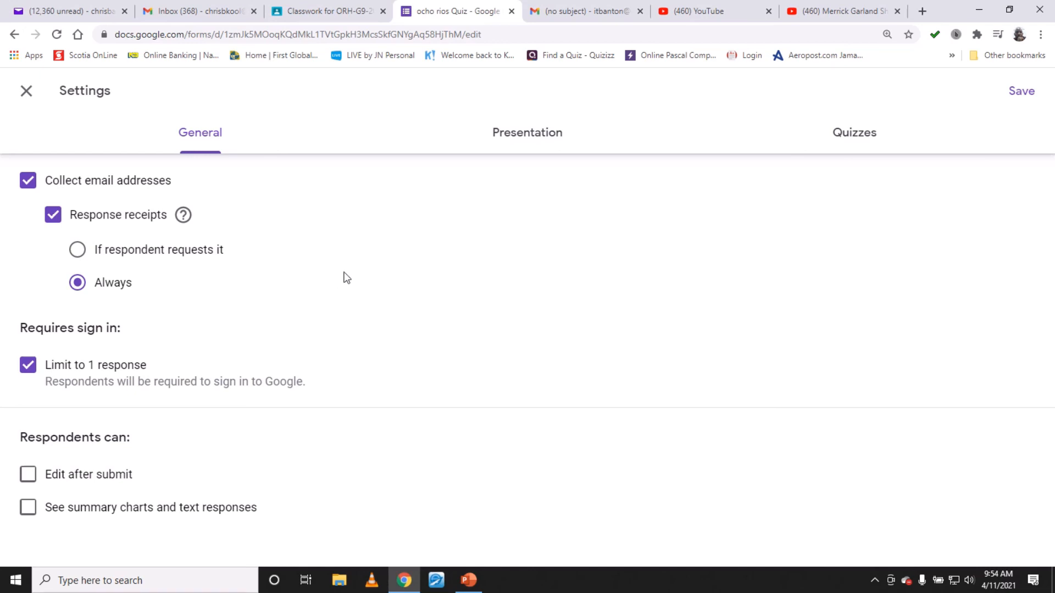
click(531, 146)
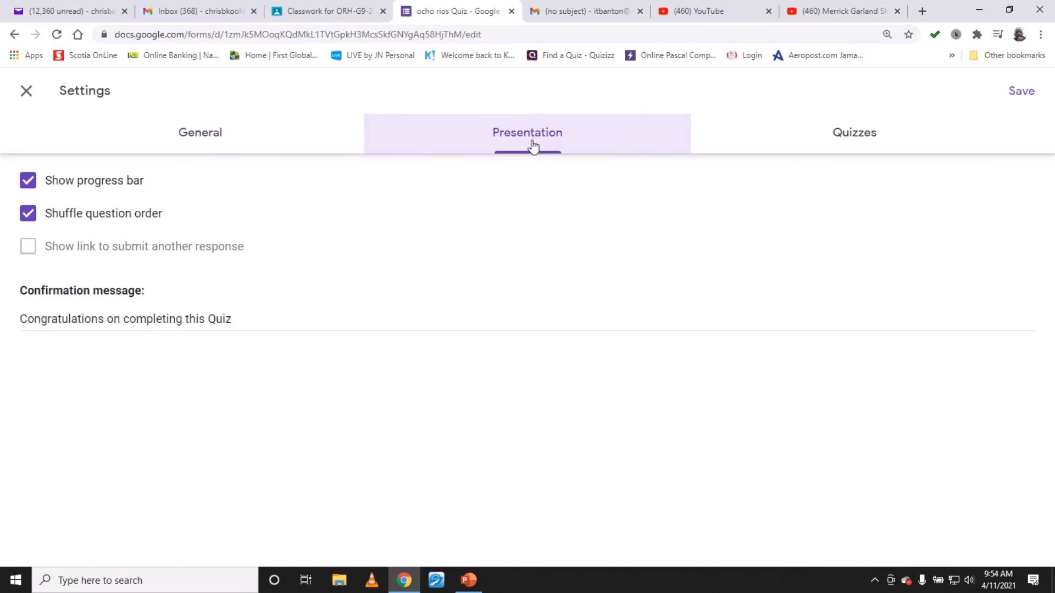
click(868, 147)
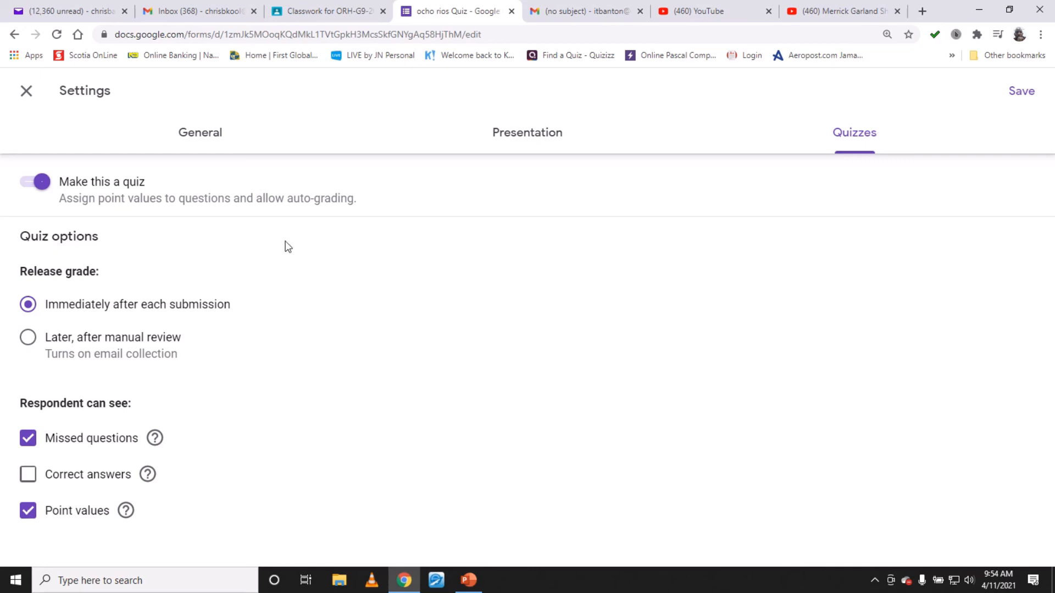
click(208, 143)
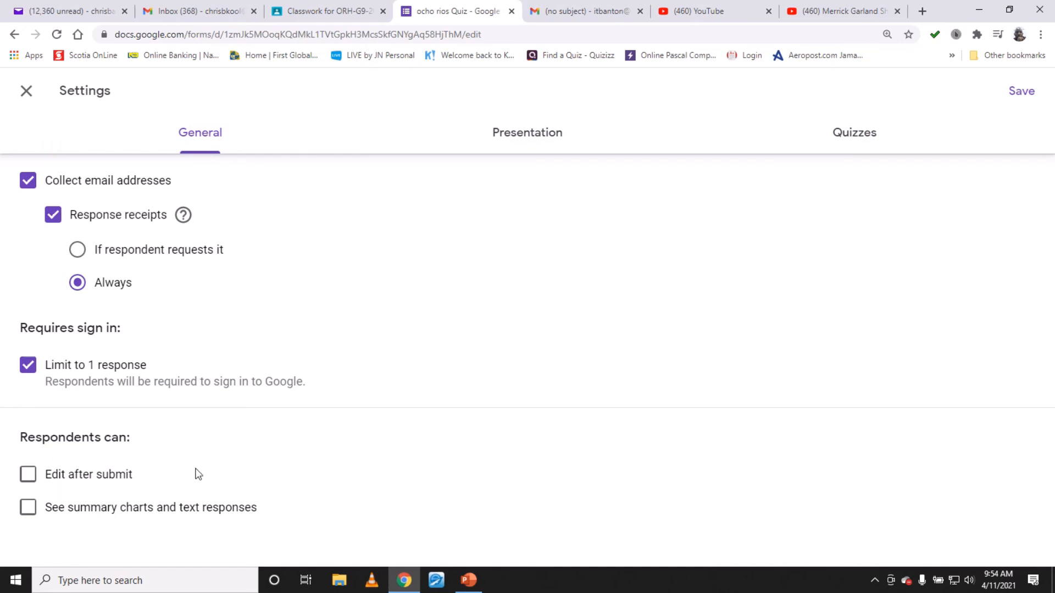
click(1023, 94)
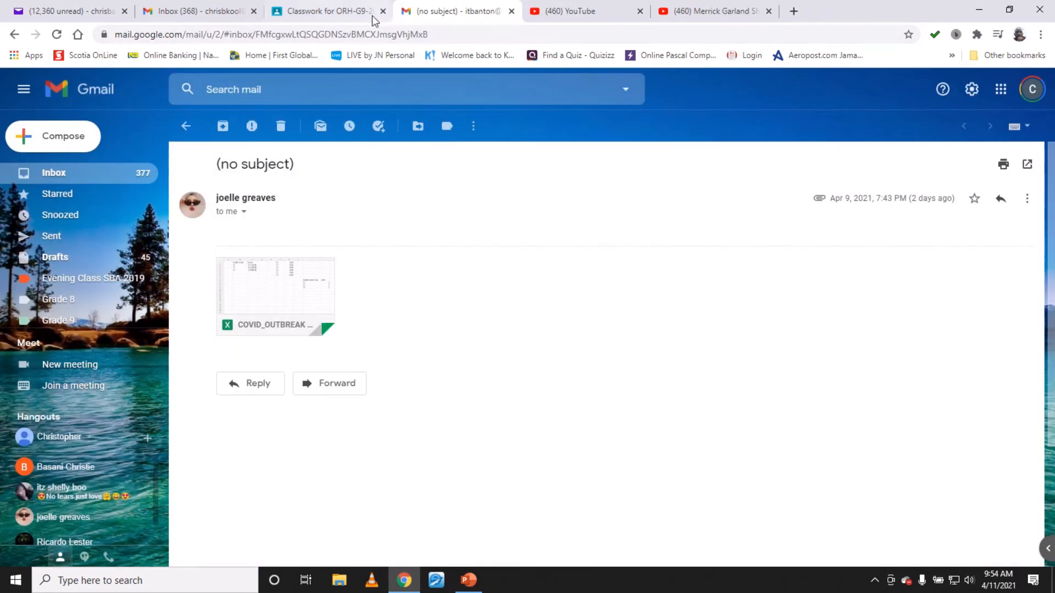
- Switch to the Ocho Rios Quiz Classroom assignment and open its student selection list
click(373, 15)
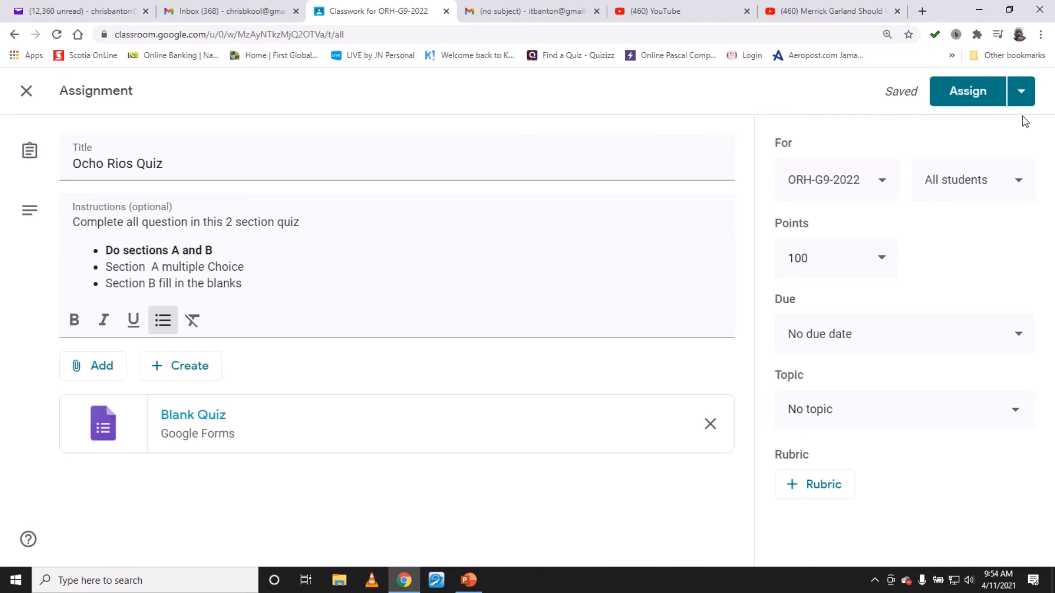
click(1021, 187)
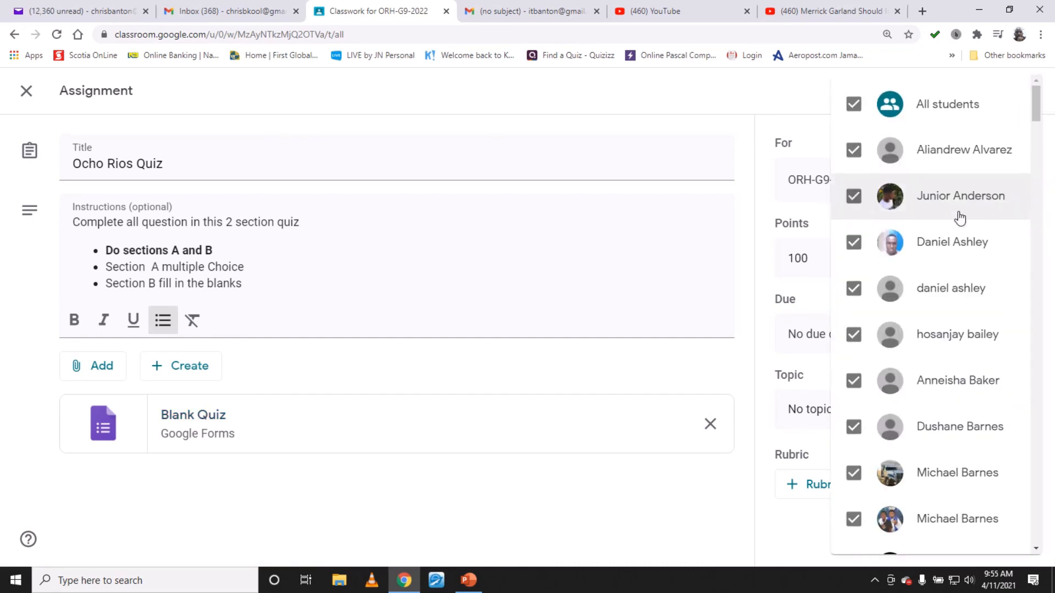
scroll(965, 227, down, 1)
scroll(961, 225, up, 1)
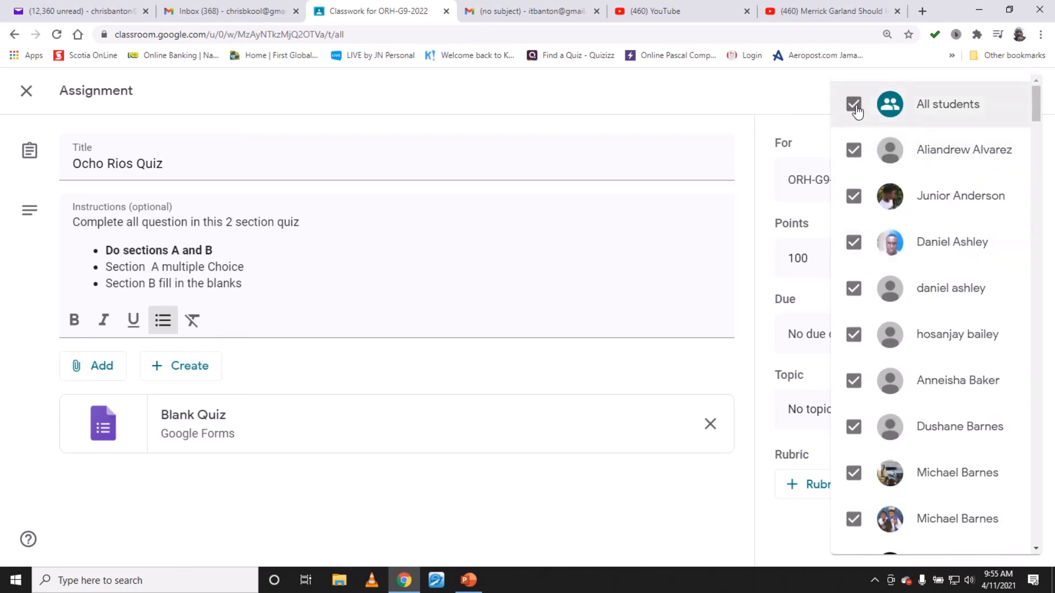
- Select a few individual students, then reselect All students and close the list
click(854, 105)
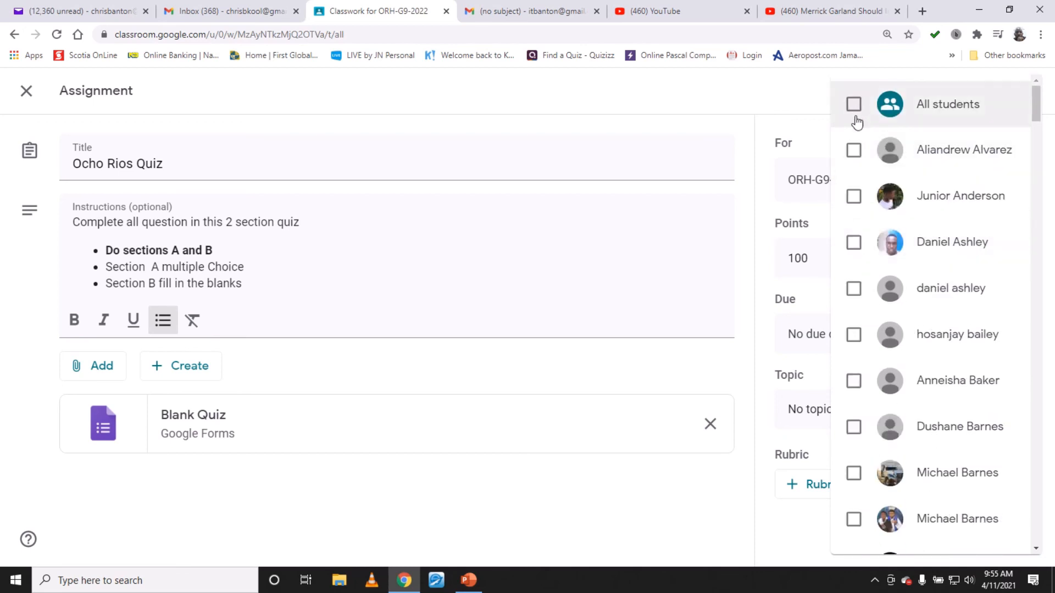
click(854, 157)
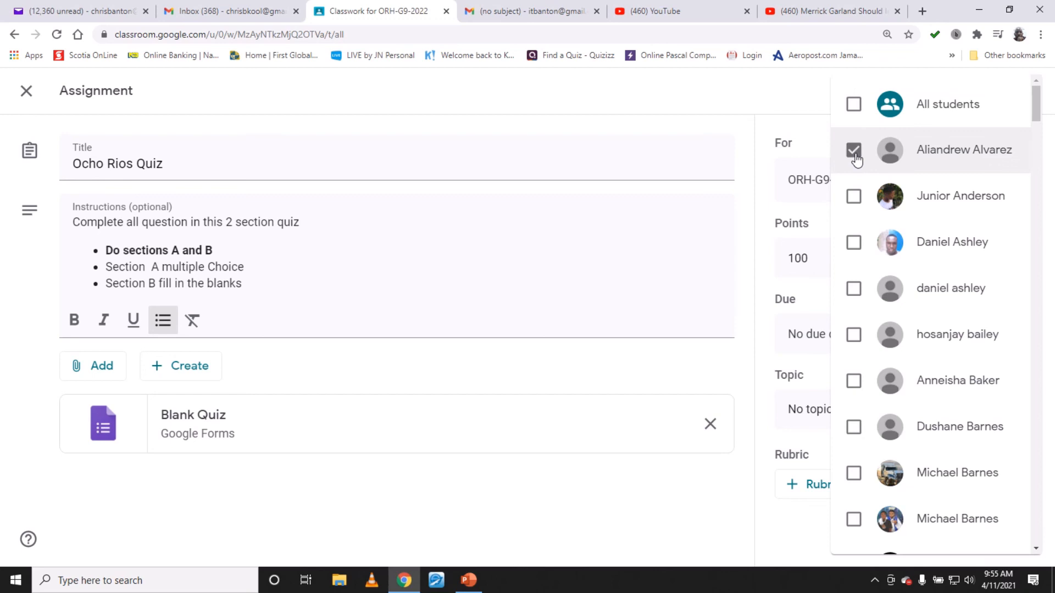
click(853, 198)
click(855, 337)
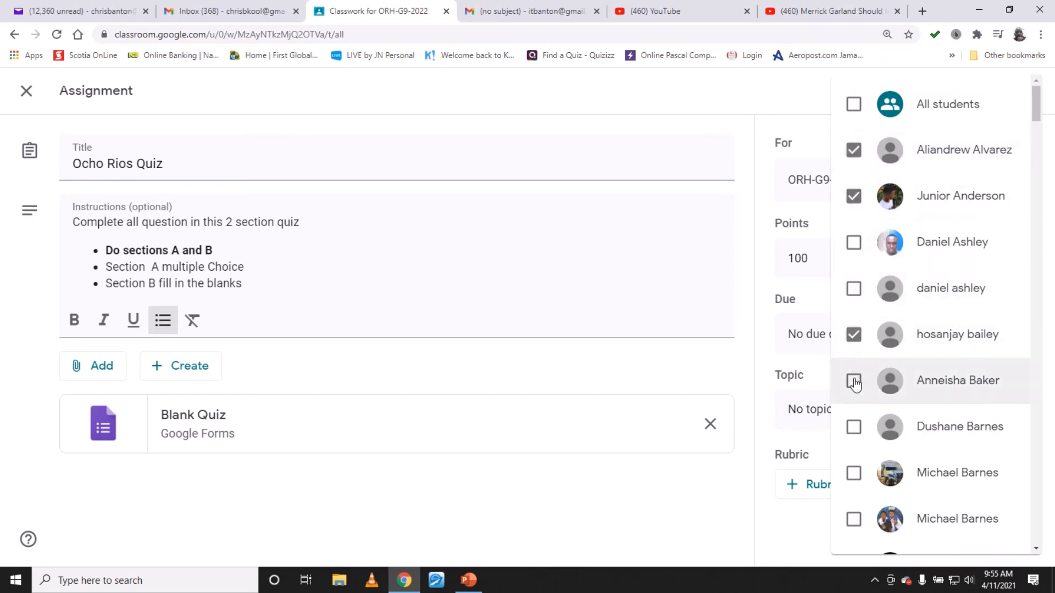
click(854, 382)
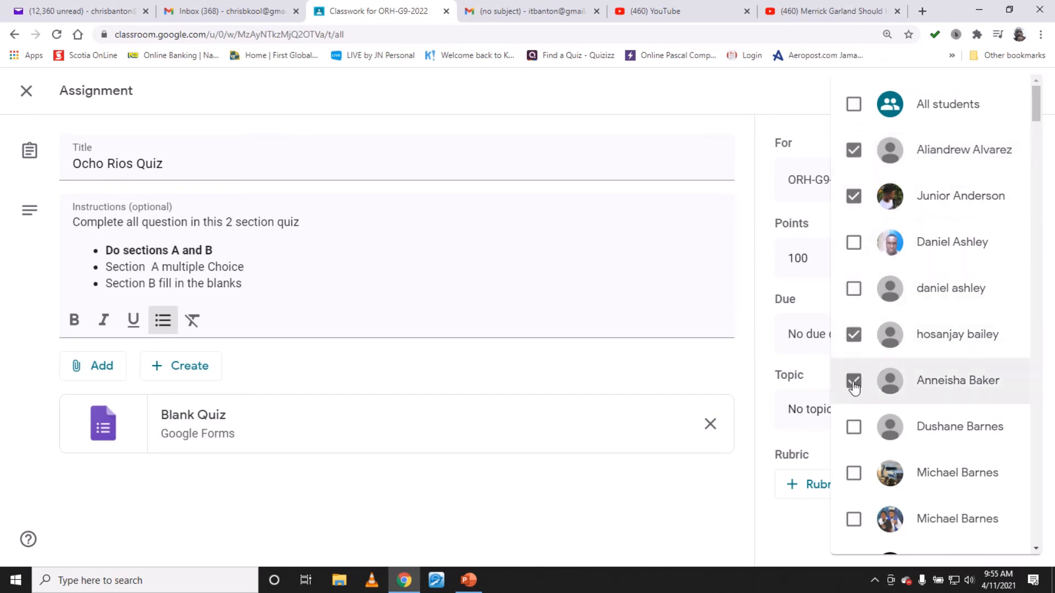
click(854, 104)
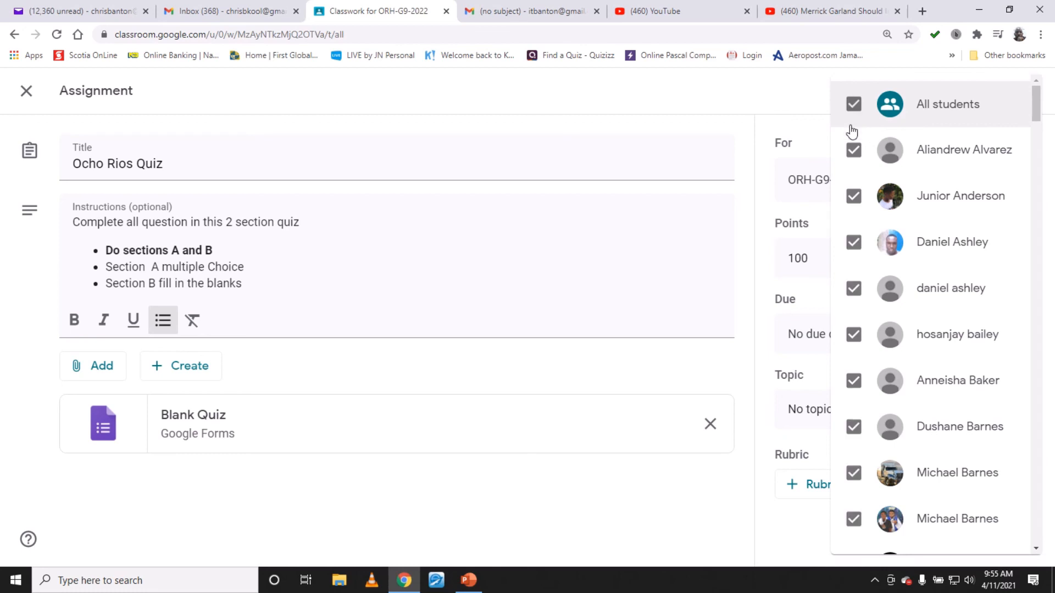
click(791, 97)
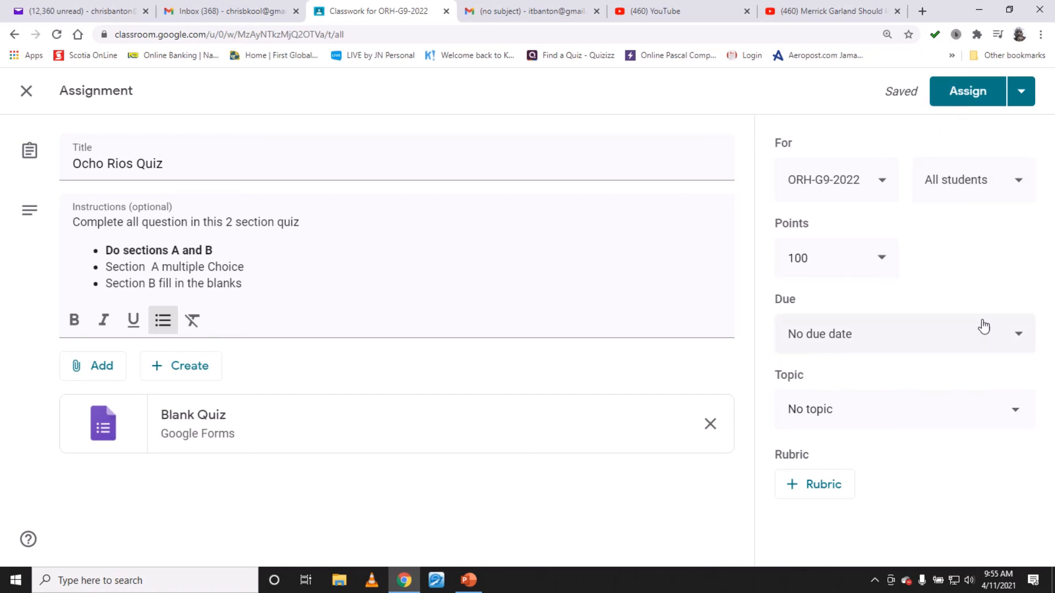
- Open the assignment's due date options and close them without choosing a date
click(1028, 341)
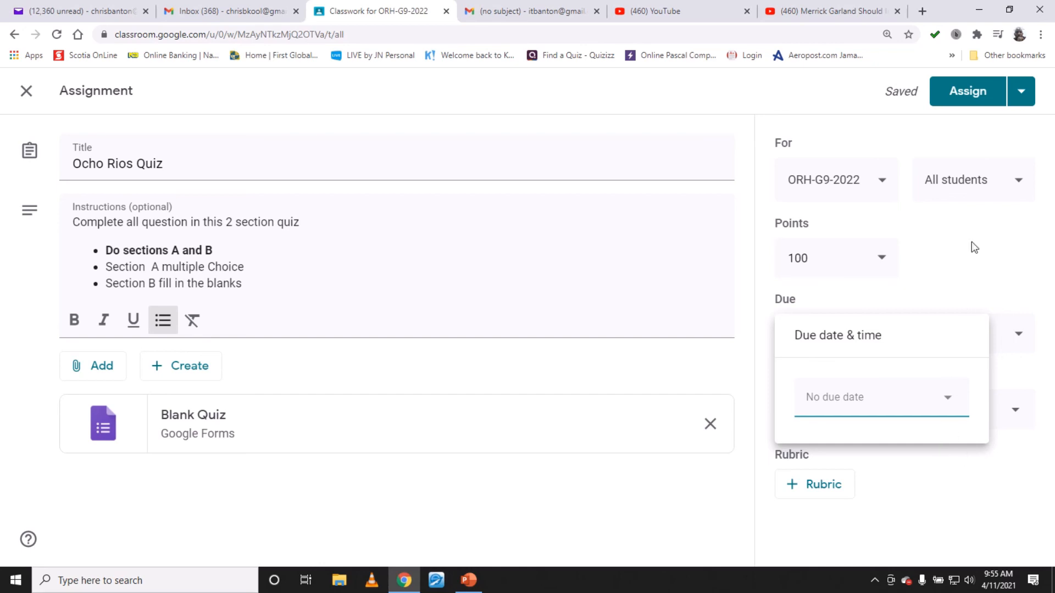
click(1015, 249)
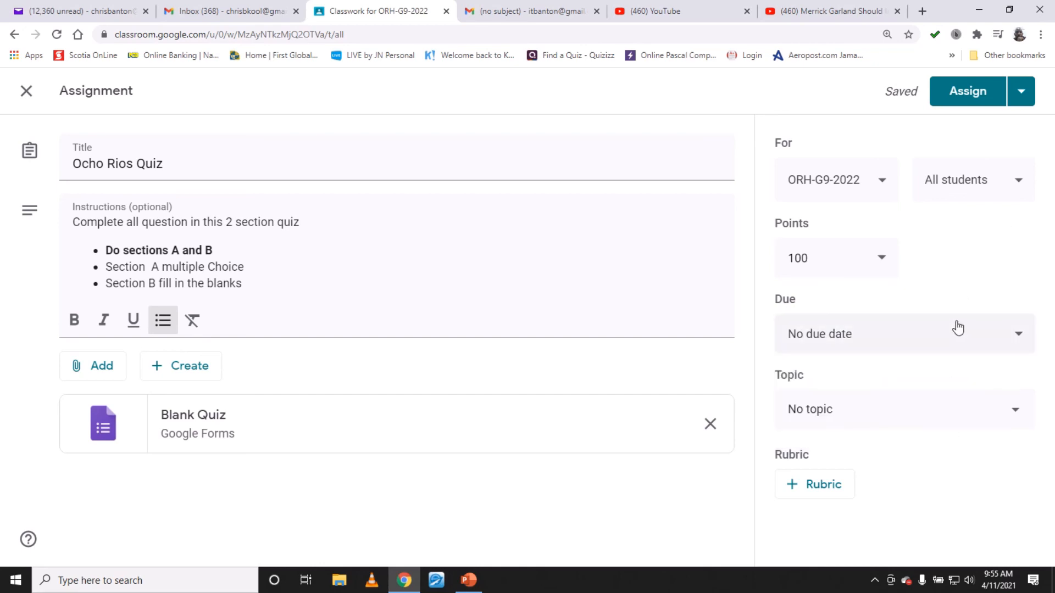